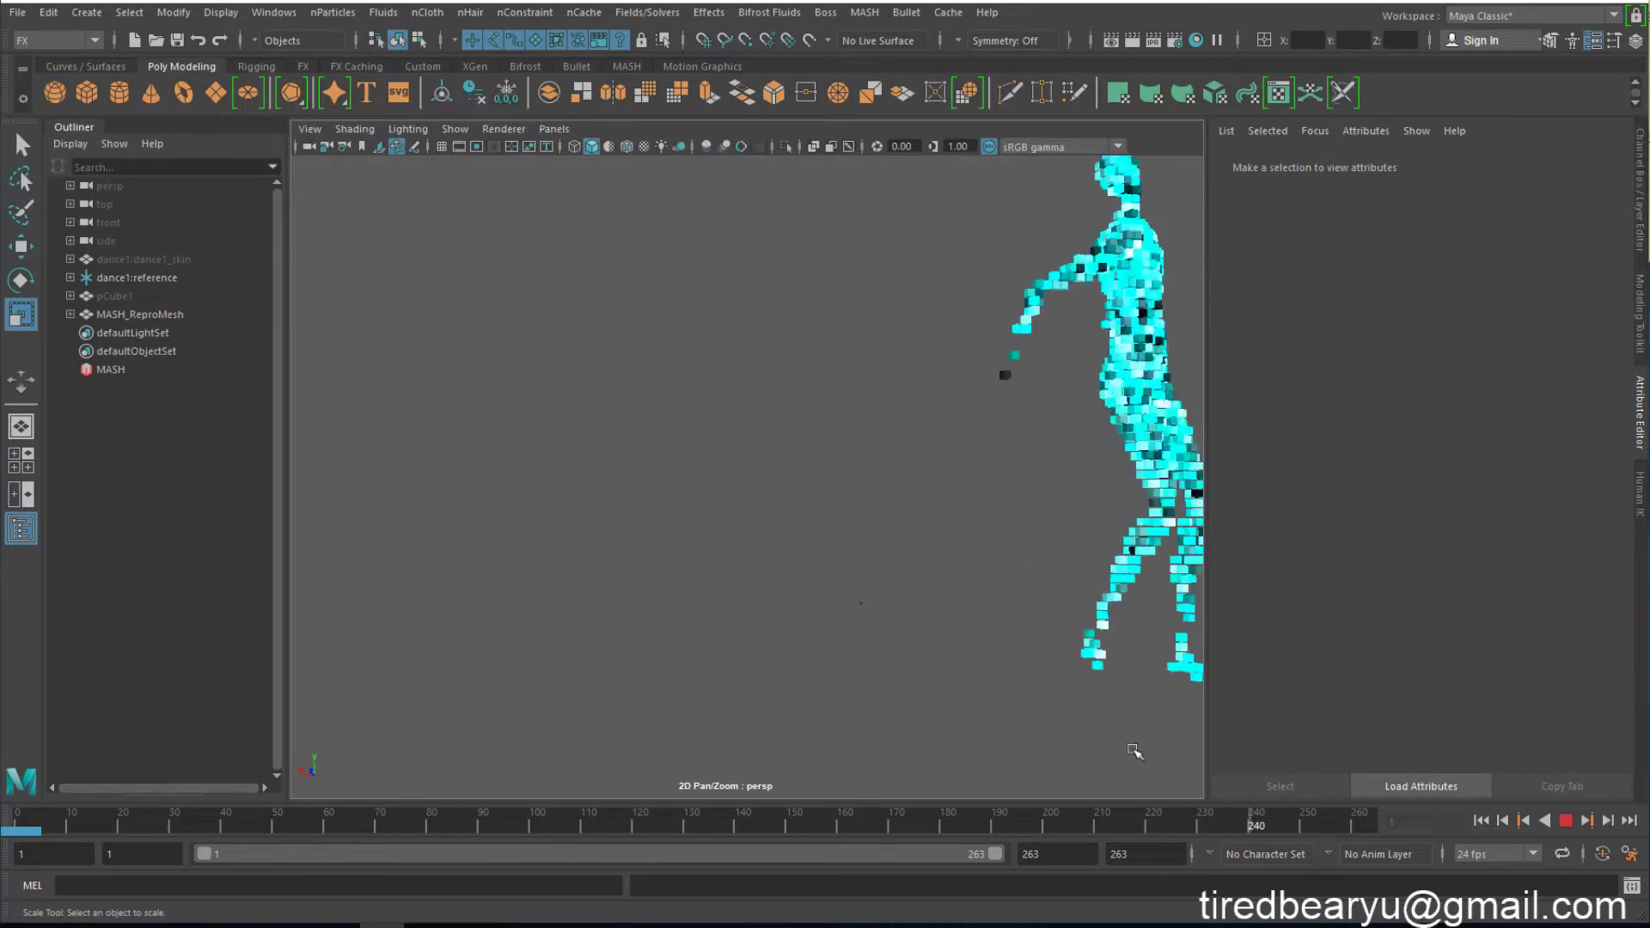
Step: Stop the dance playback, return to the first frame, and start a new scene without saving the current one
click(1566, 821)
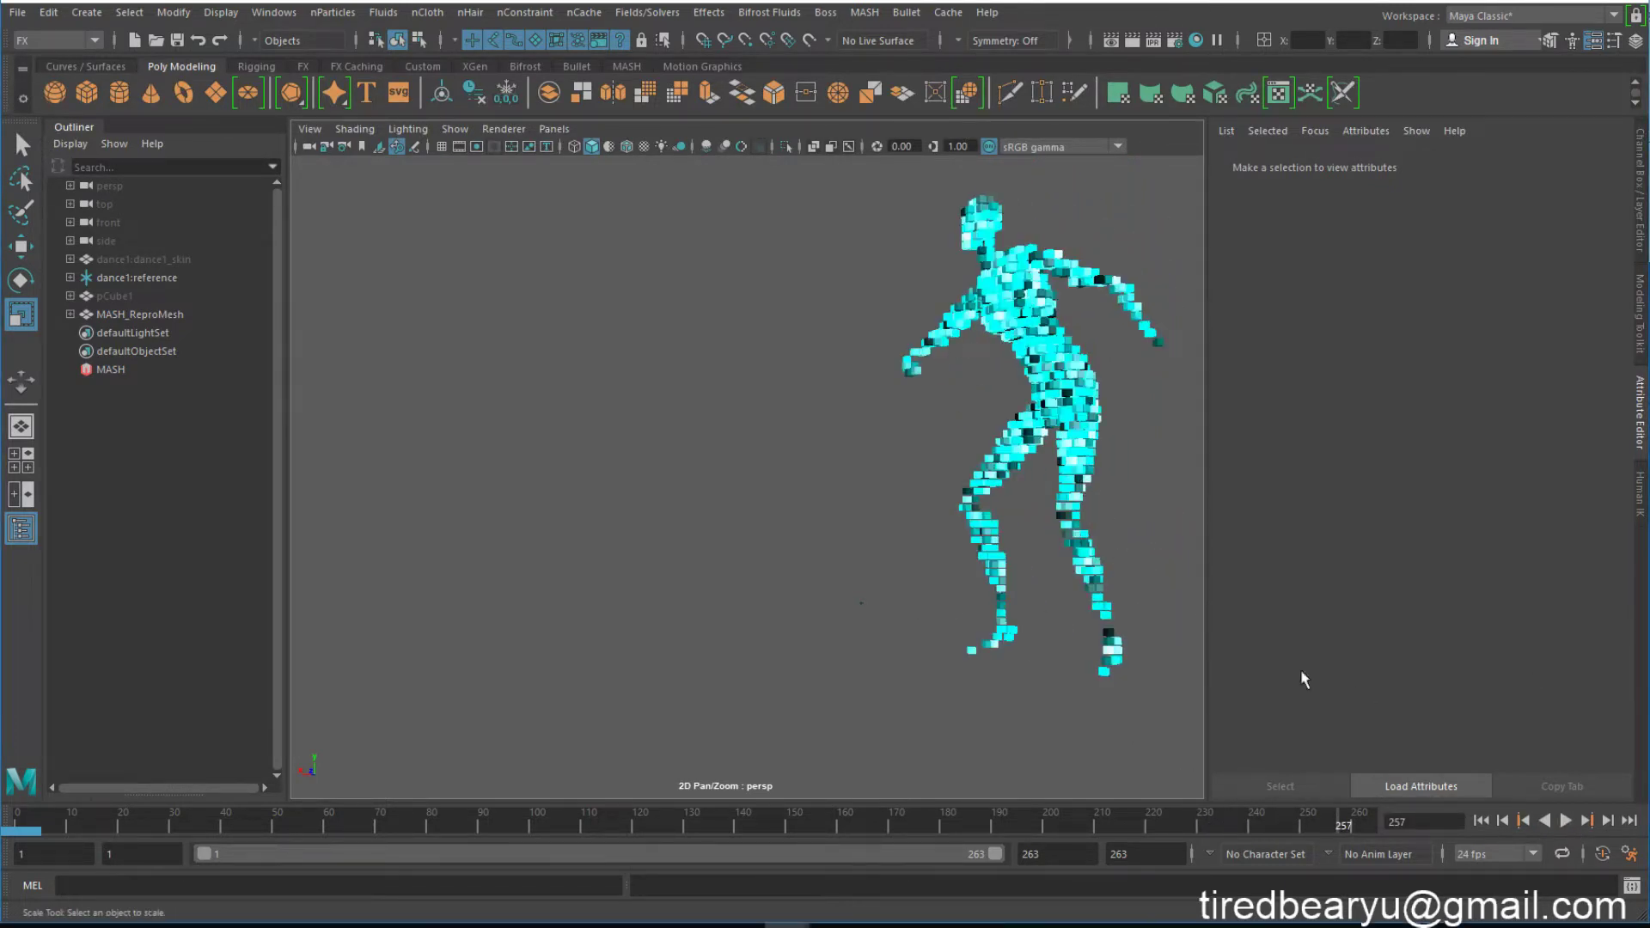
click(1481, 821)
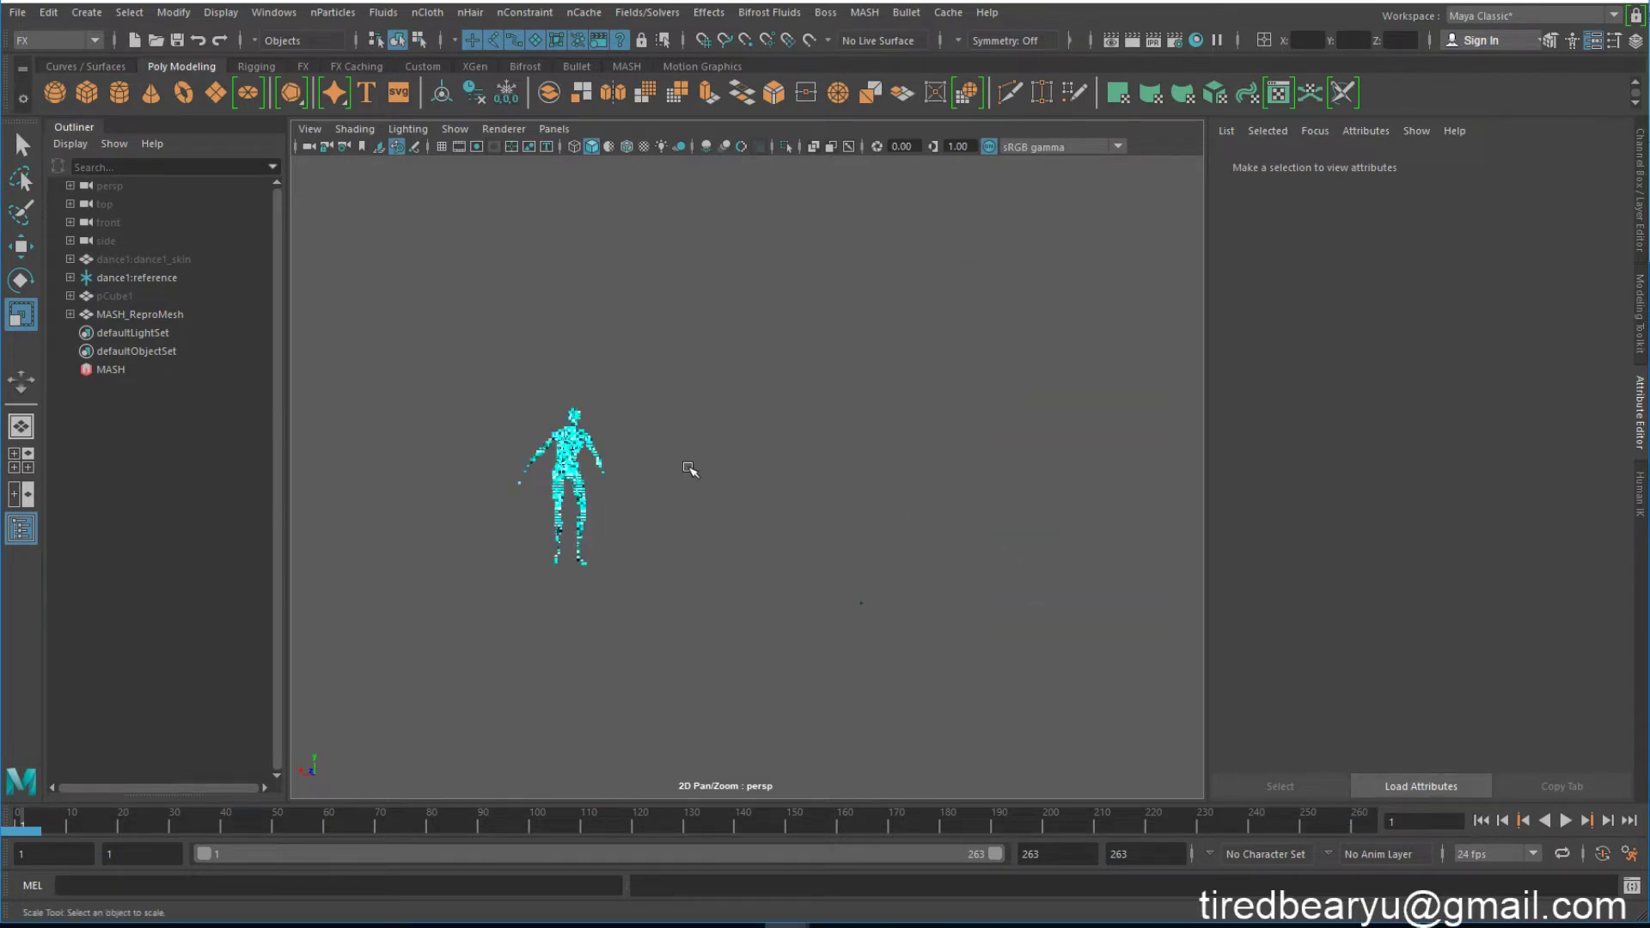
key(ctrl+n)
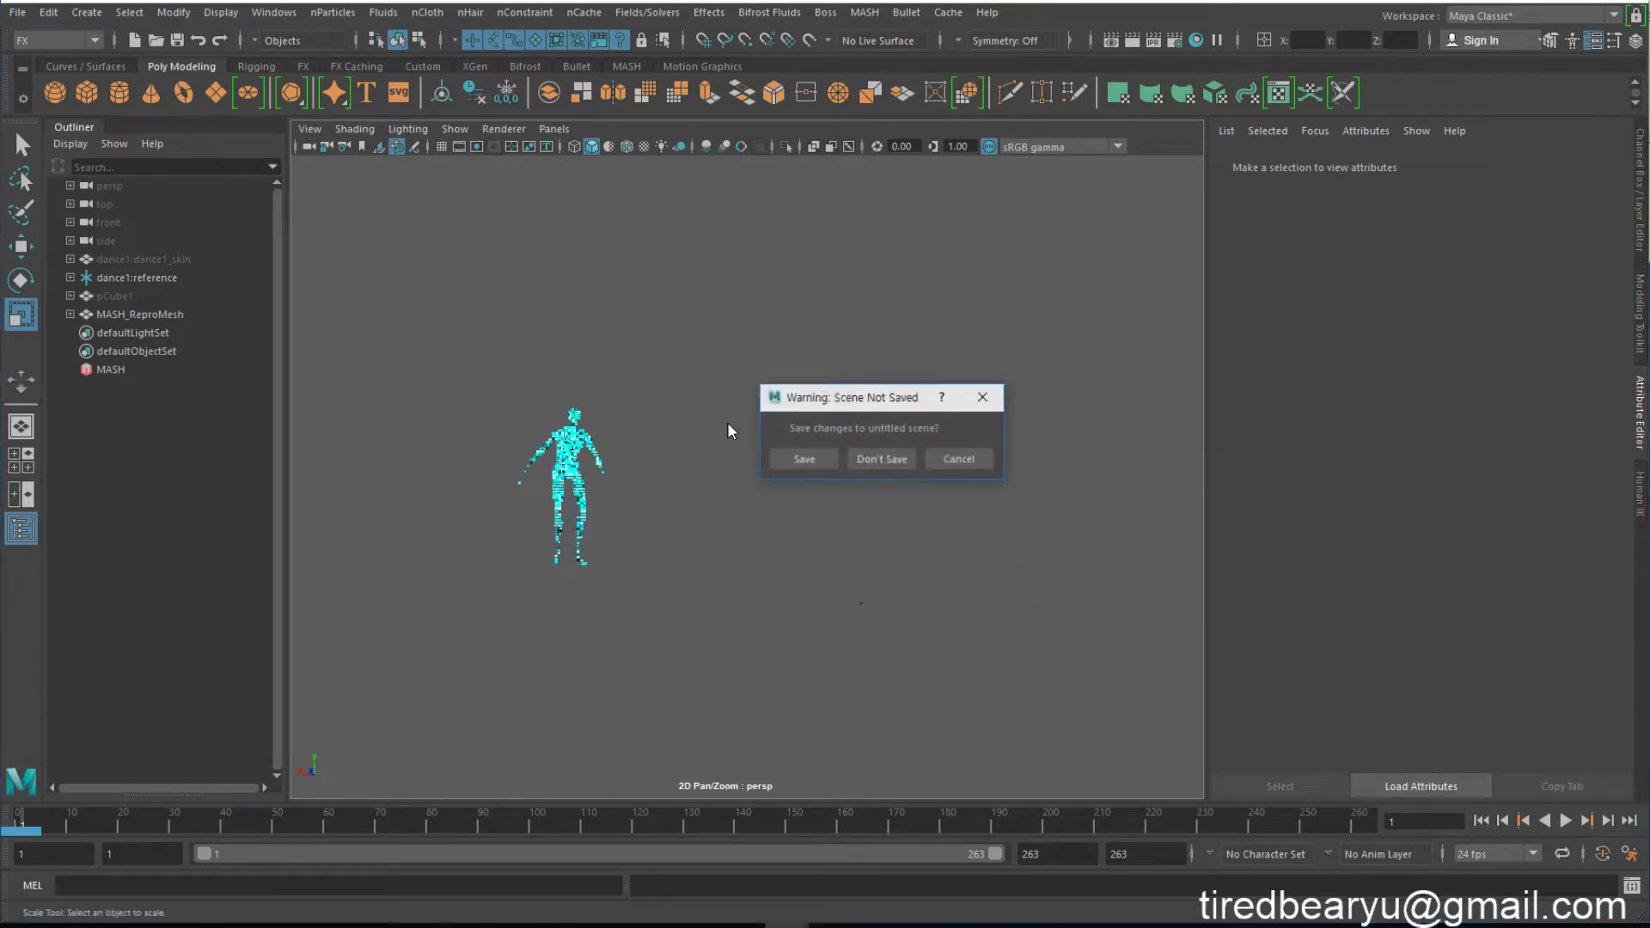
key(n)
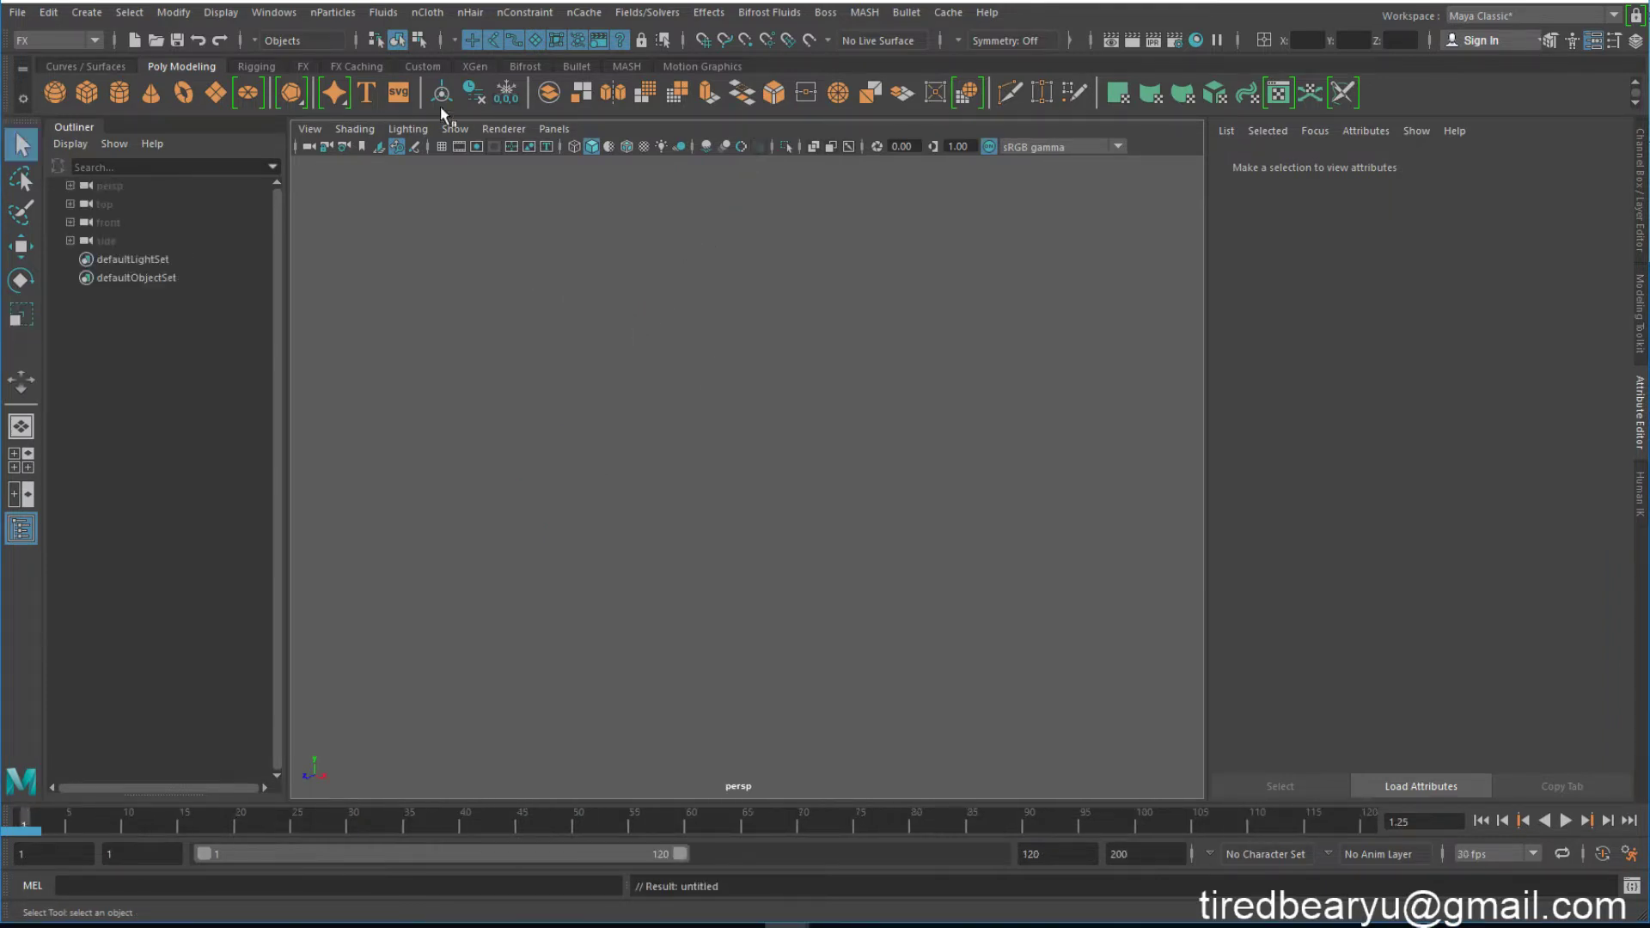
Step: Open the Content Browser and show the contents of the Generic mocap examples folder
click(253, 12)
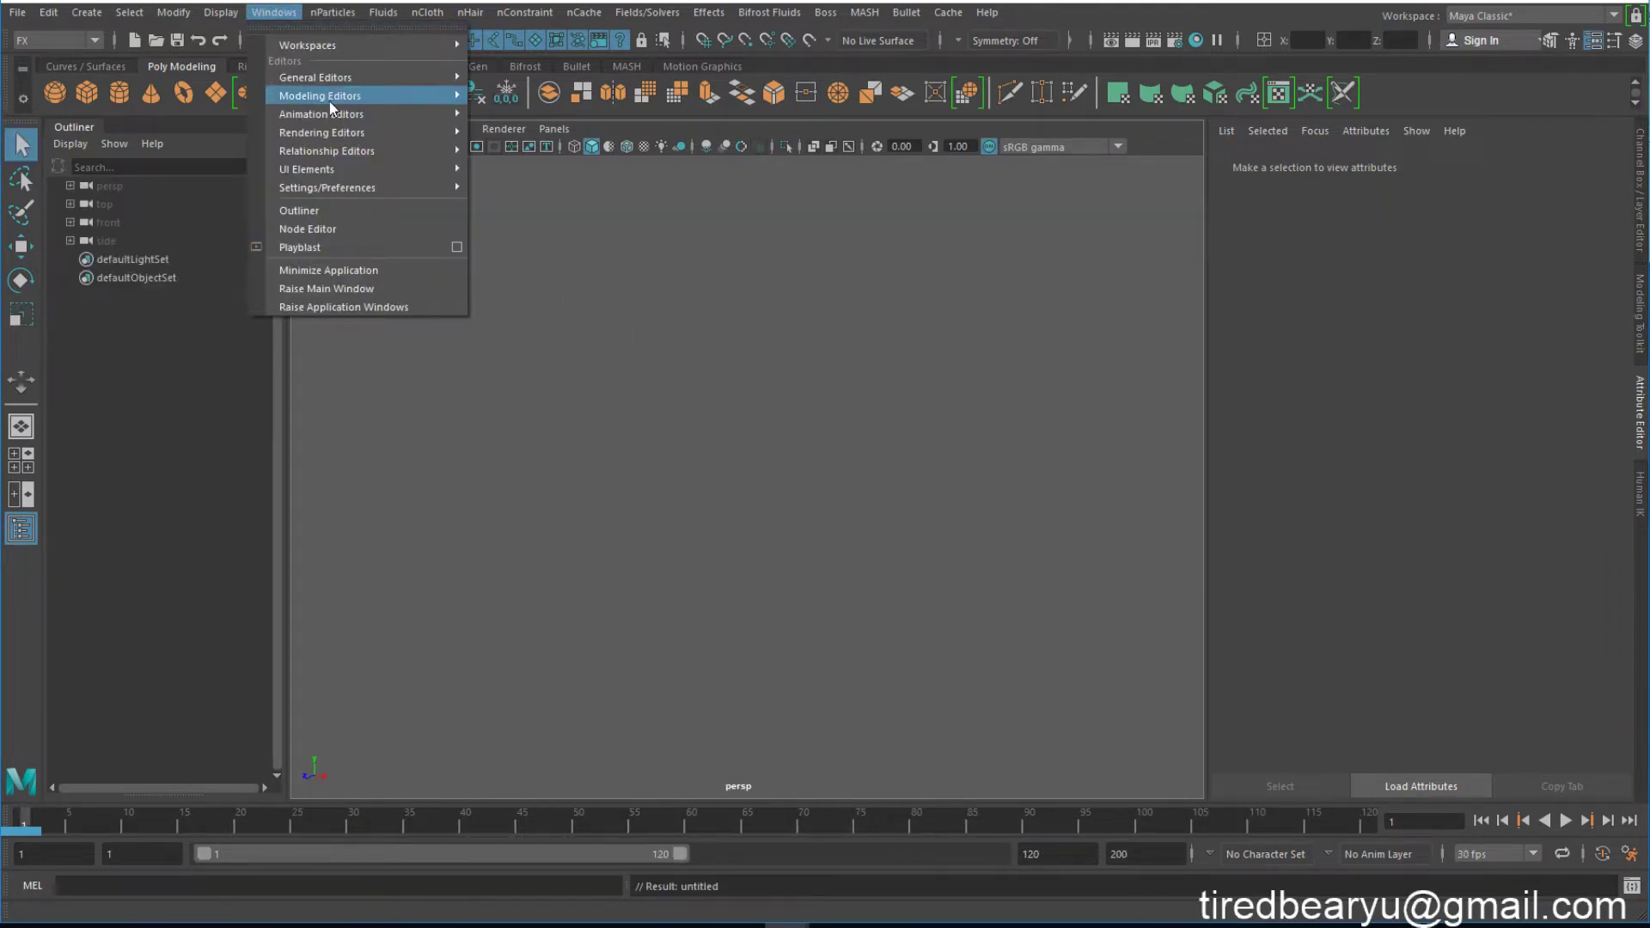
mouse_move(331, 80)
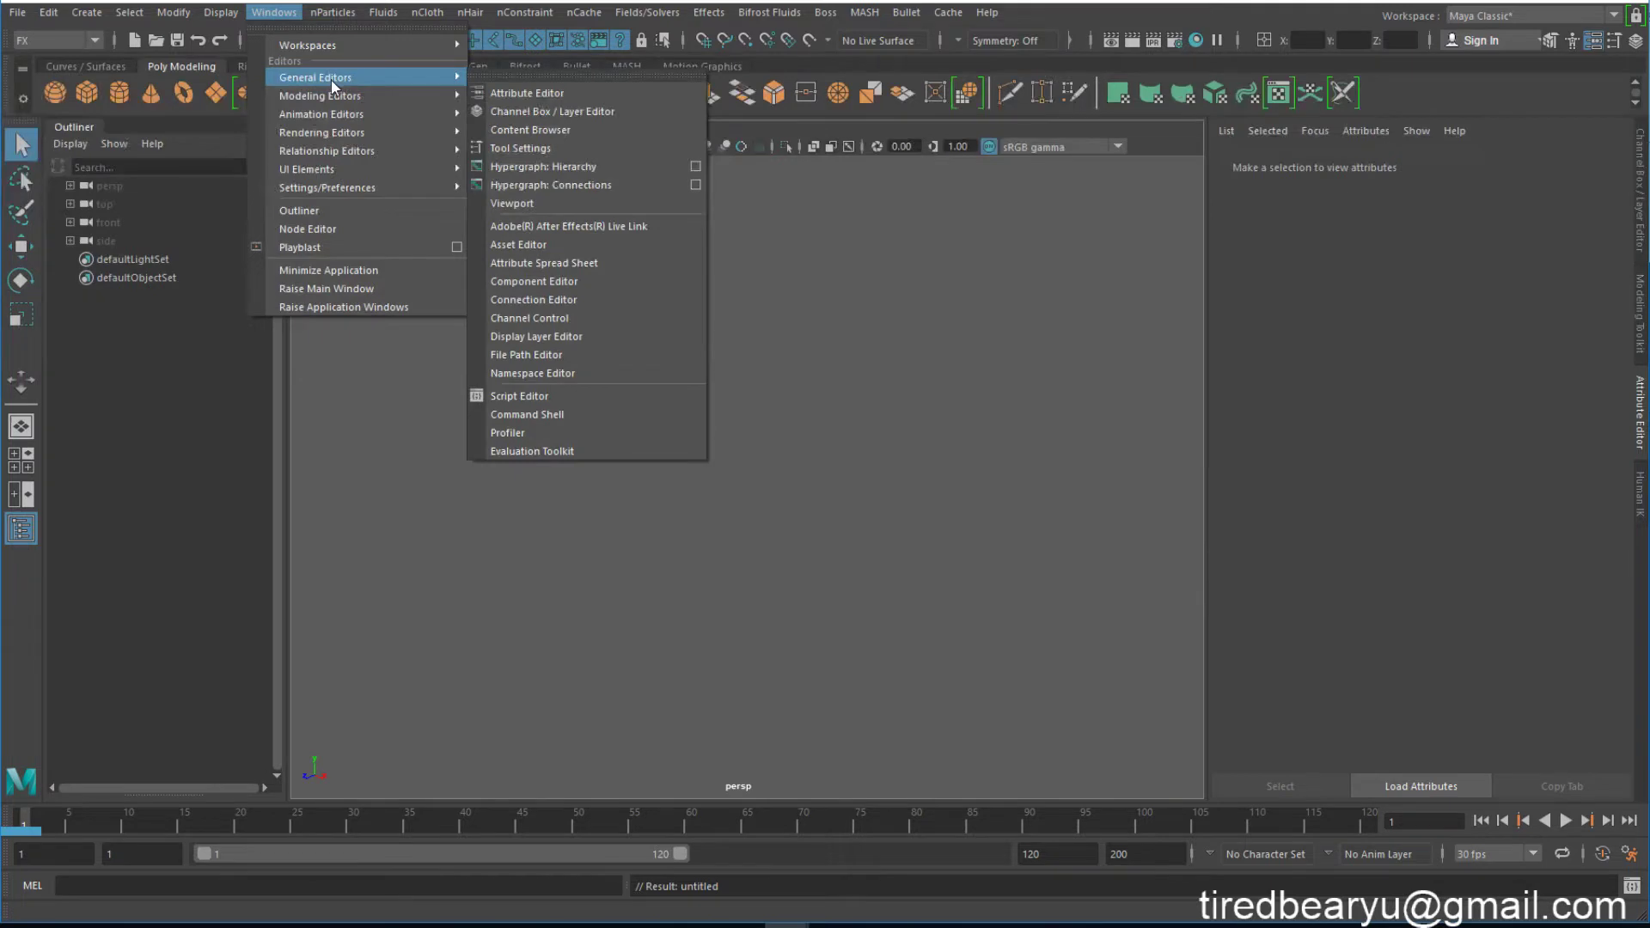
click(532, 130)
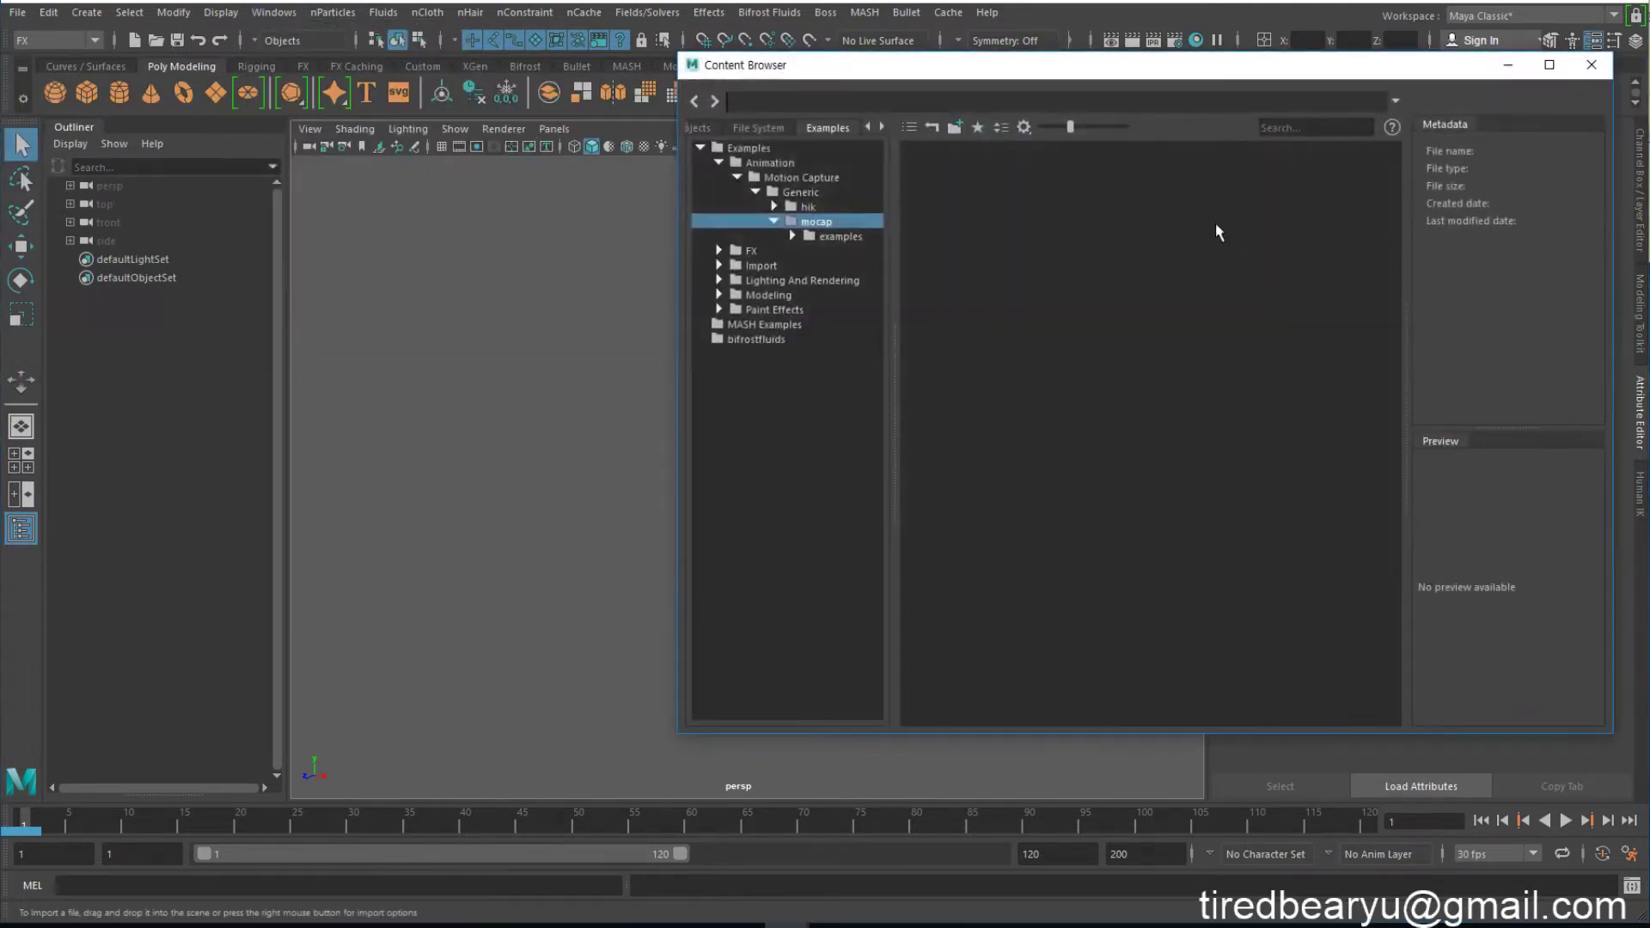
drag(1063, 77, 1161, 77)
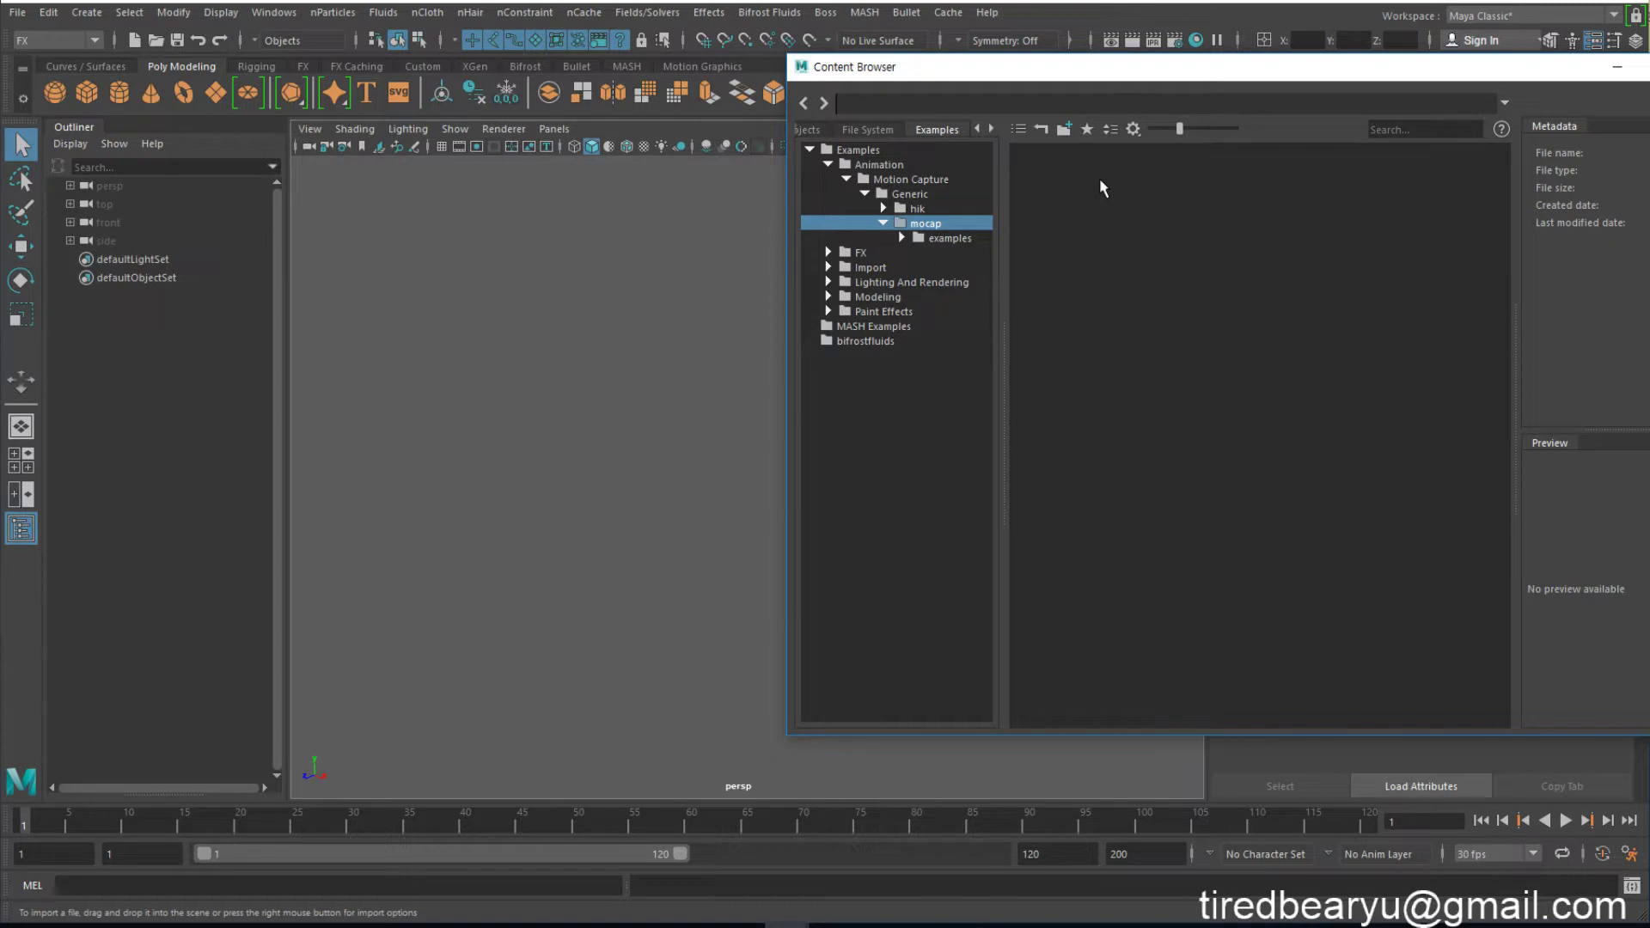
click(962, 238)
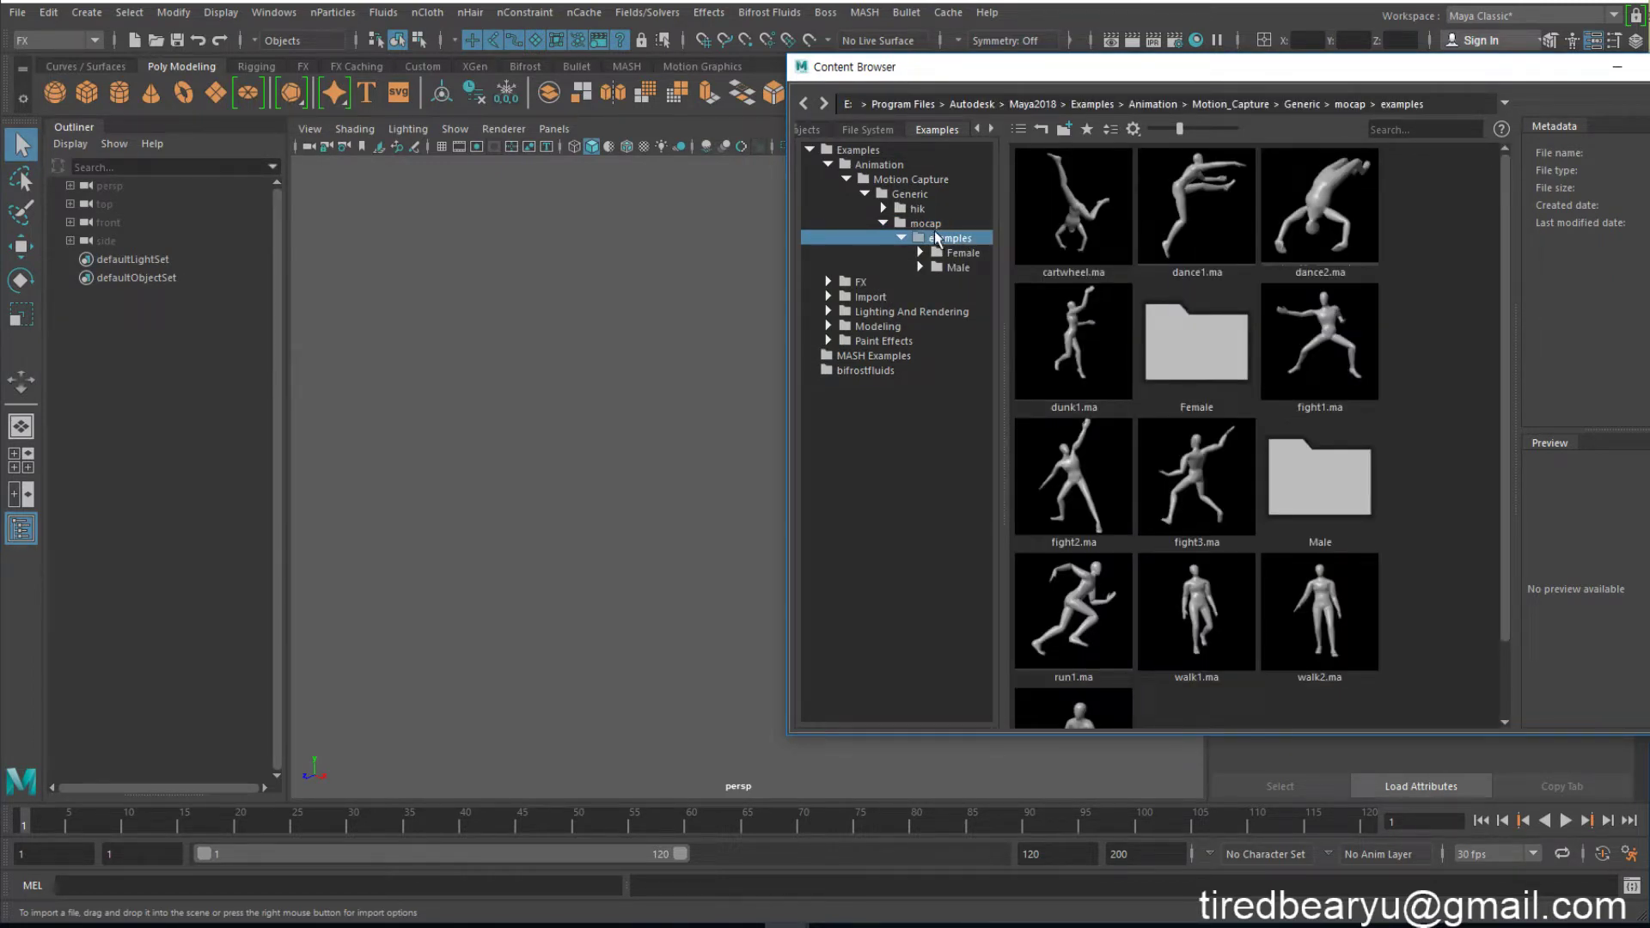
Step: Import the run1.ma motion capture example into the scene and put the Content Browser away
click(1072, 237)
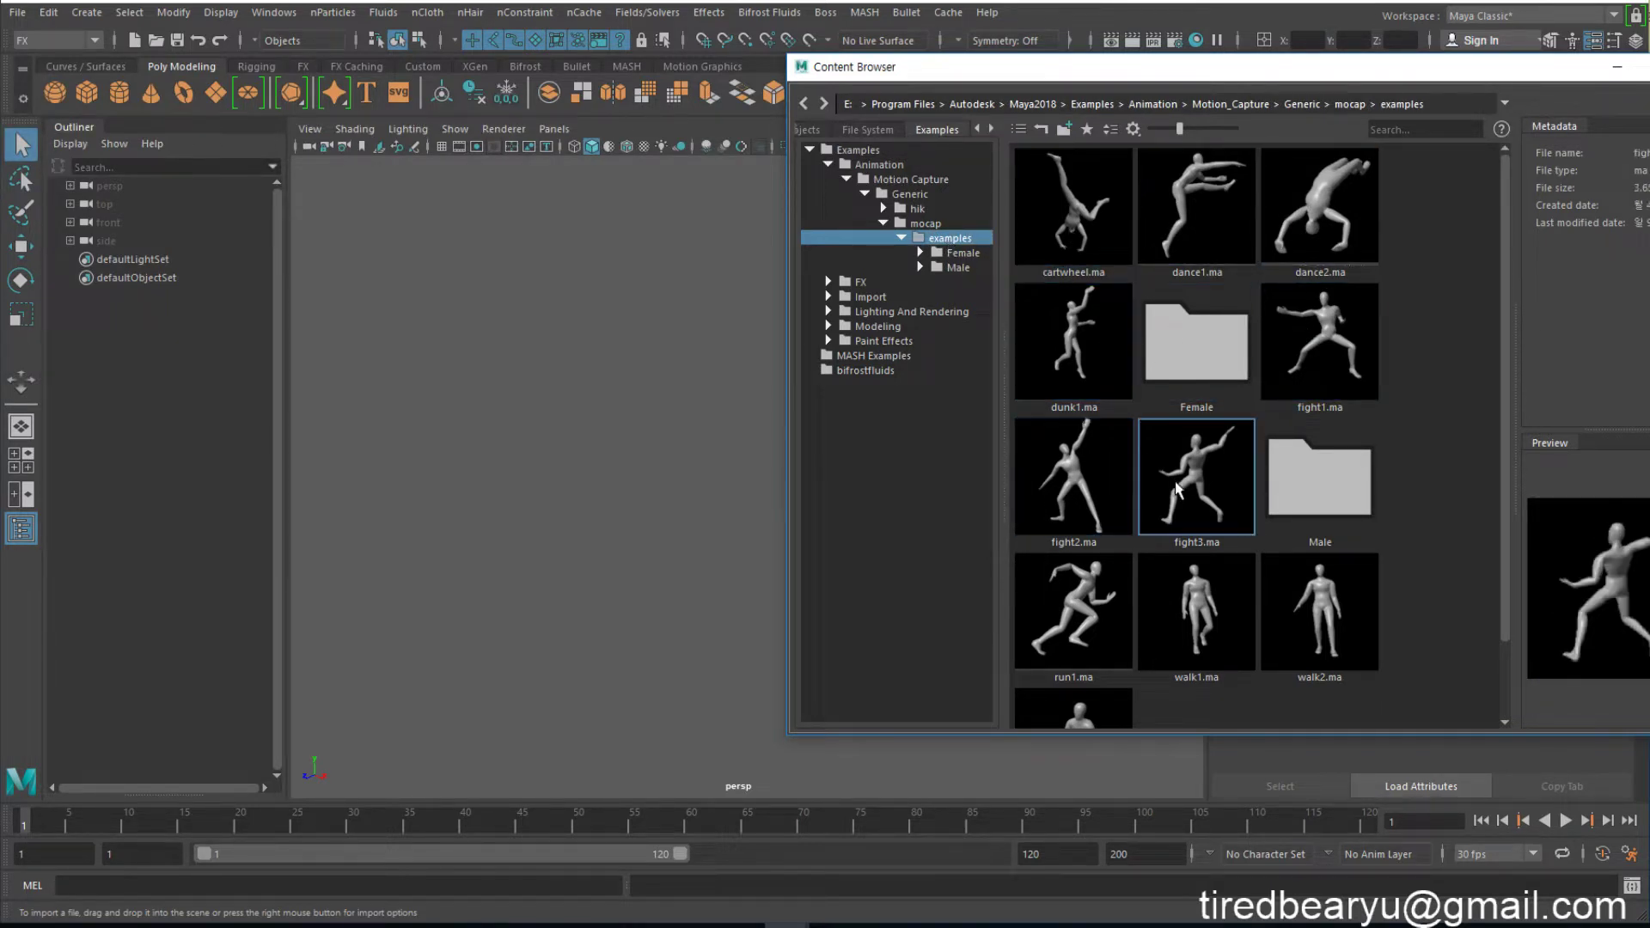
right_click(1085, 605)
click(1147, 616)
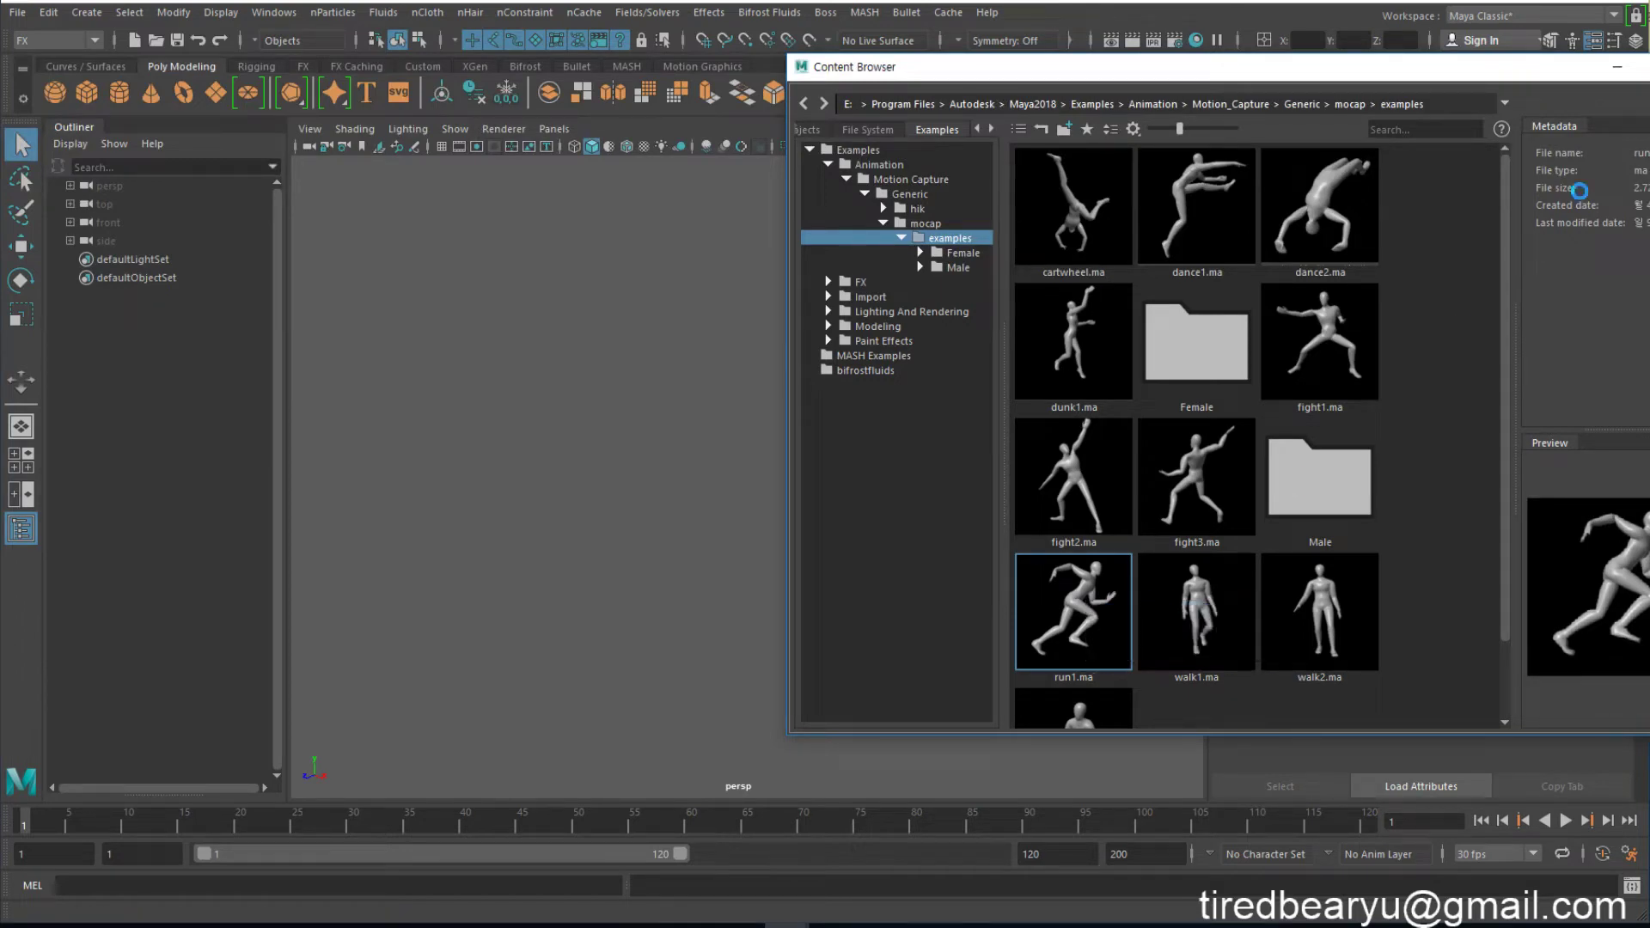
click(1617, 68)
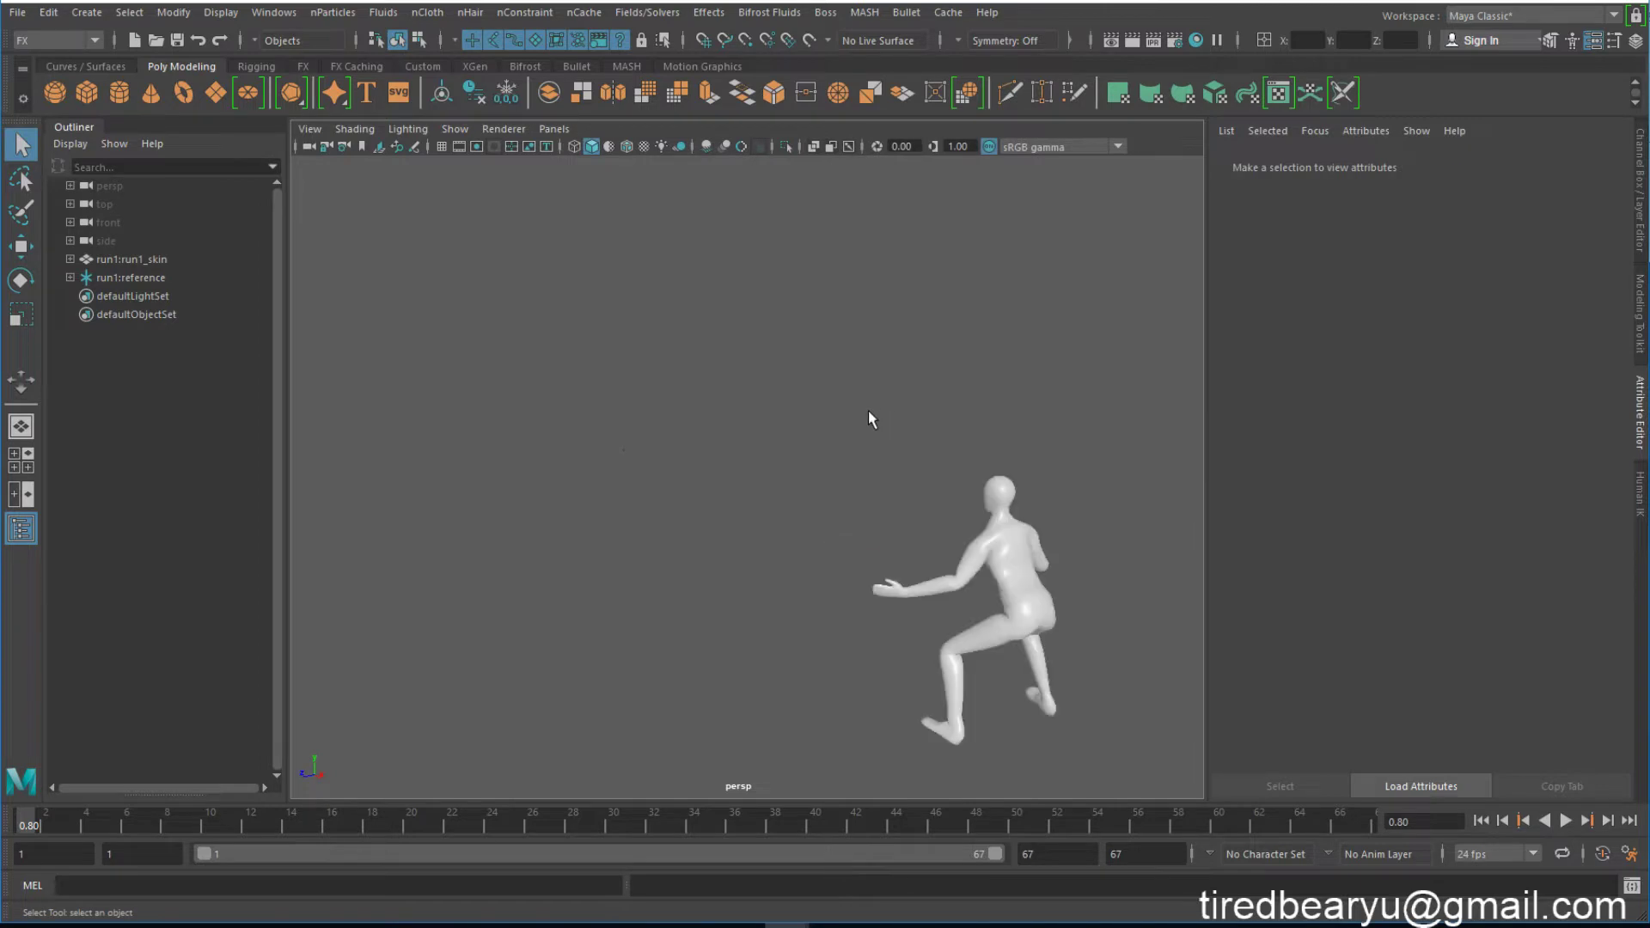
Step: Play the imported run animation up to frame 20 and inspect the character
click(1565, 821)
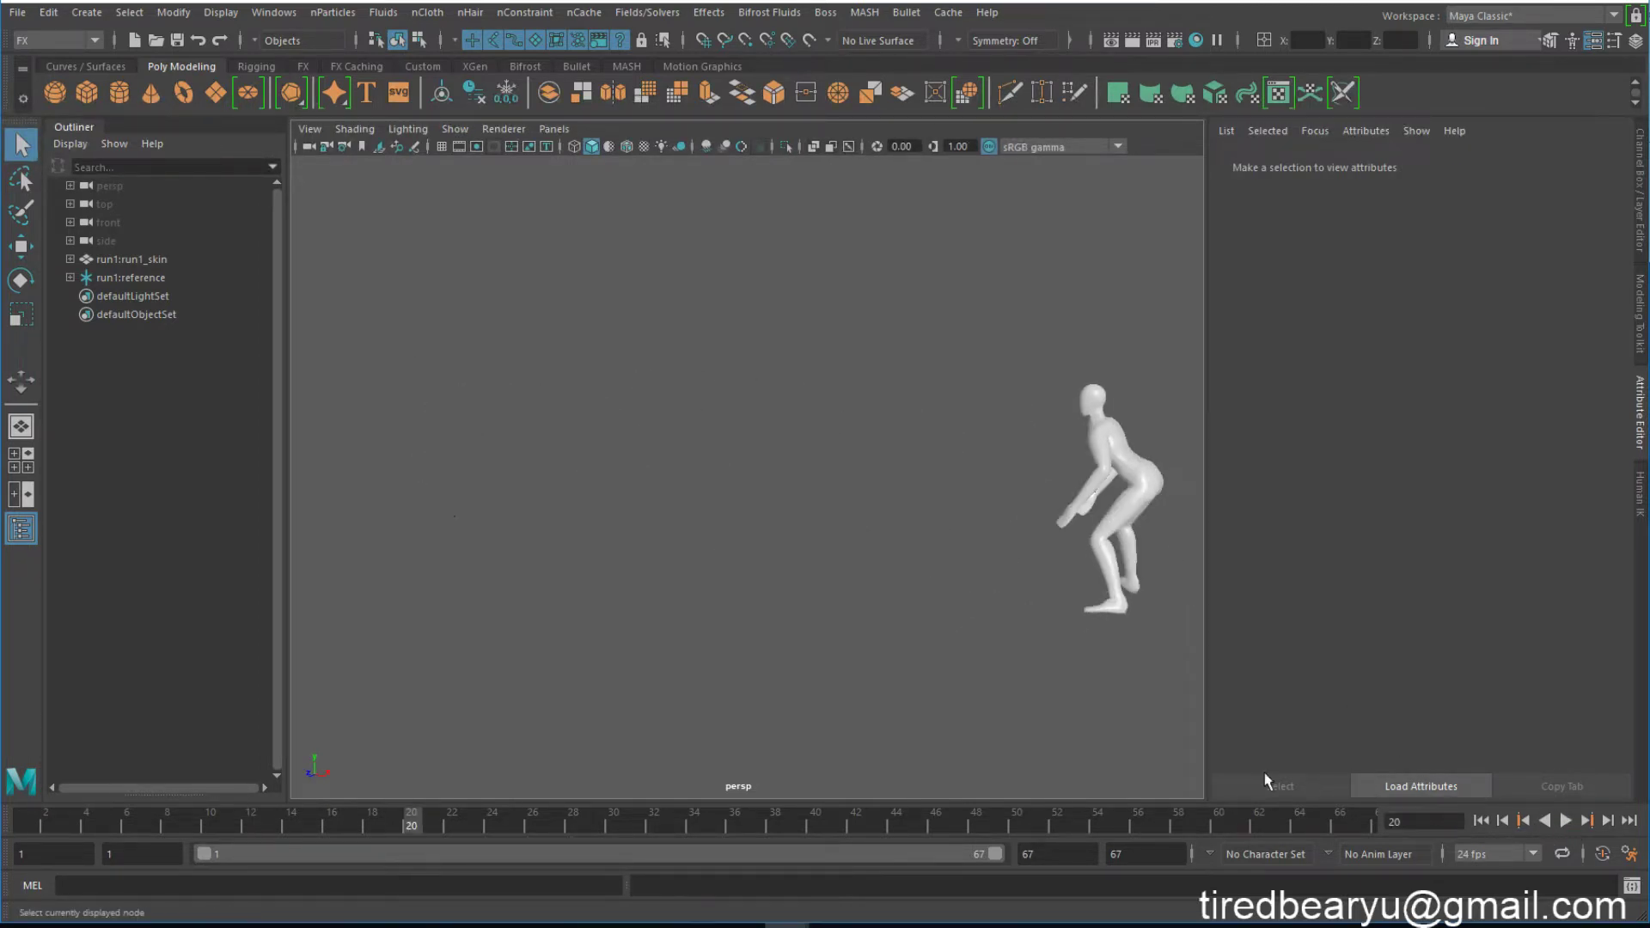
alt+drag(803, 578, 1193, 601)
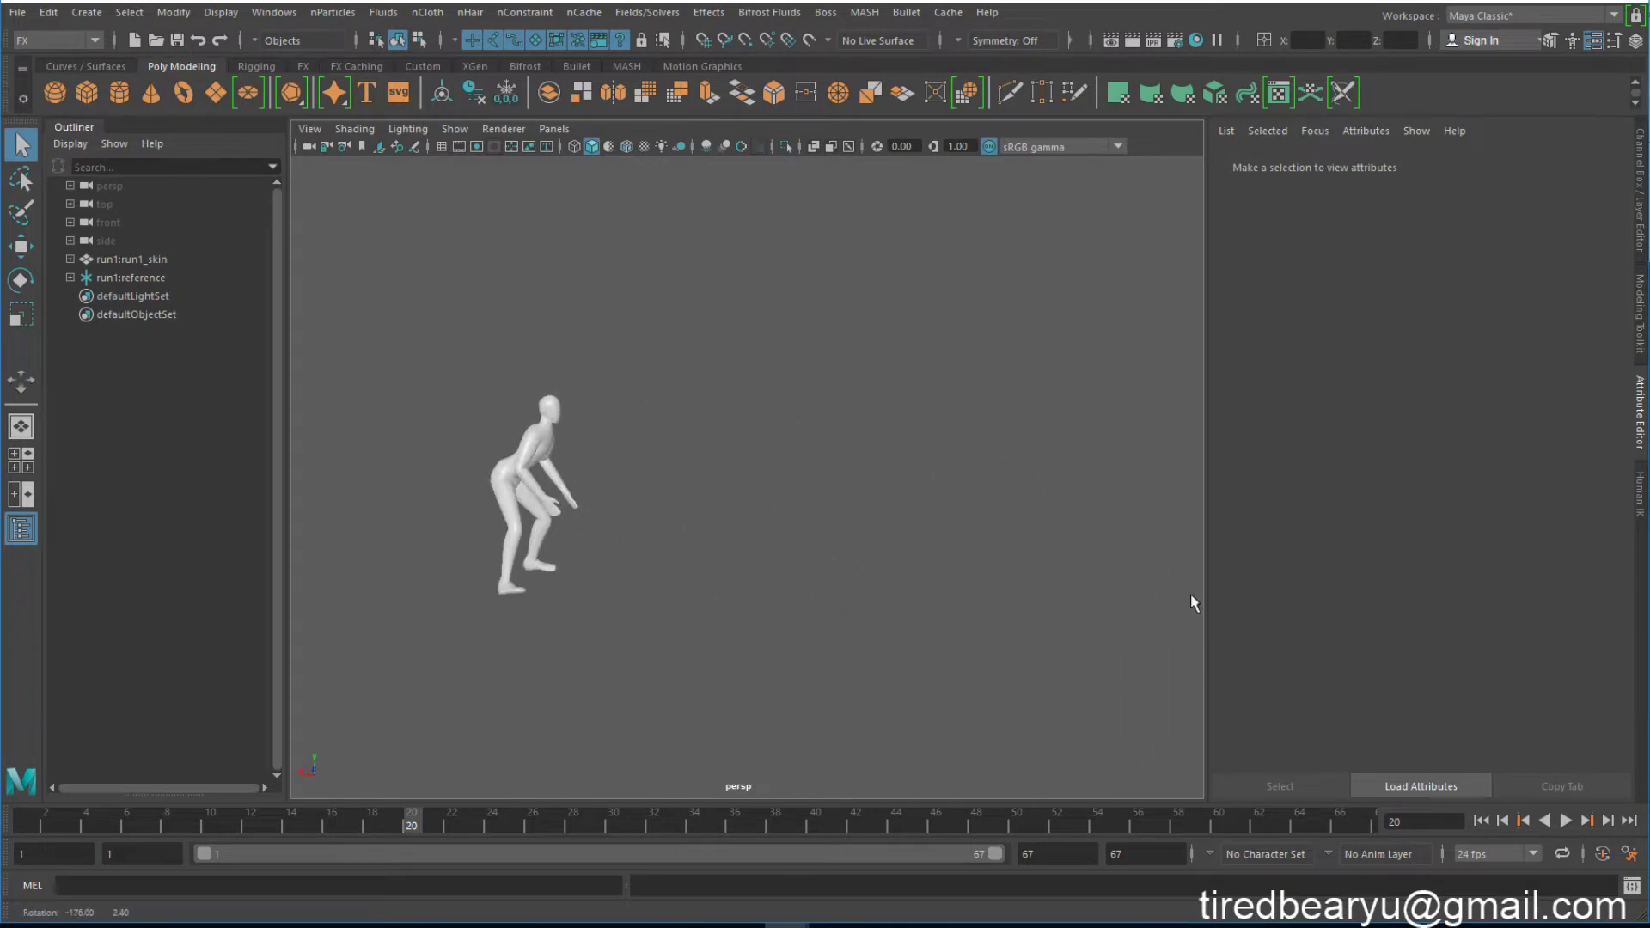
alt+middle_drag(745, 550, 821, 526)
alt+right_drag(782, 519, 868, 509)
alt+middle_drag(868, 509, 752, 513)
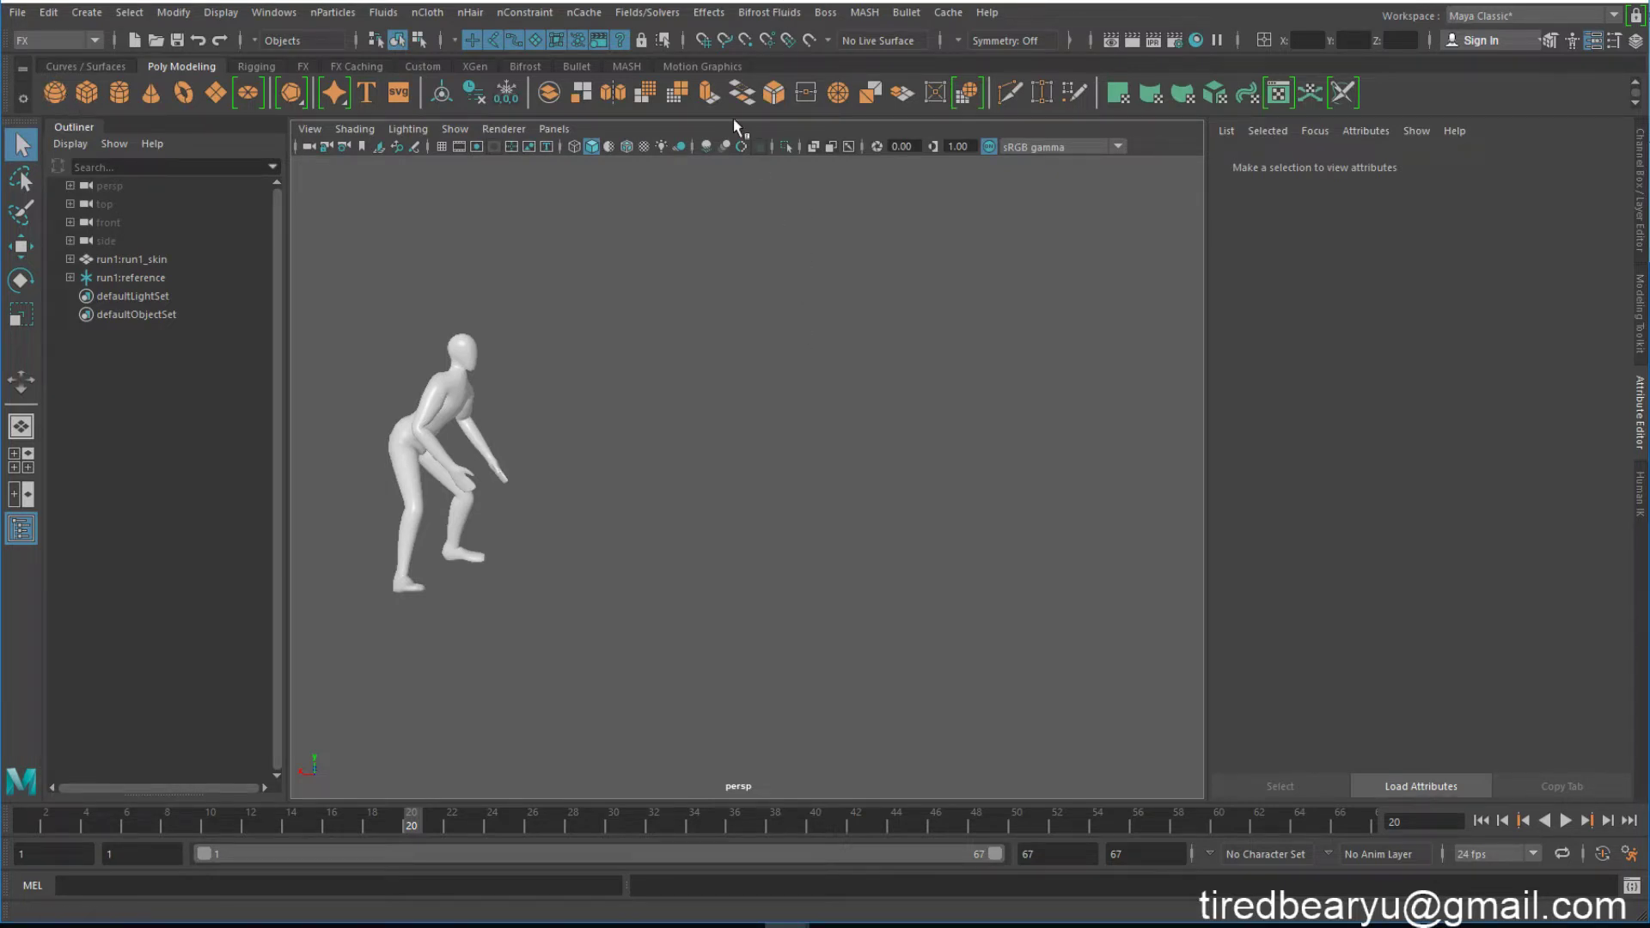
Step: Detach the MASH commands into a floating window over the viewport
click(758, 14)
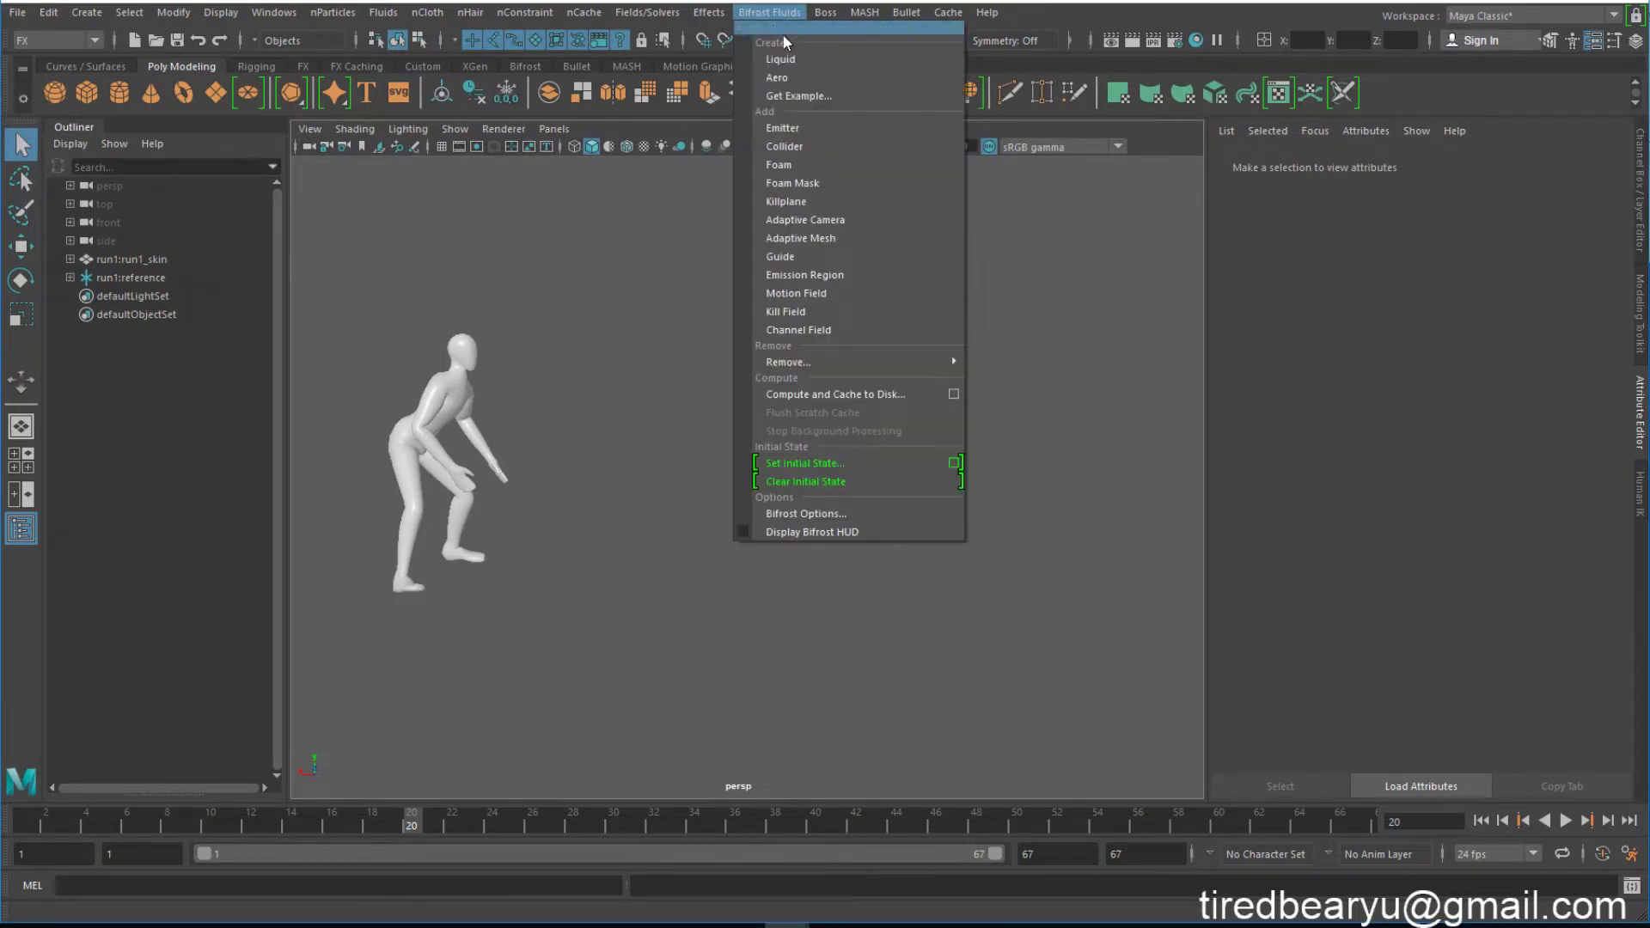
click(863, 14)
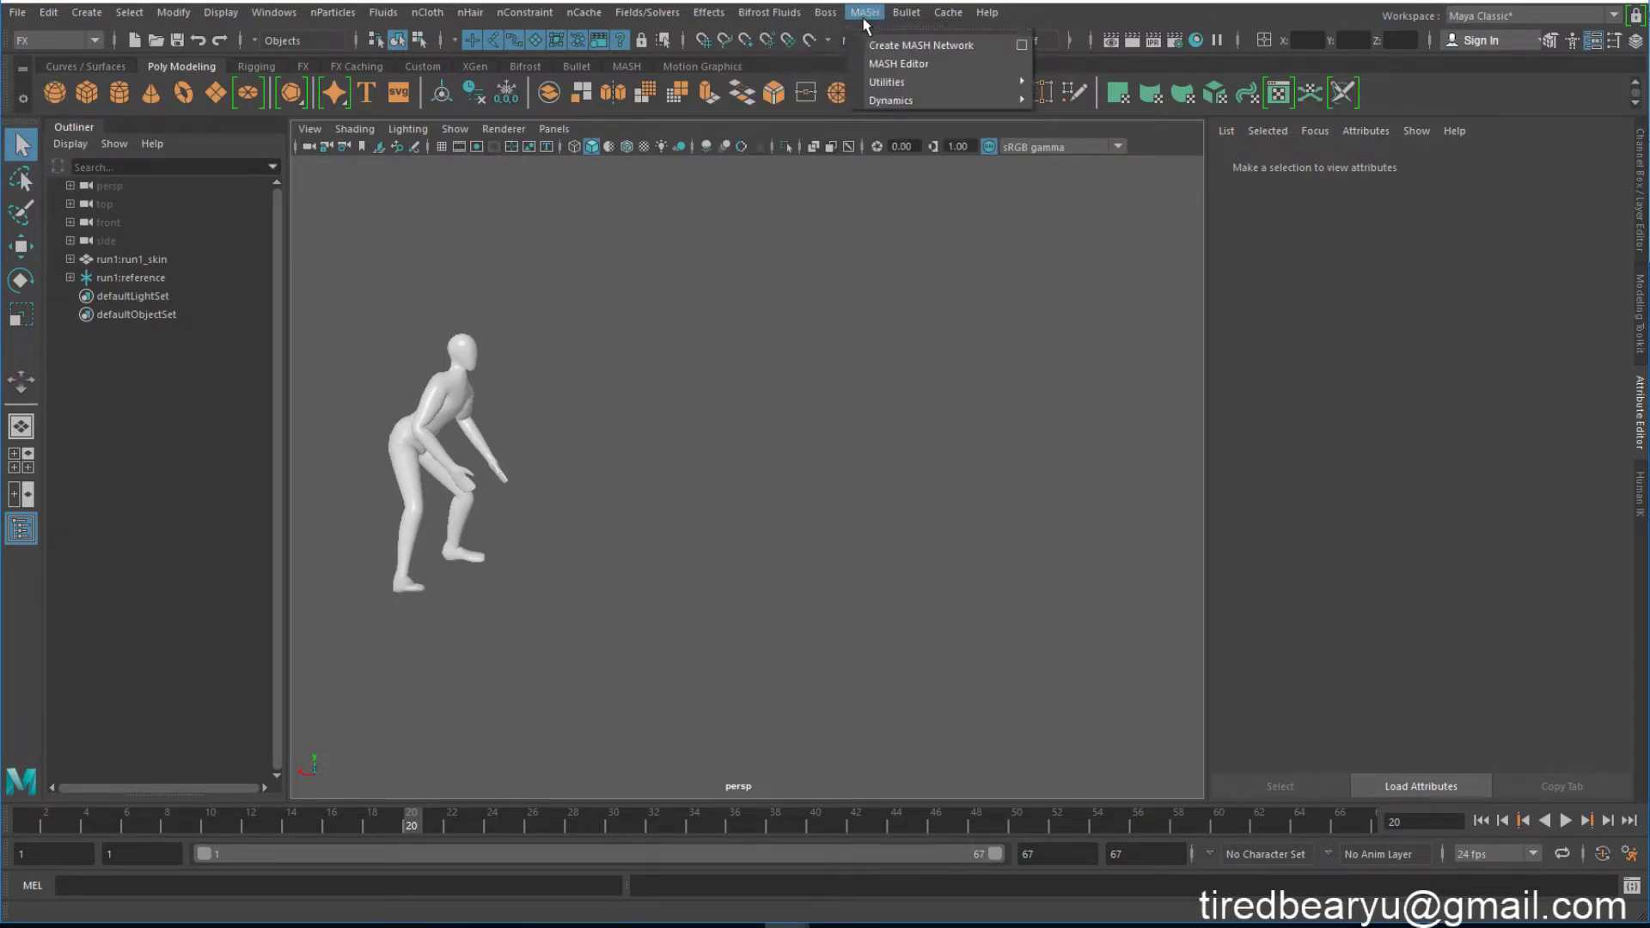
click(912, 28)
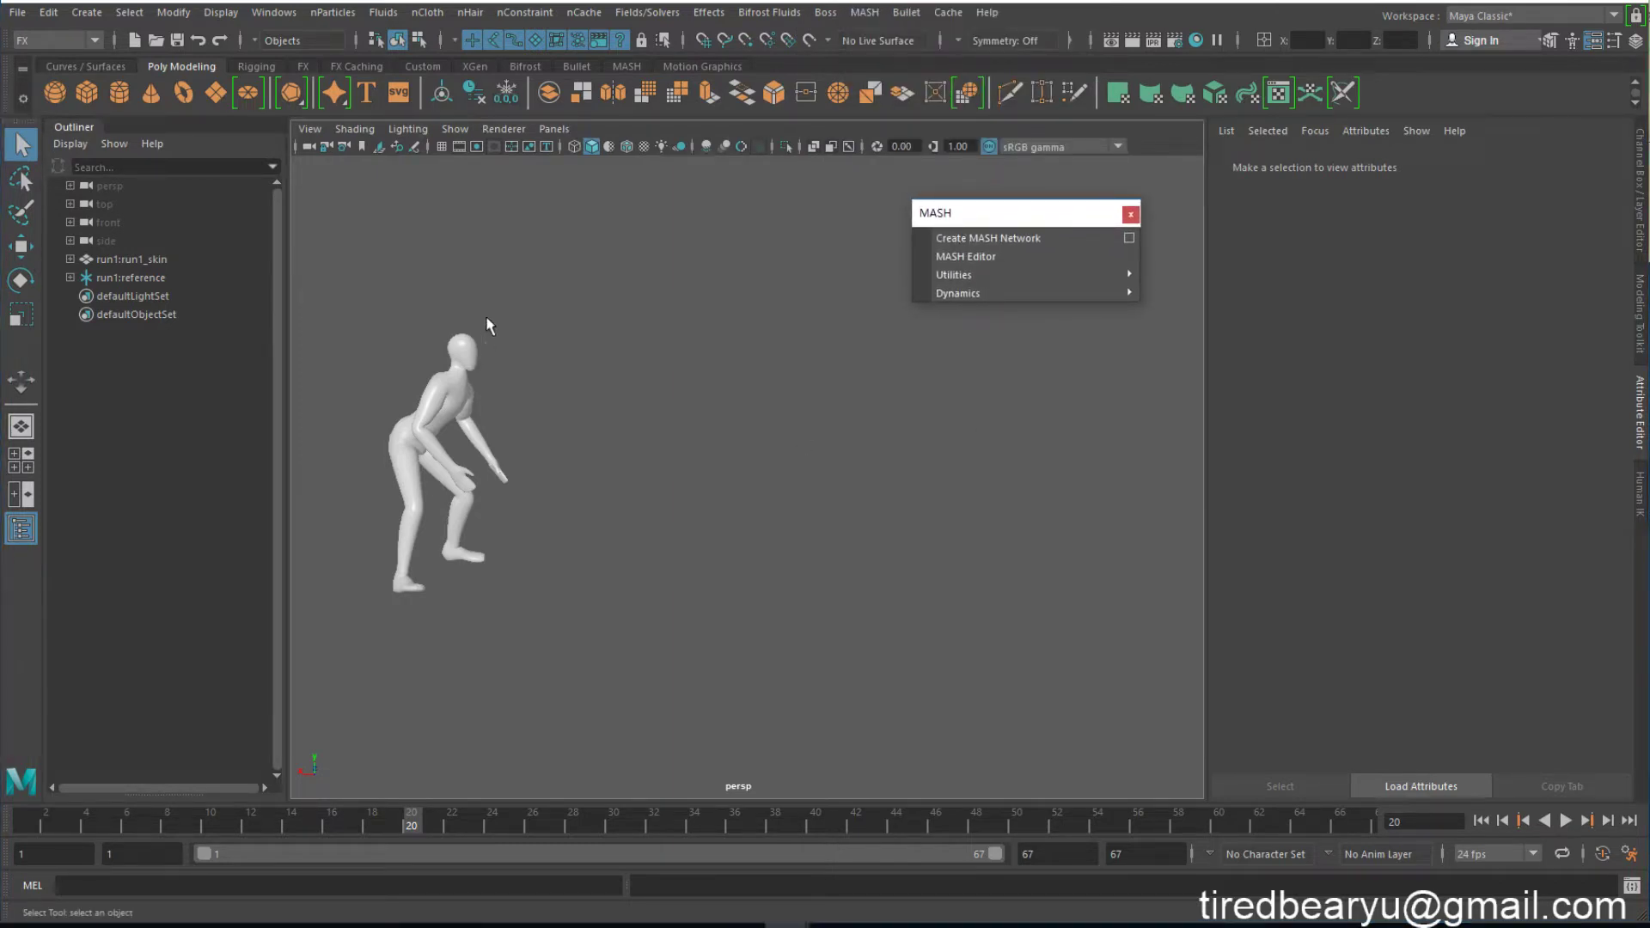
Step: Create a polygon cube and build a MASH network from it
click(88, 97)
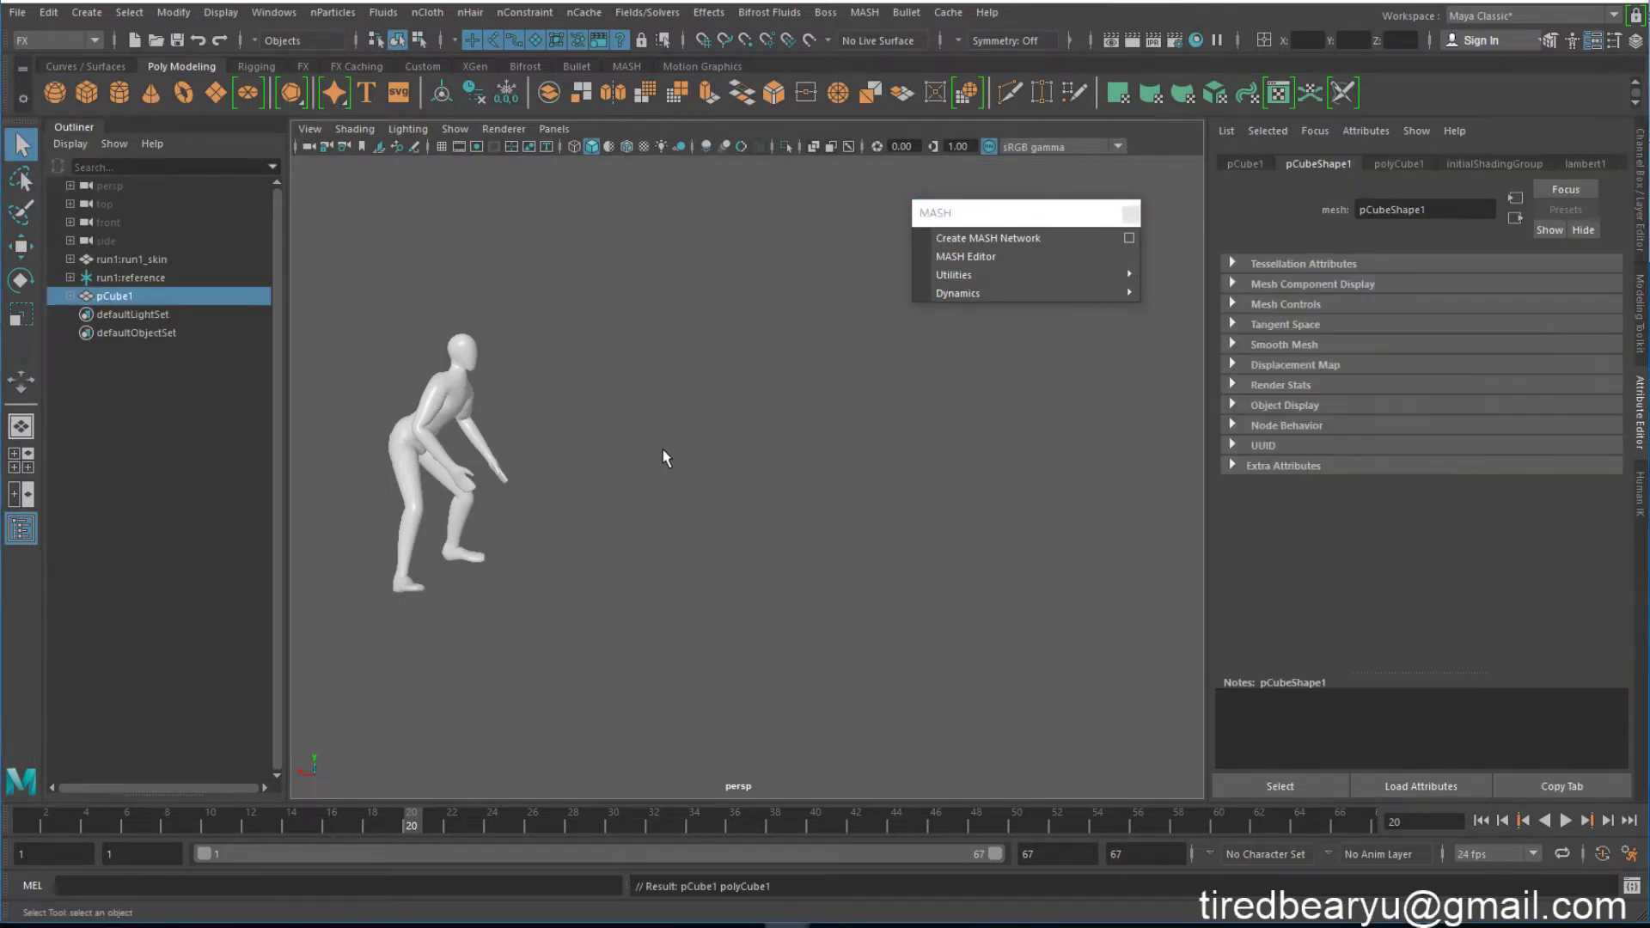
alt+drag(661, 447, 739, 414)
alt+right_drag(739, 415, 934, 421)
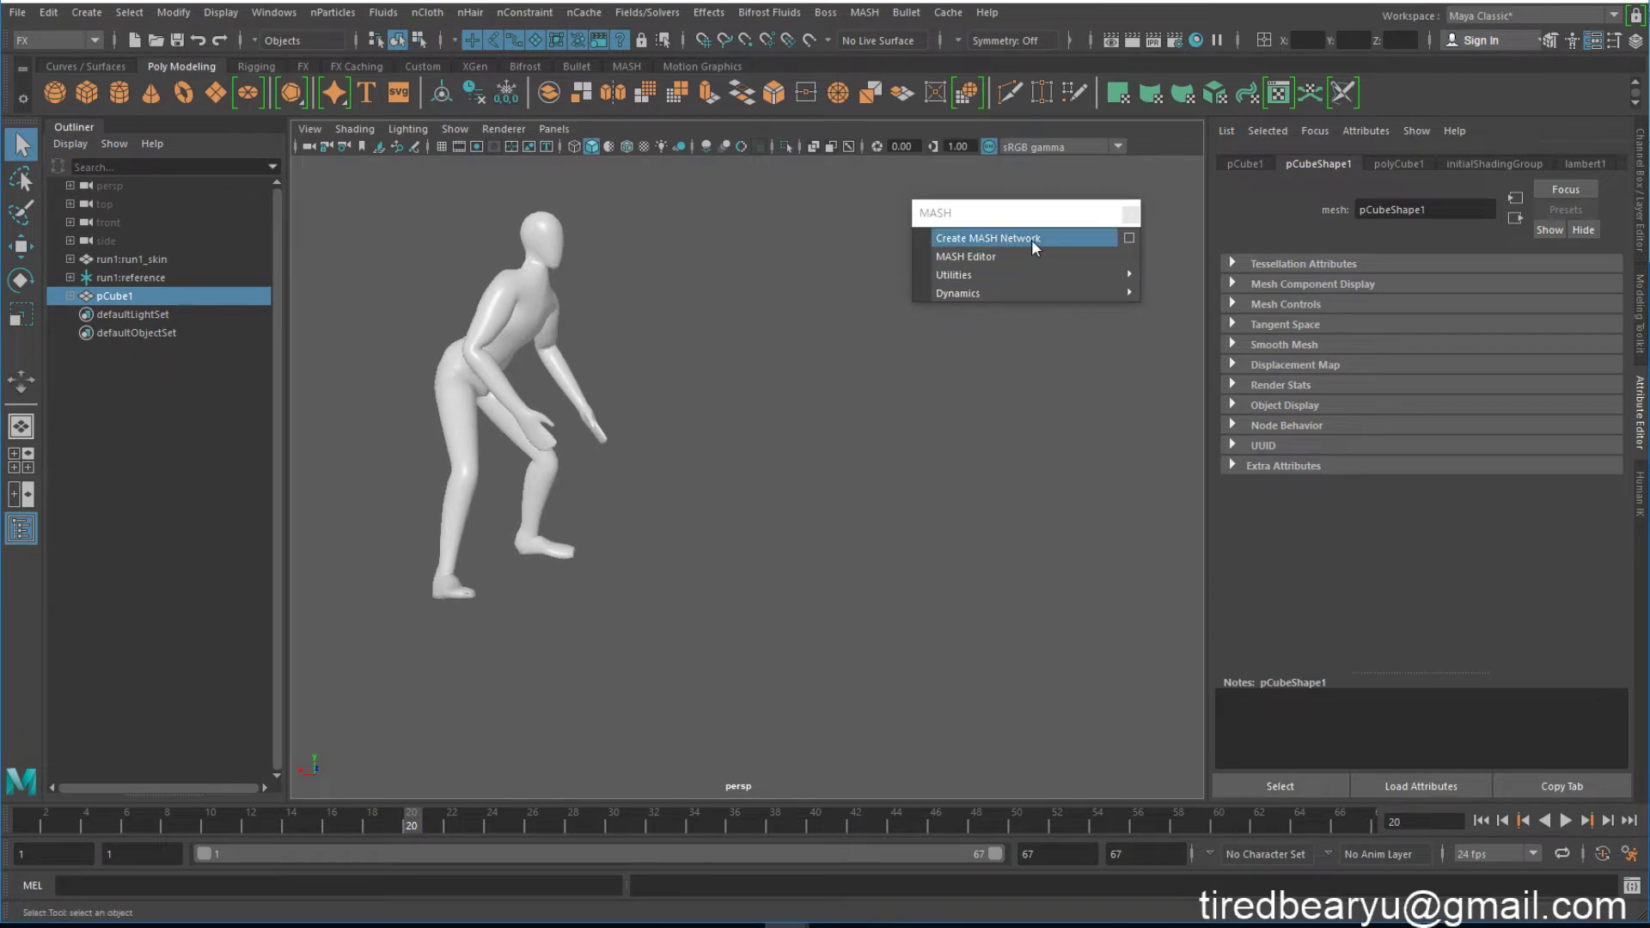
click(998, 238)
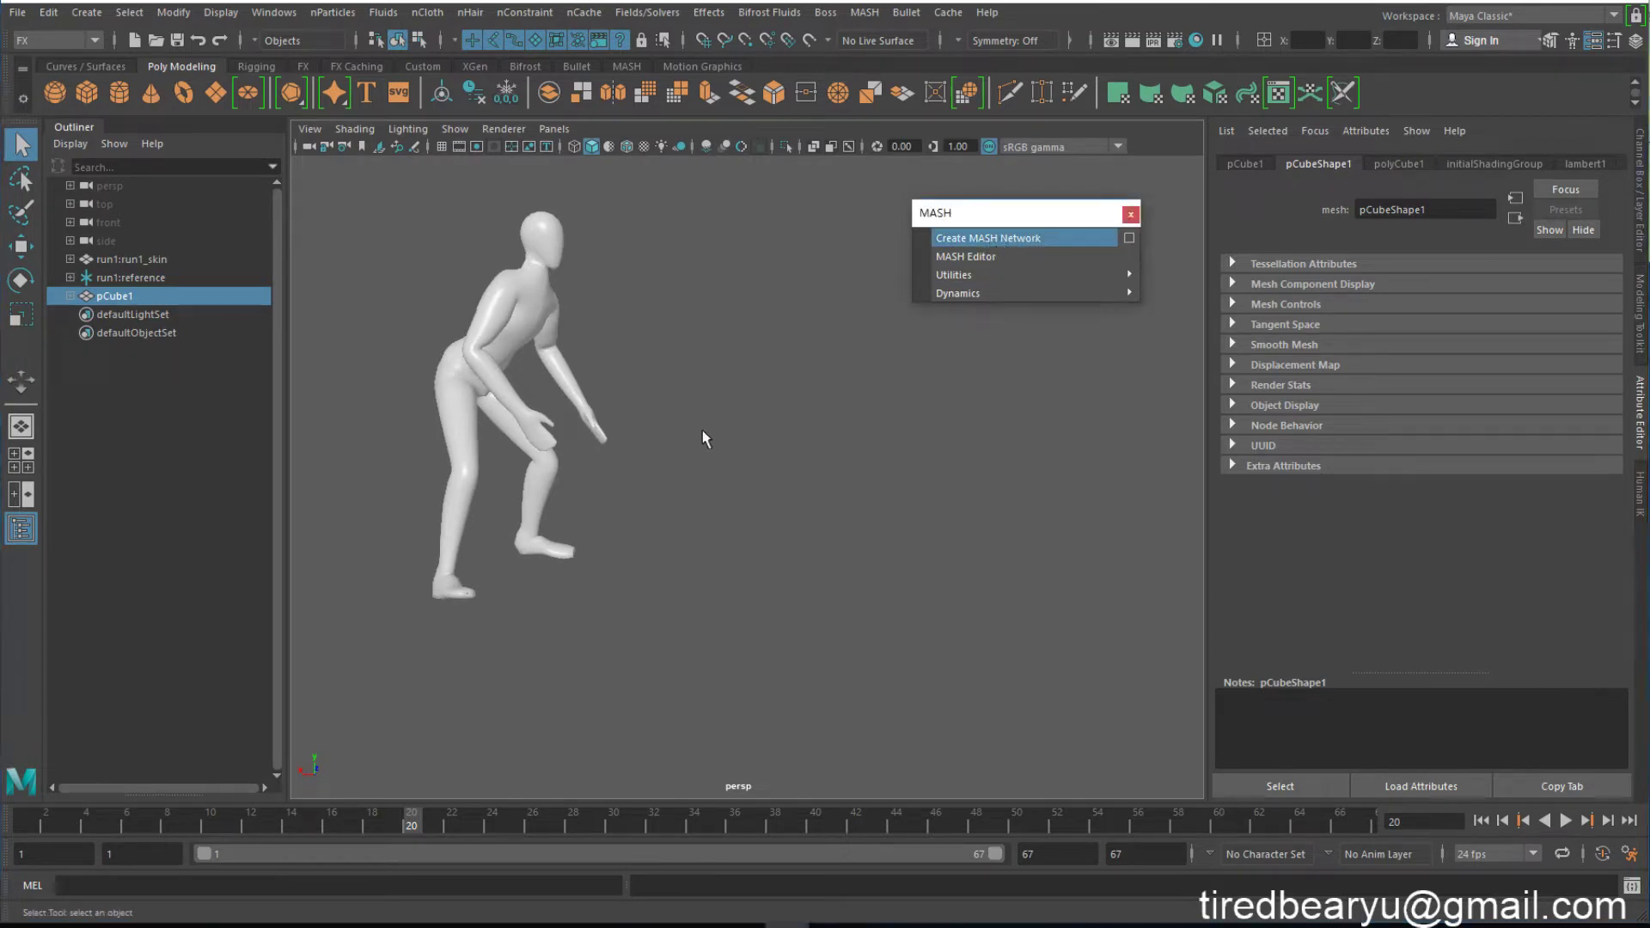
Step: Locate the row of MASH cubes at the origin, frame it, and select its repro mesh
alt+middle_drag(551, 468, 946, 461)
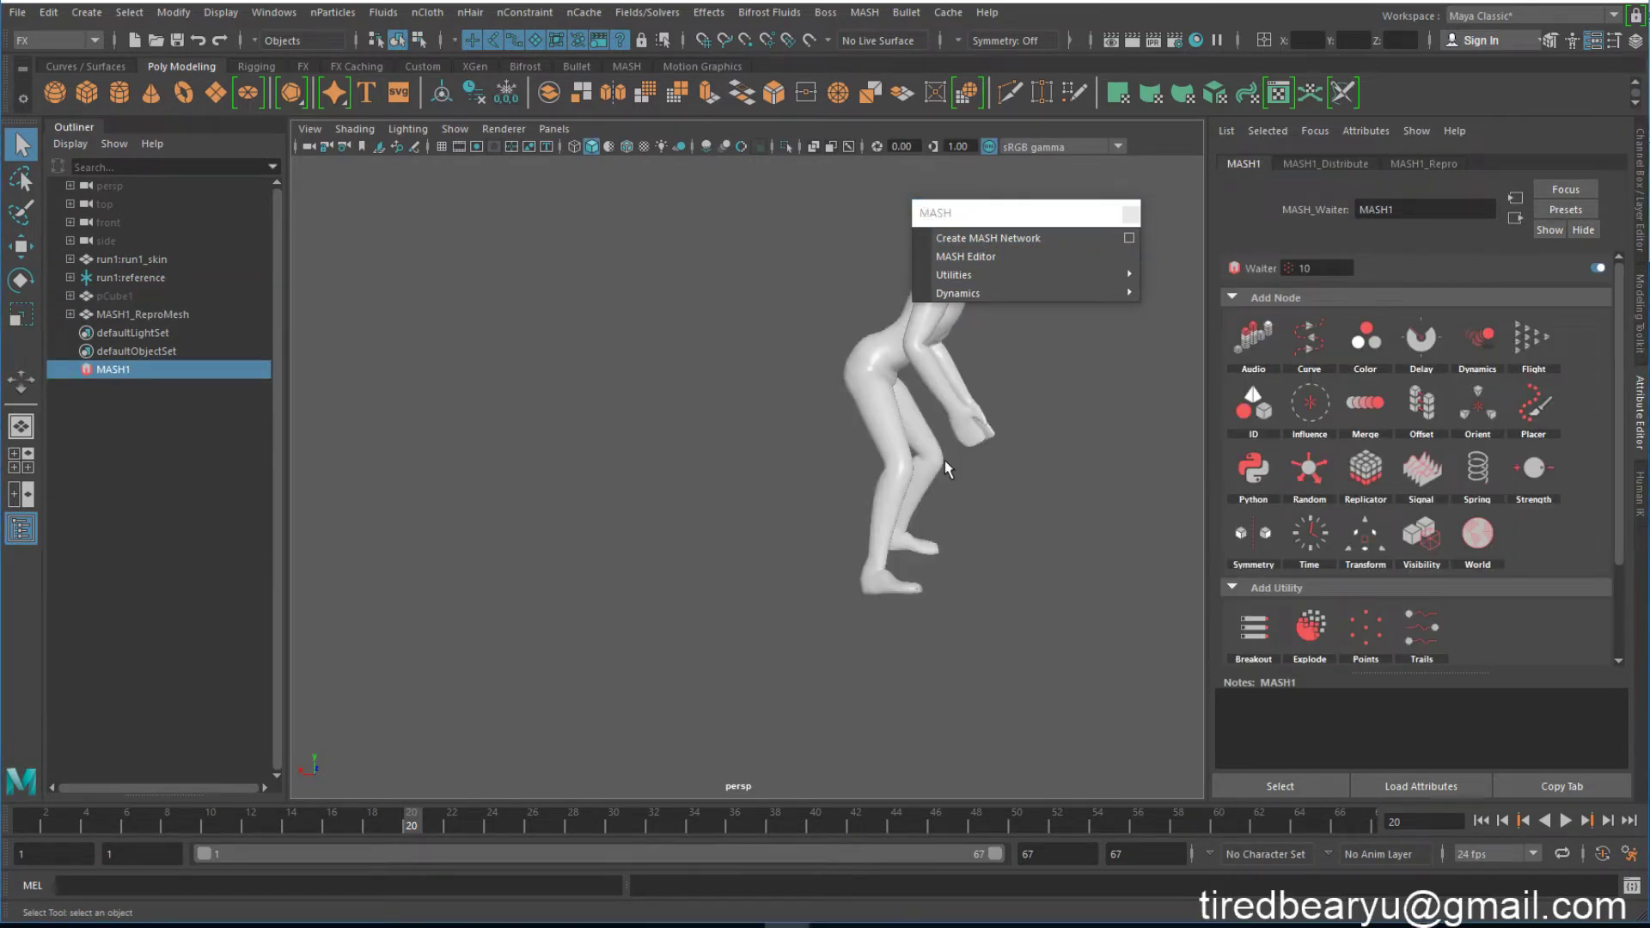
alt+right_drag(946, 460, 643, 445)
alt+middle_drag(643, 445, 885, 452)
alt+right_drag(838, 440, 579, 401)
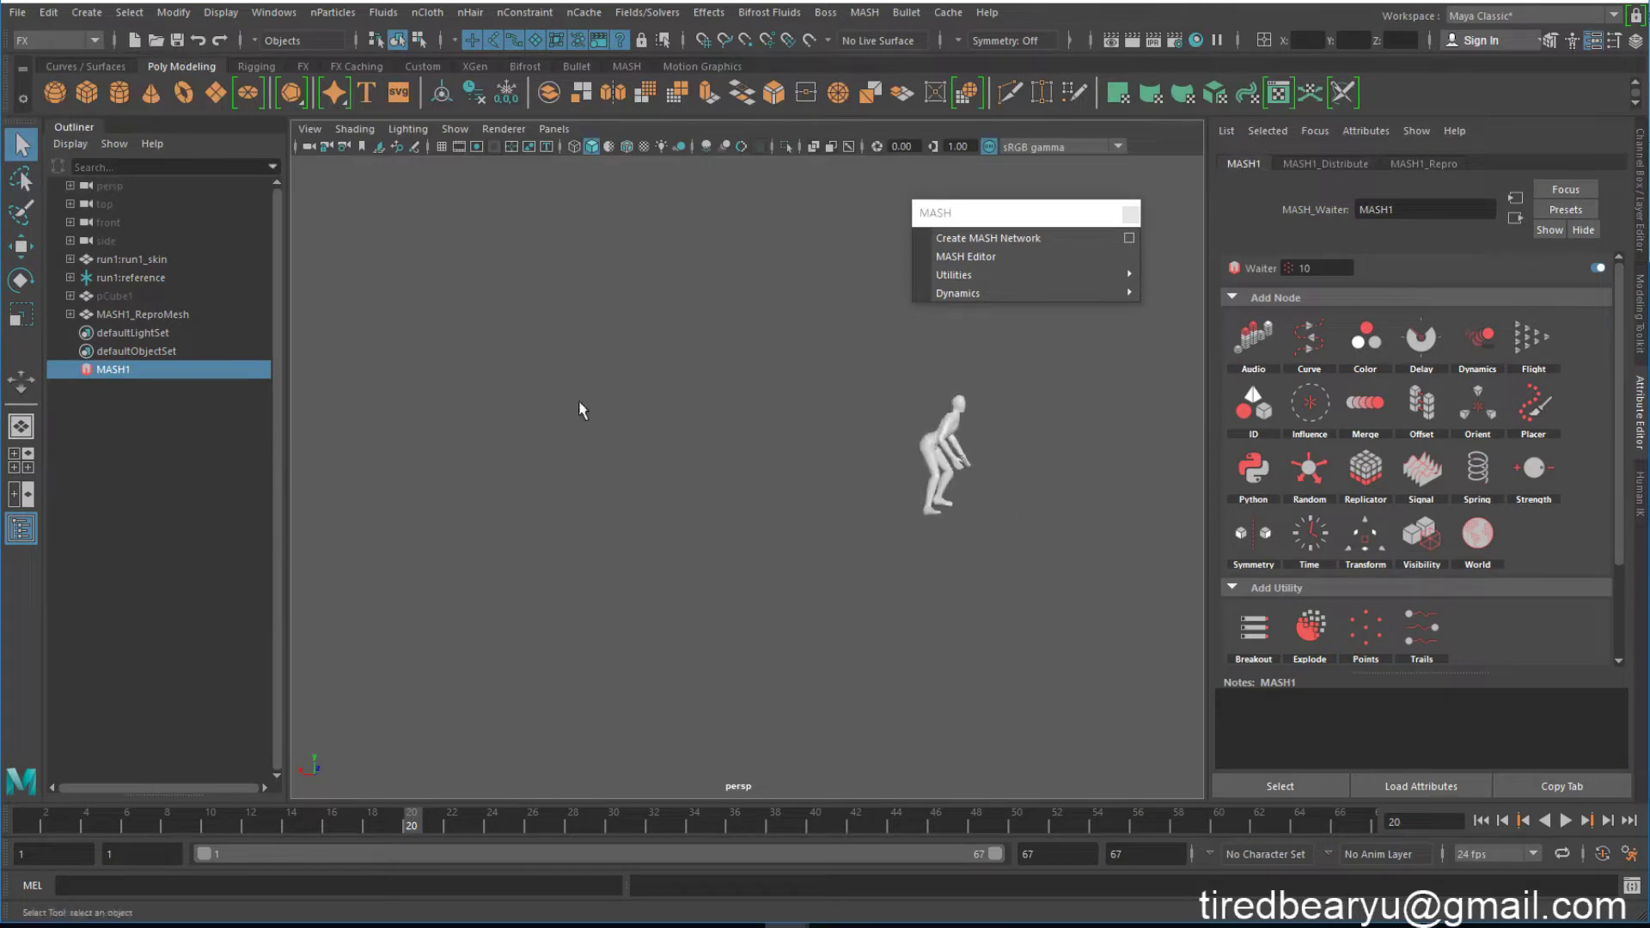
key(a)
drag(982, 516, 1216, 638)
key(f)
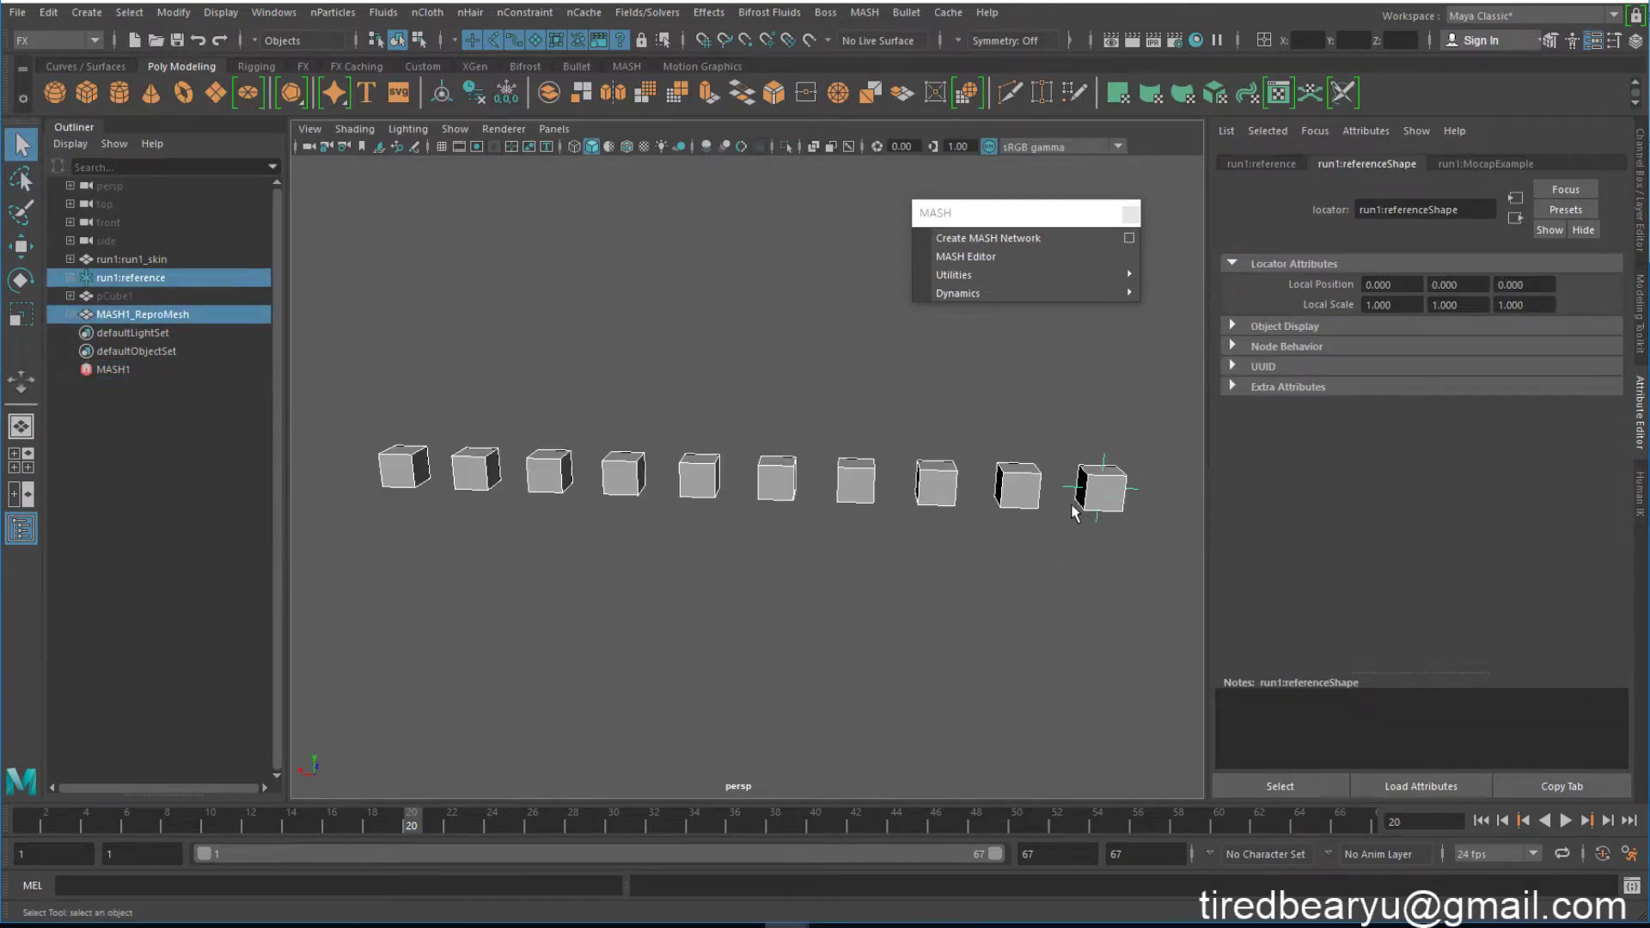
click(1075, 500)
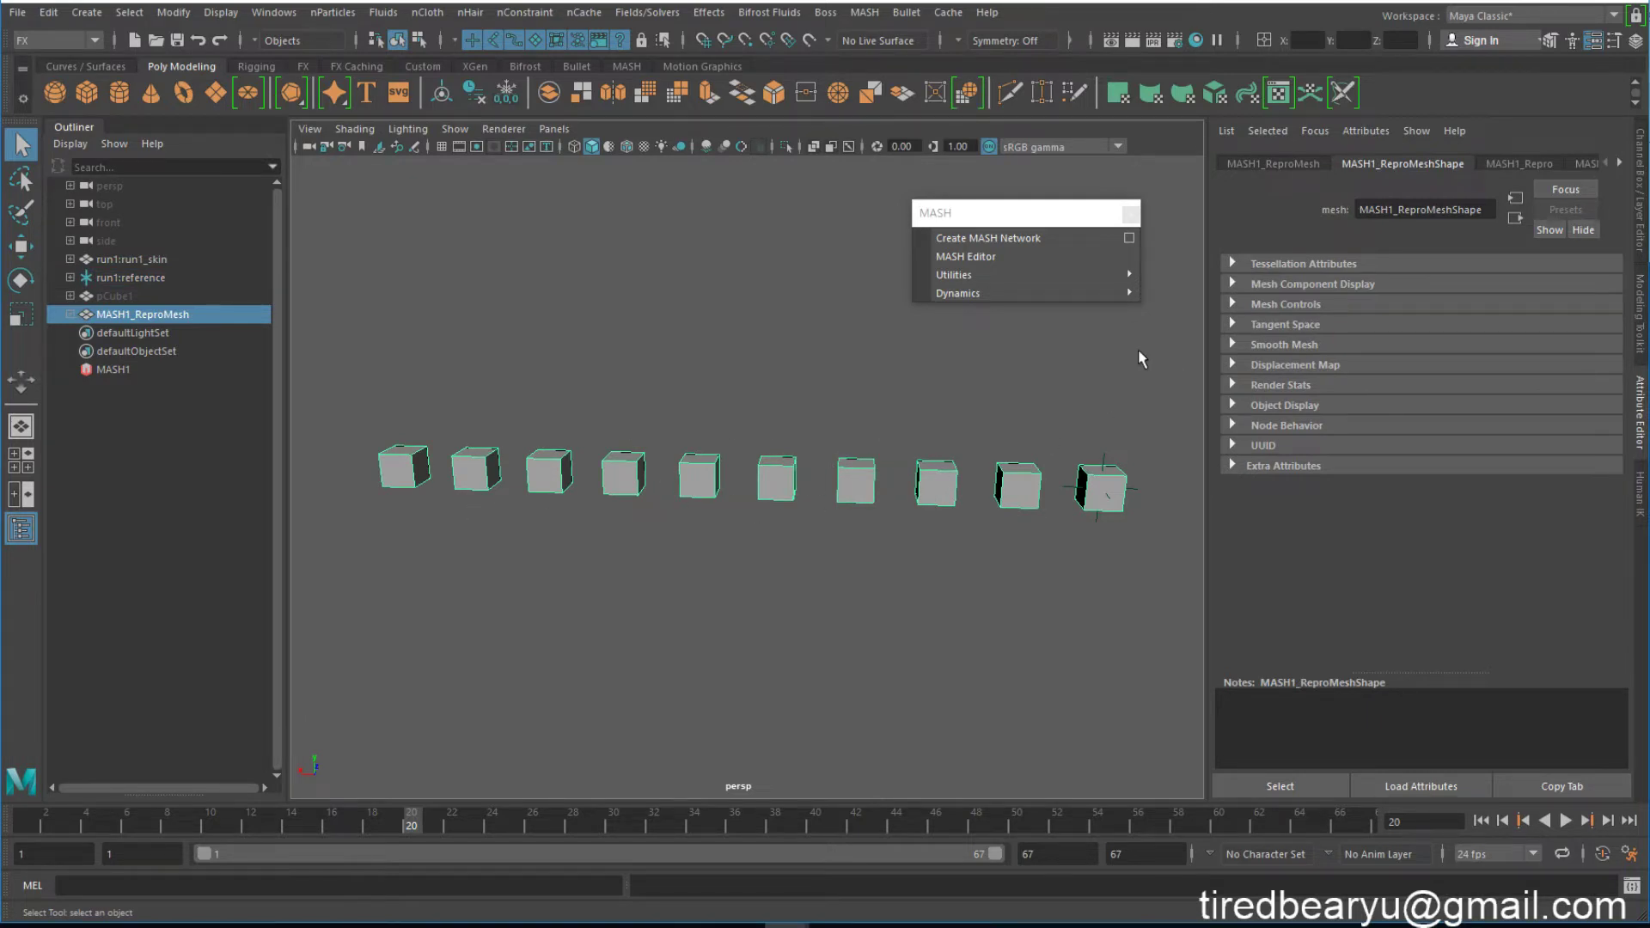
Step: Open the MASH Editor and display the attributes of the network's Distribute node
drag(984, 214, 941, 149)
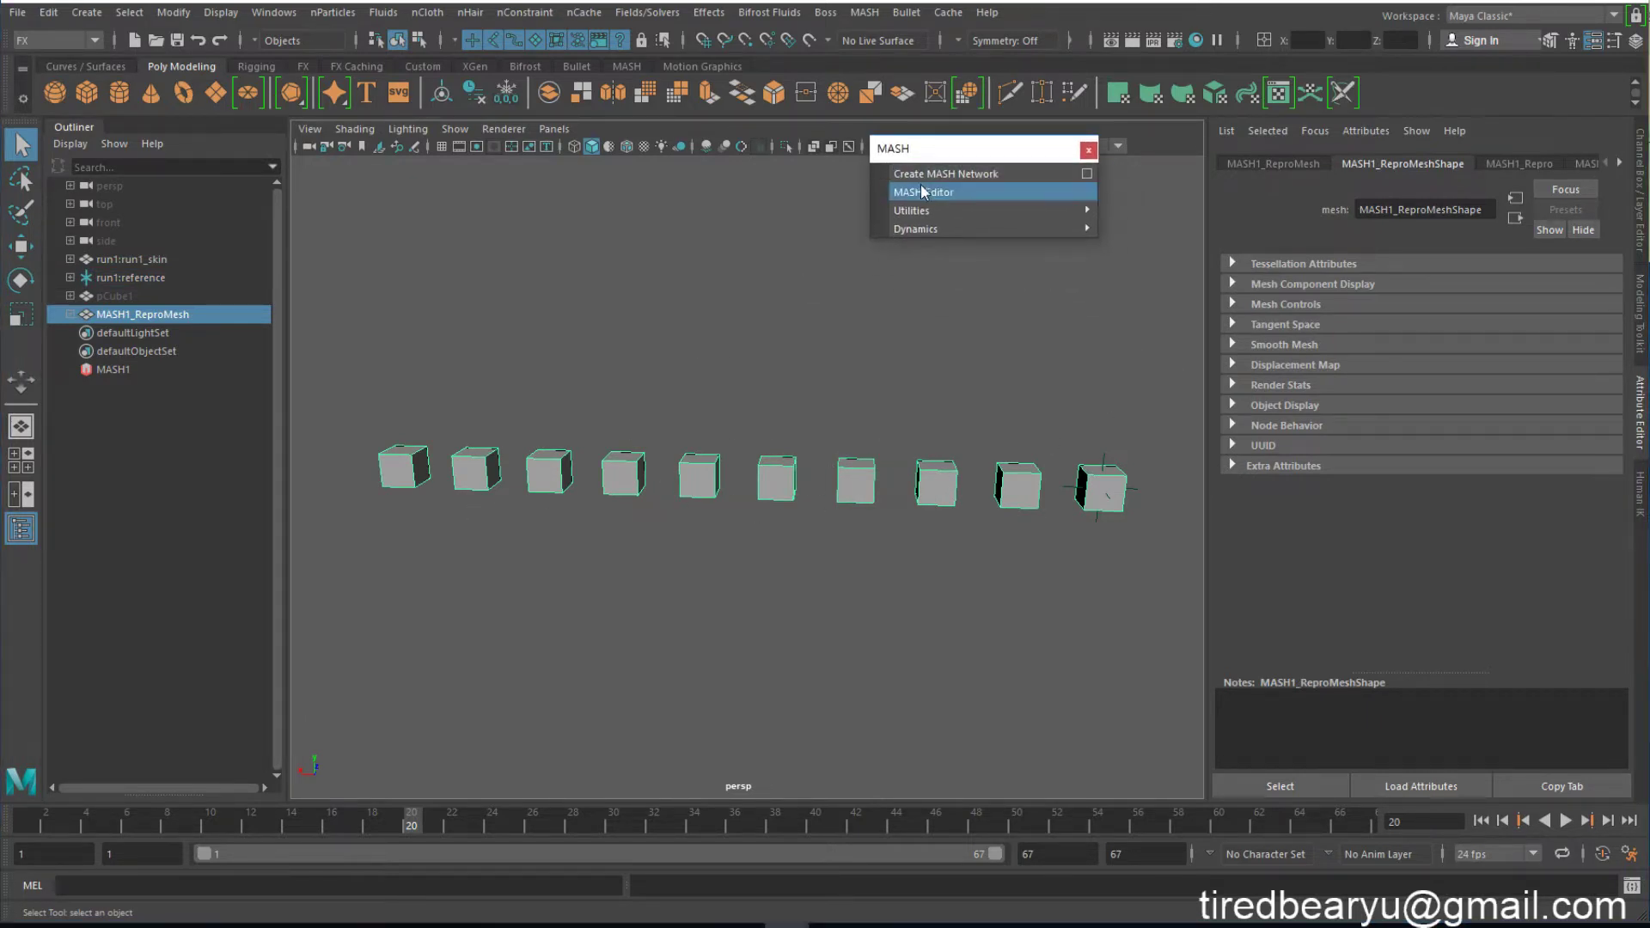
click(922, 191)
drag(318, 354, 379, 130)
click(313, 197)
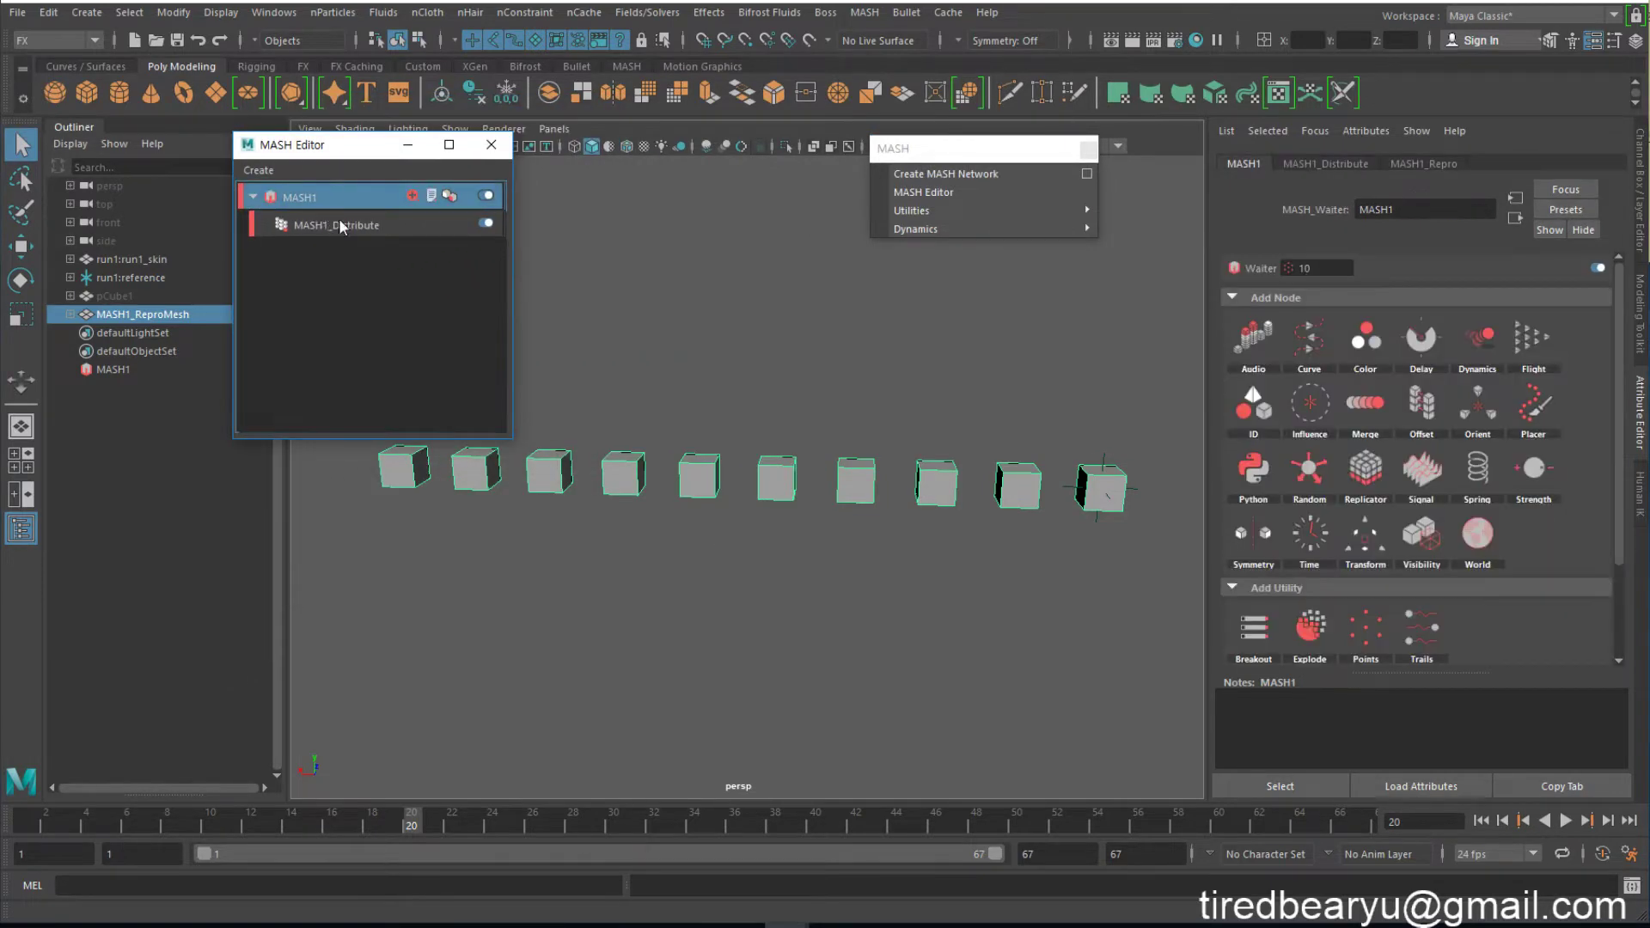
click(318, 222)
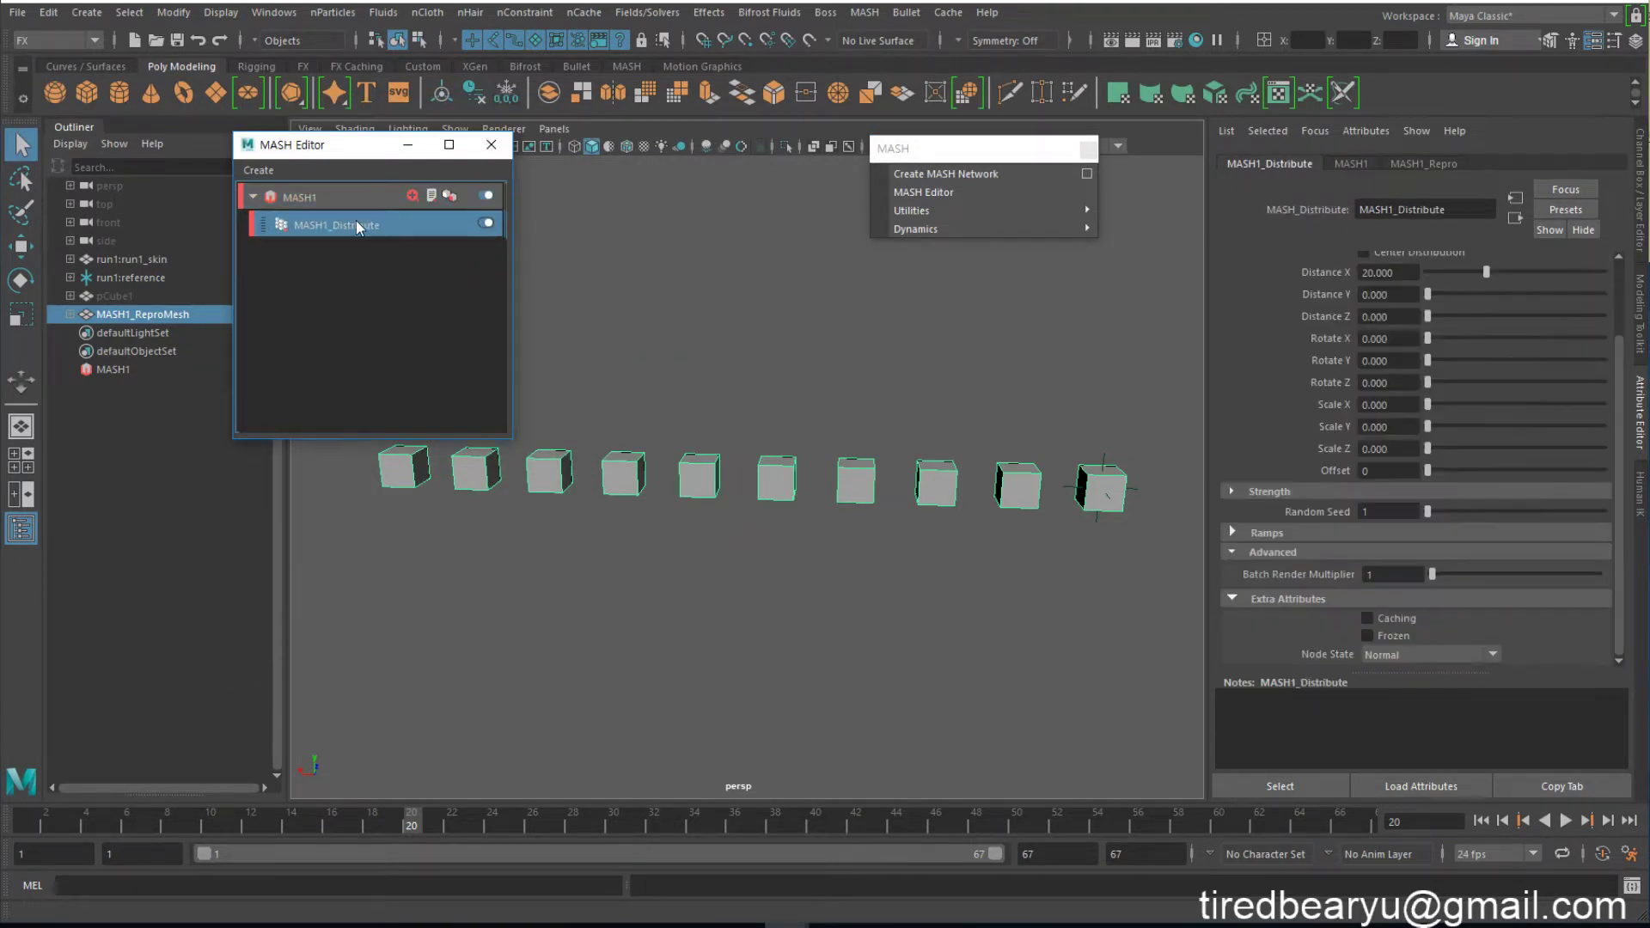
drag(365, 153, 299, 165)
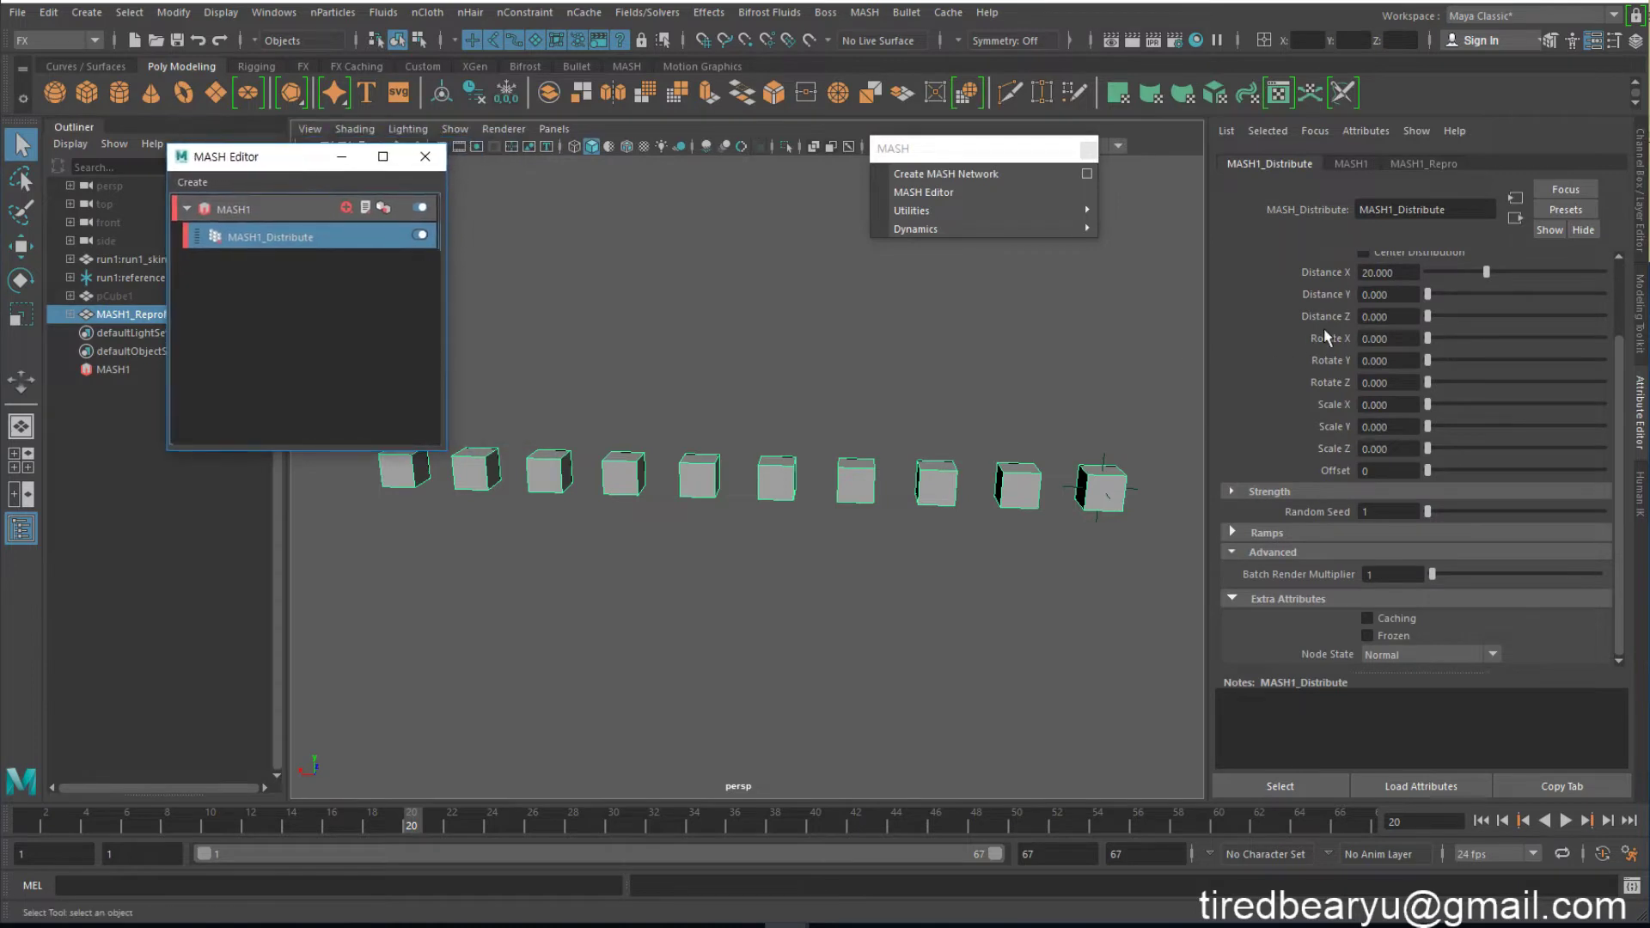
scroll(1329, 377, up, 2)
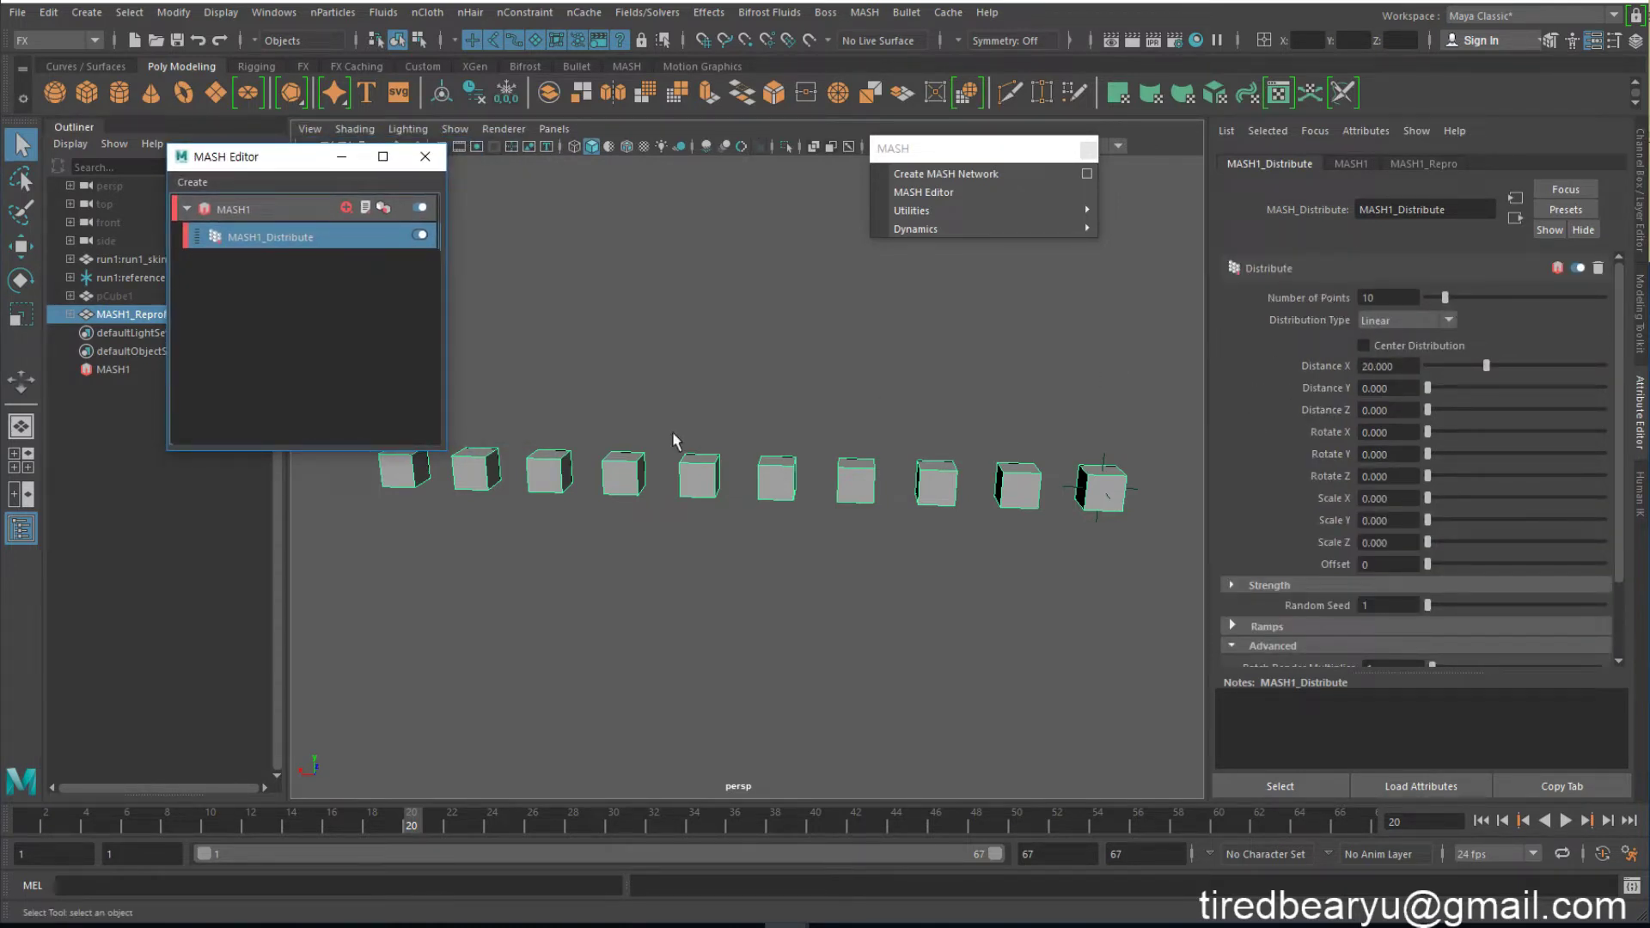
Step: Set the Distribute node's distribution type to Mesh
alt+middle_drag(868, 437, 913, 510)
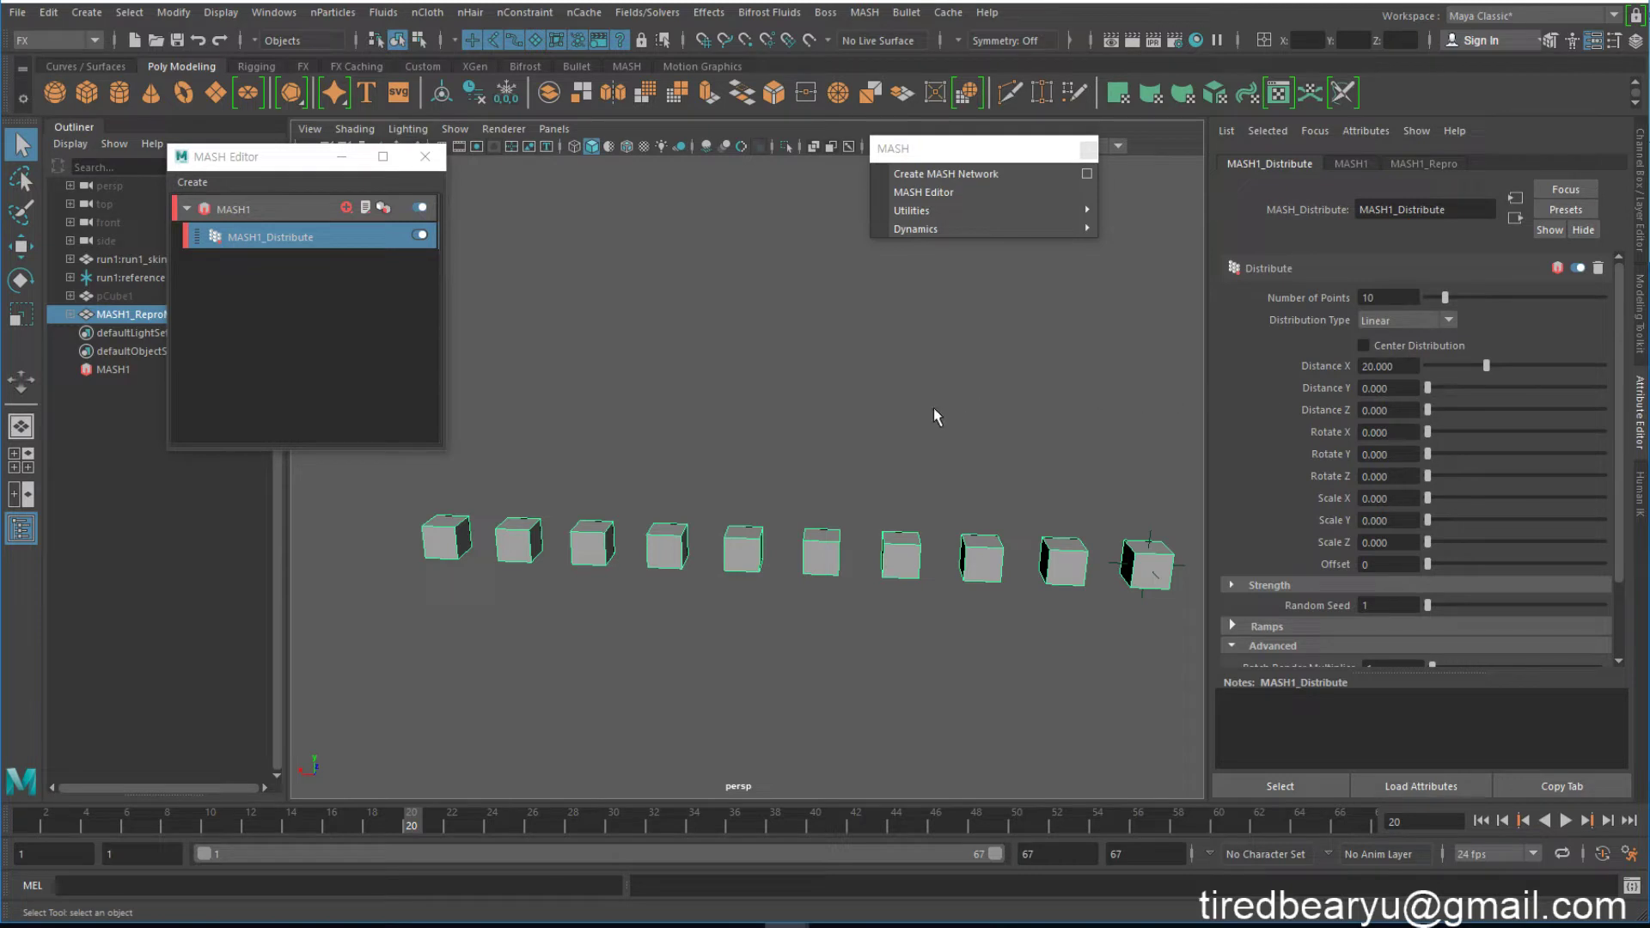
scroll(794, 436, down, 10)
alt+middle_drag(777, 400, 971, 477)
scroll(646, 413, down, 5)
alt+middle_drag(646, 413, 1011, 455)
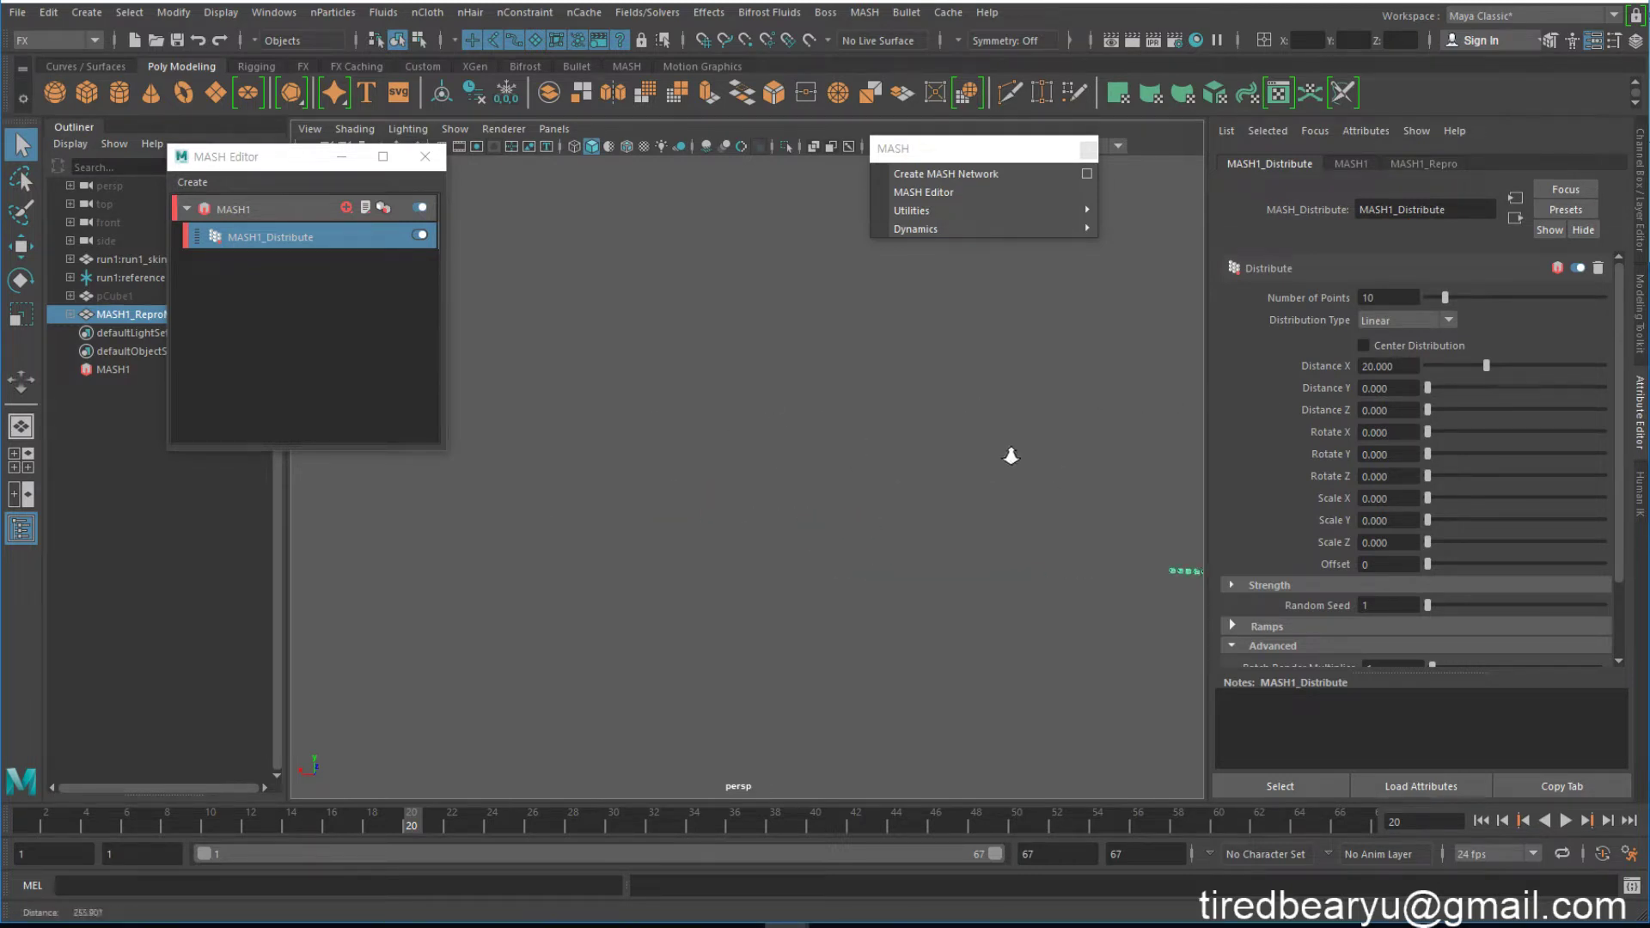
alt+drag(1010, 456, 593, 453)
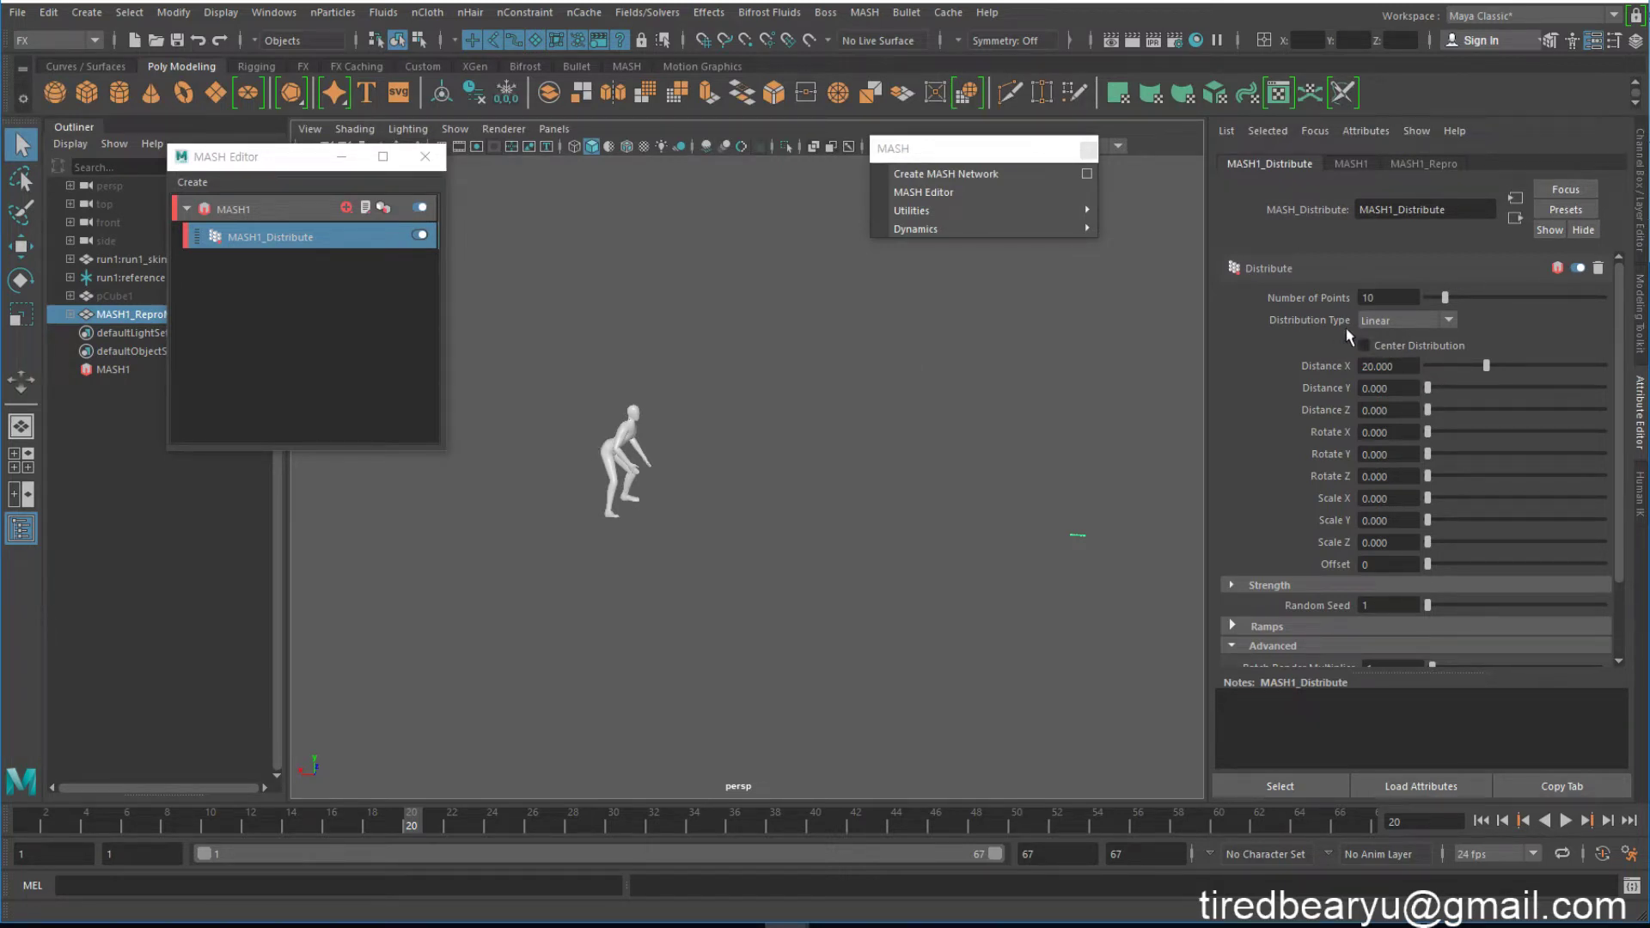
click(1384, 323)
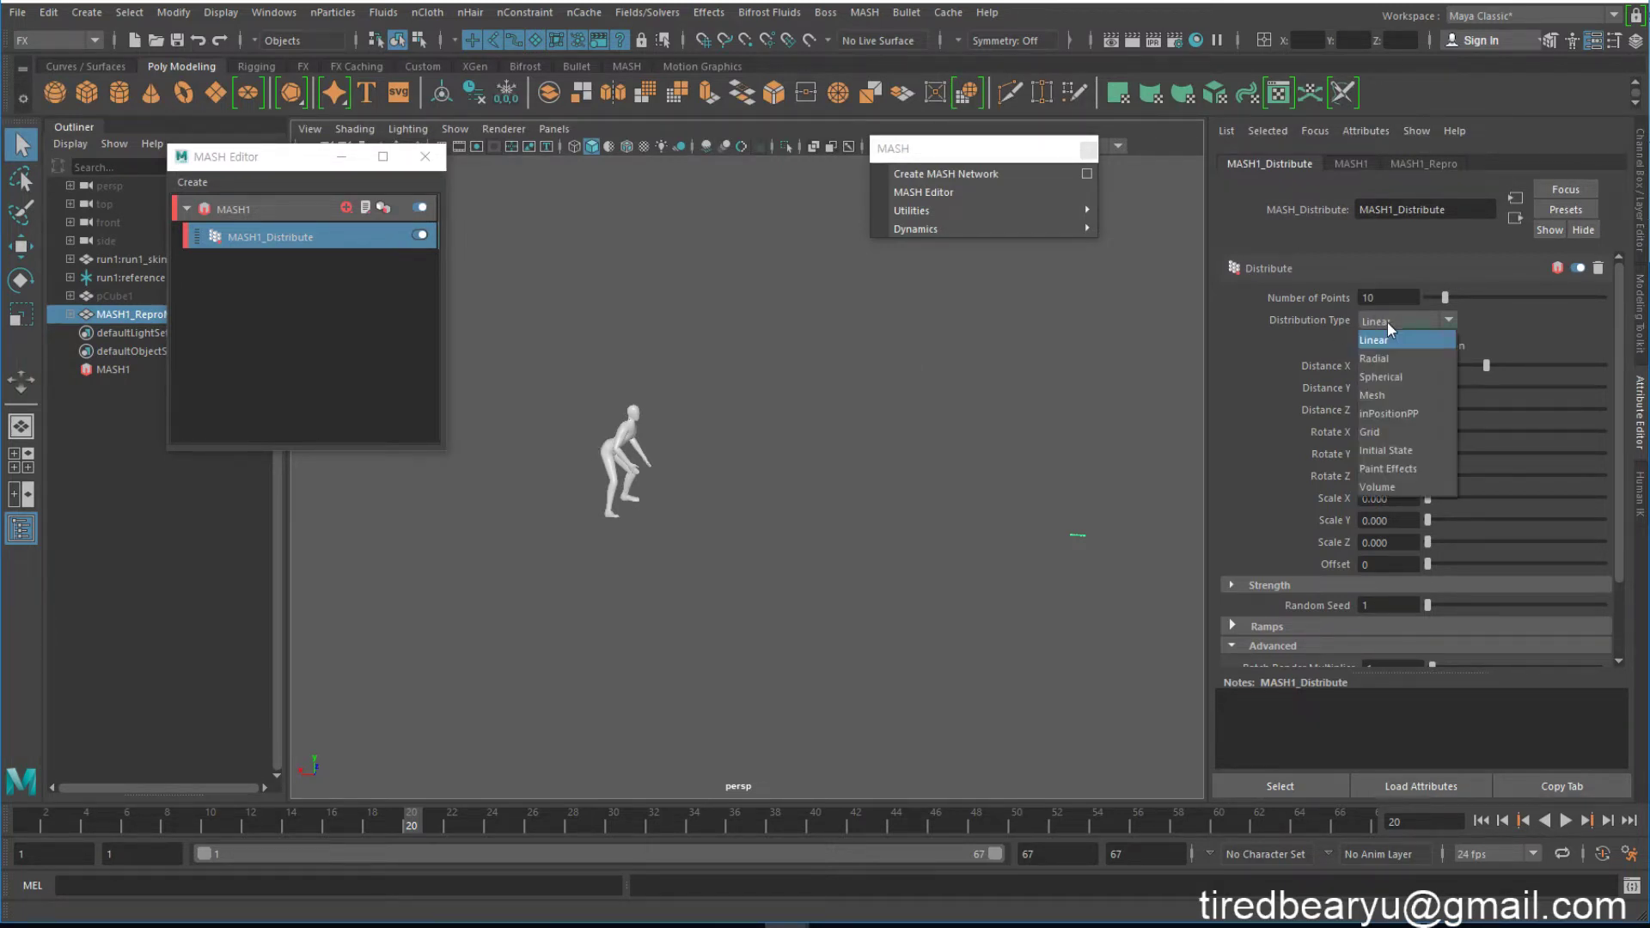
click(1368, 398)
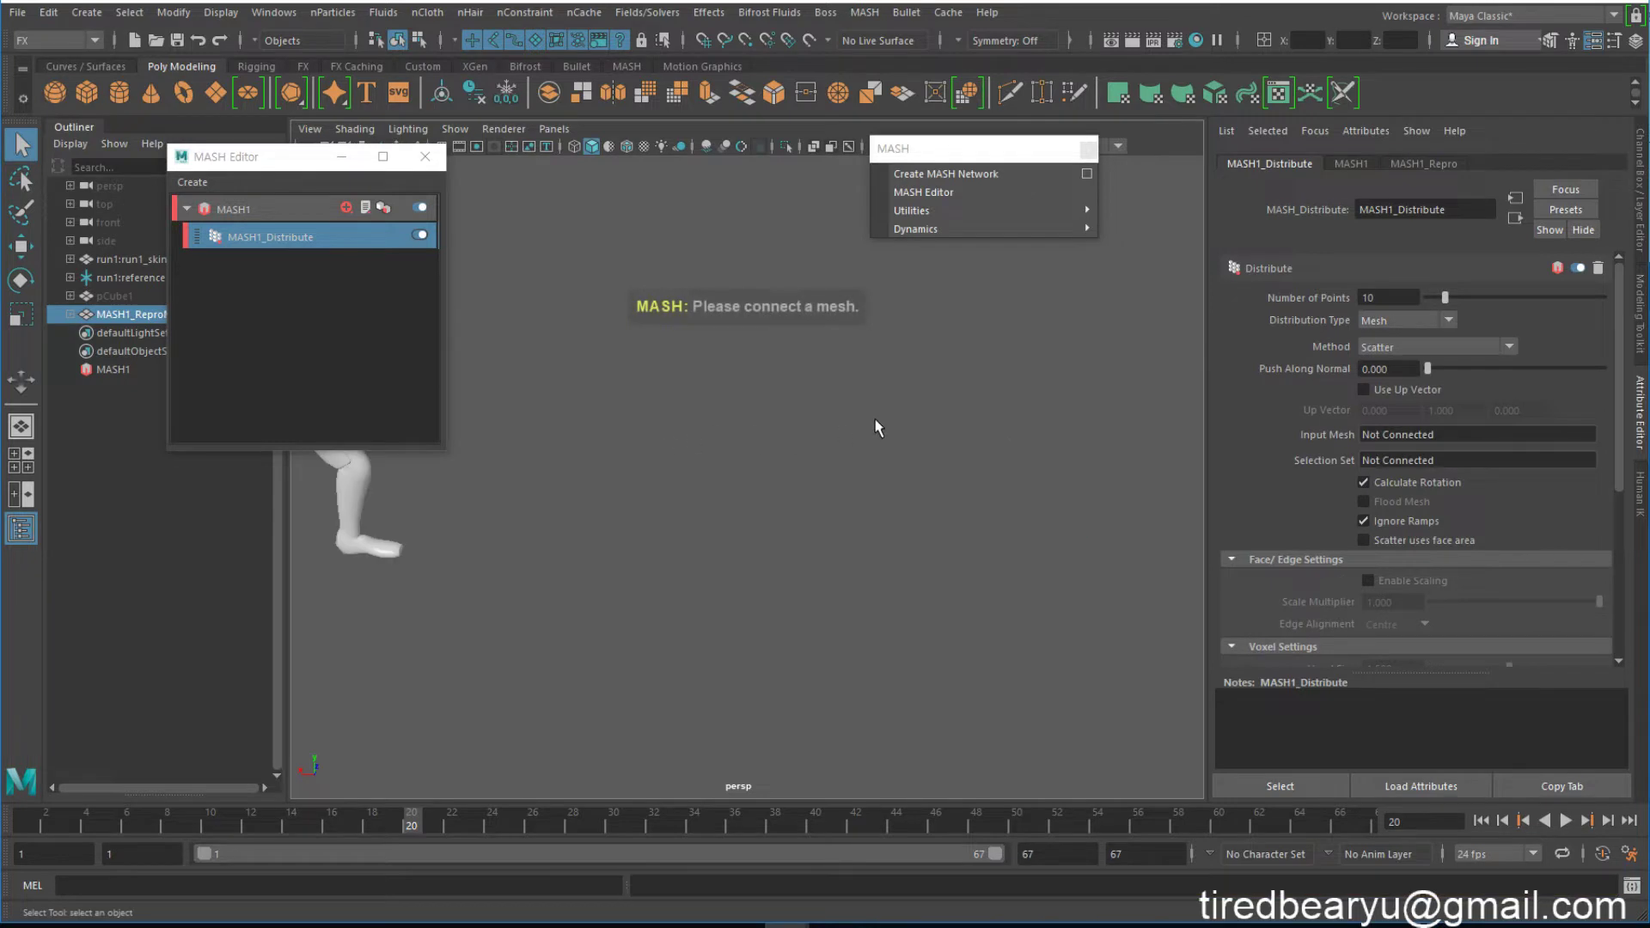
Step: Connect the run1:run1_skin character mesh as the Distribute node's Input Mesh
alt+middle_drag(808, 373, 1024, 443)
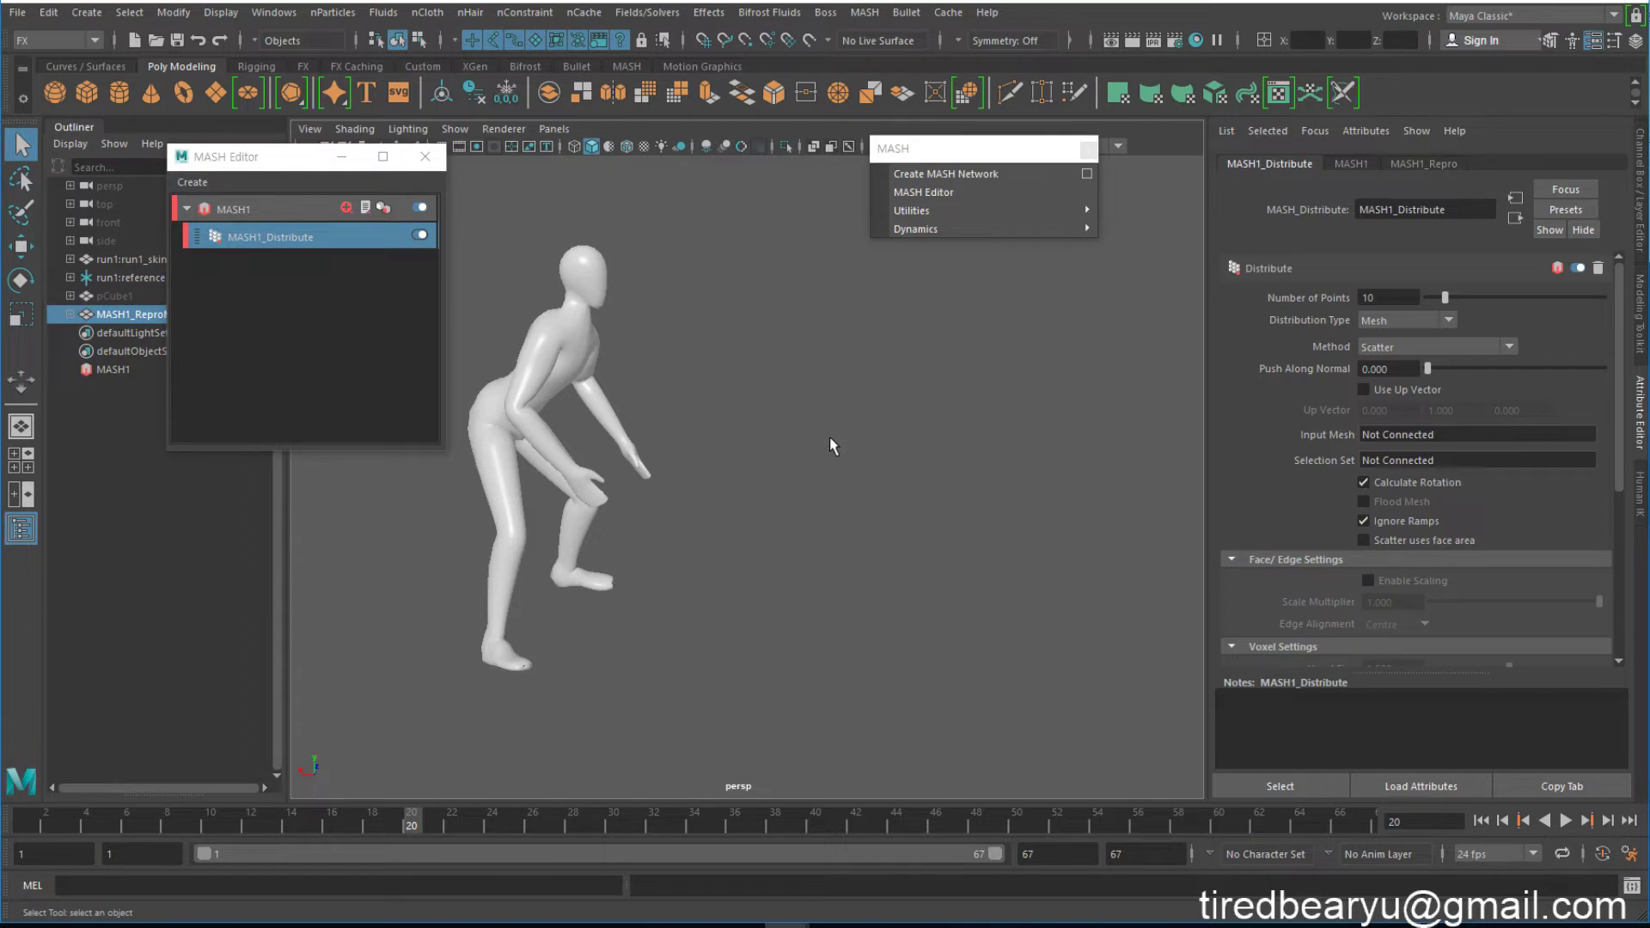
drag(257, 157, 303, 418)
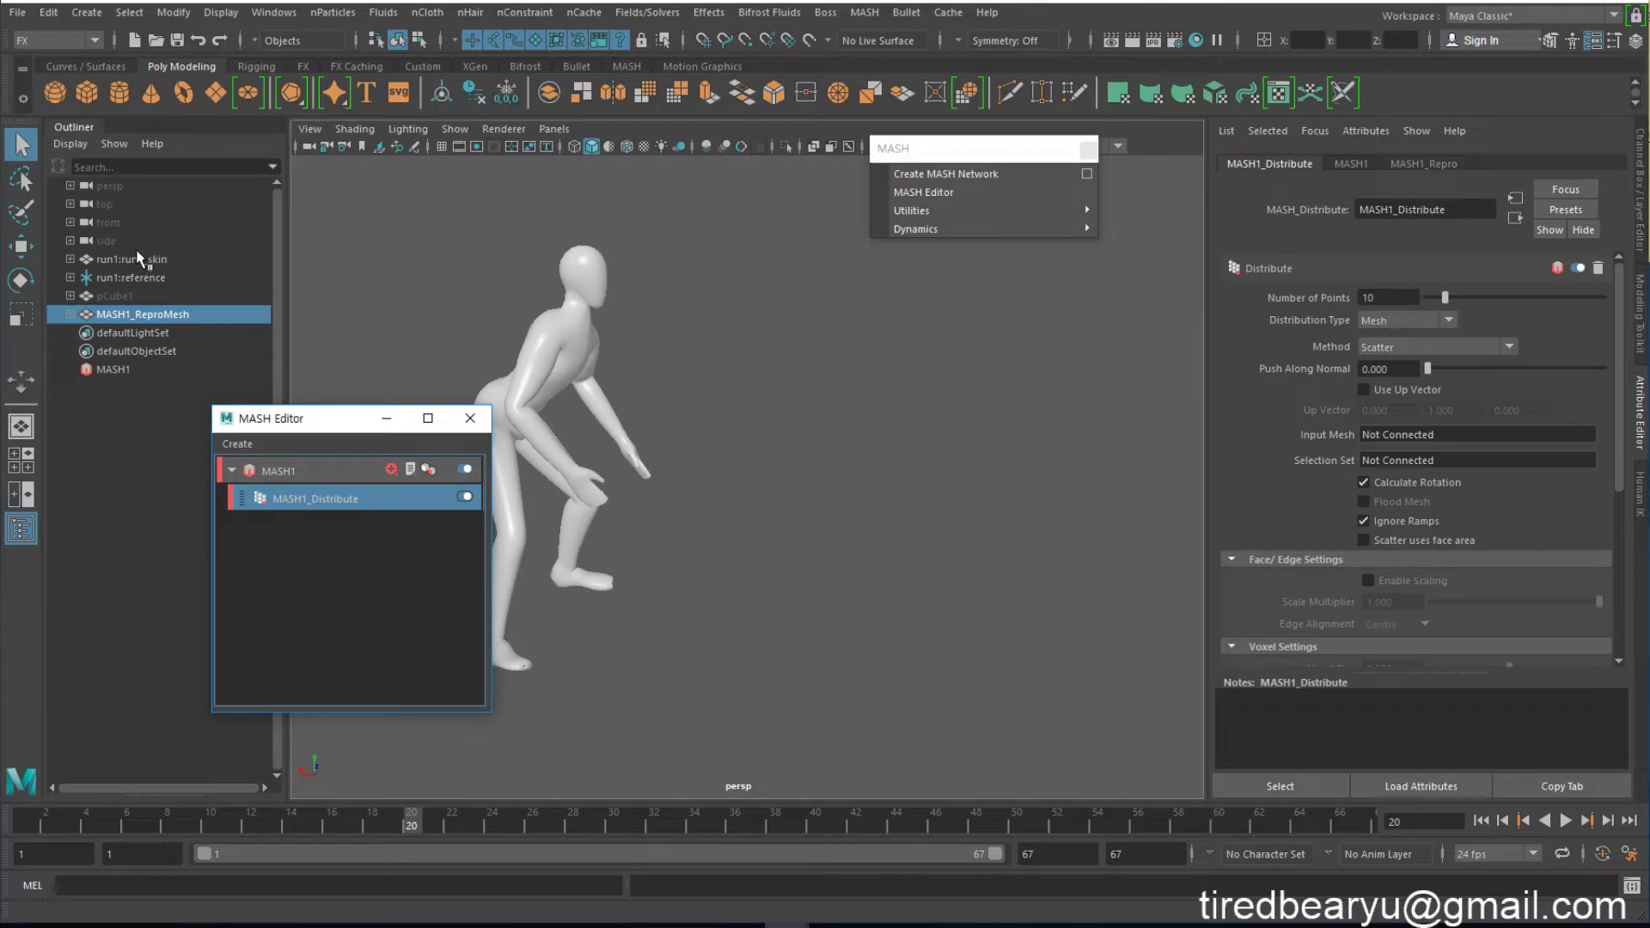
middle_drag(125, 258, 445, 282)
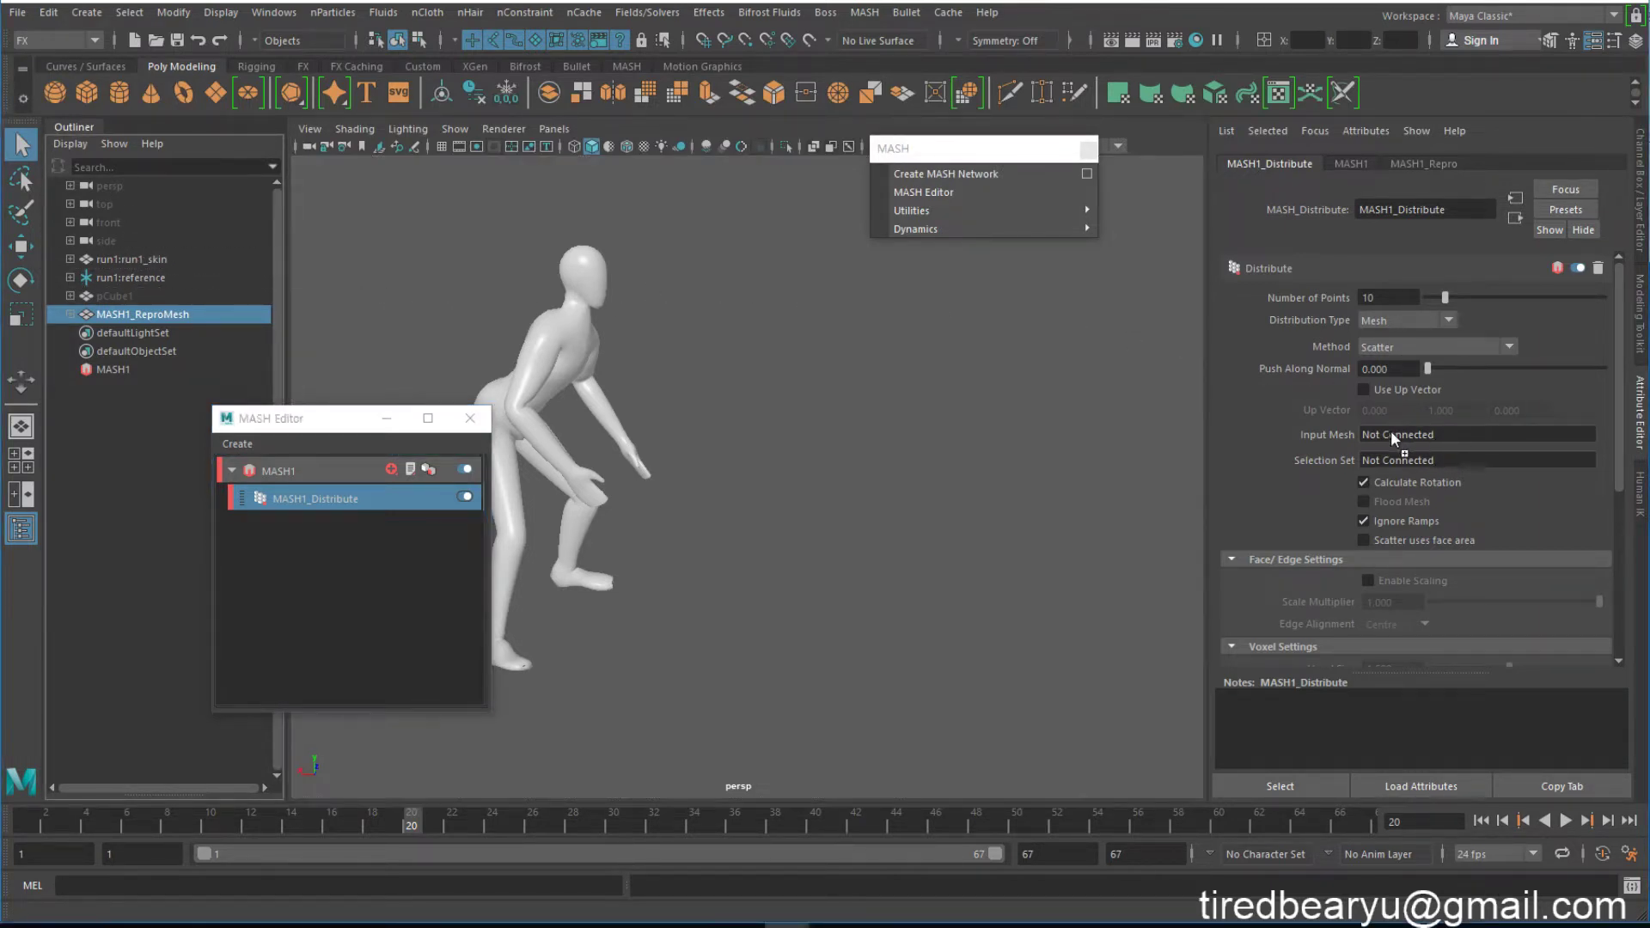
middle_drag(1403, 430, 1404, 429)
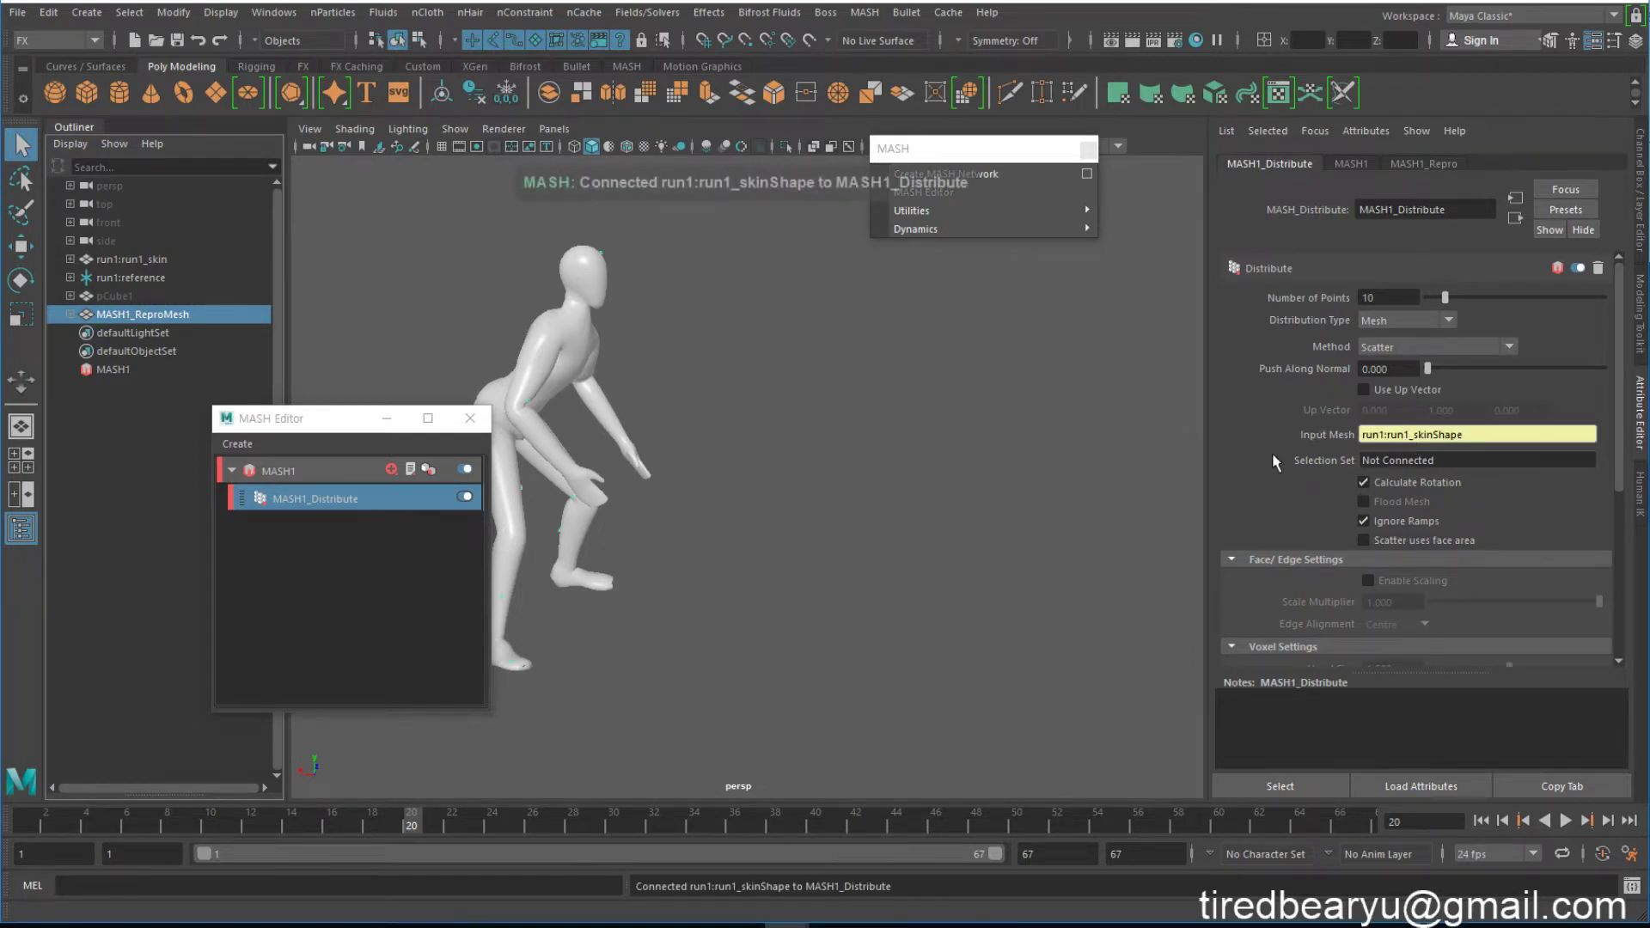
Step: Check the scattered points on the character and set the Distribute node's method to Voxel
alt+middle_drag(653, 404, 817, 368)
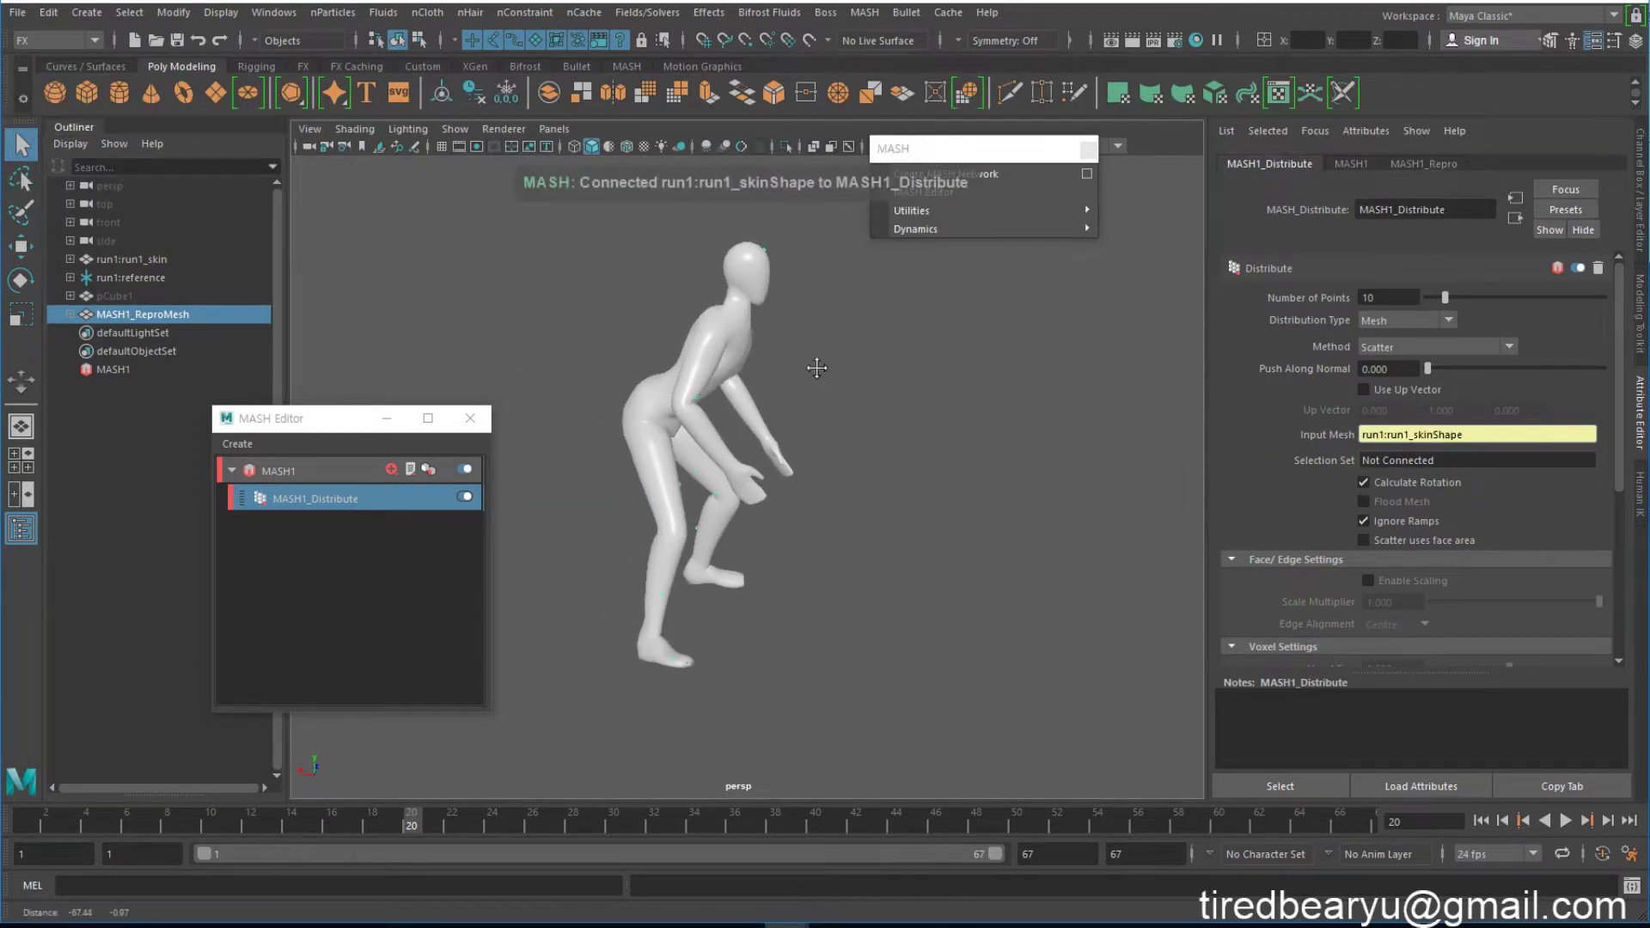
alt+drag(815, 368, 780, 354)
scroll(868, 369, up, 4)
alt+middle_drag(916, 378, 852, 395)
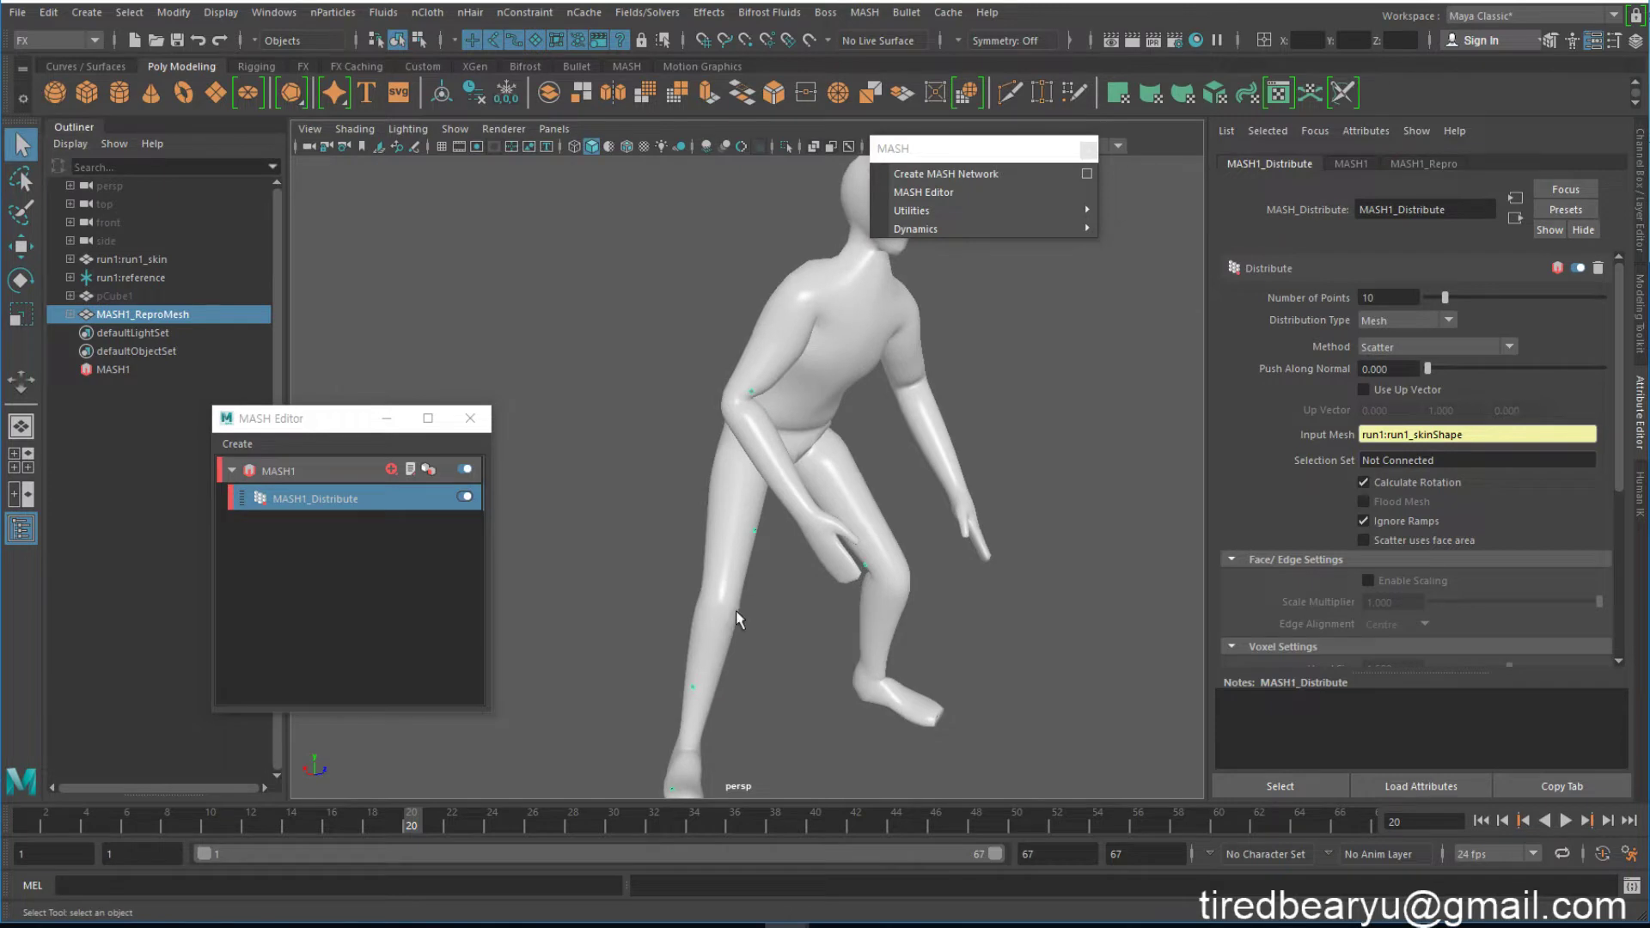
scroll(875, 518, down, 3)
alt+drag(875, 518, 850, 397)
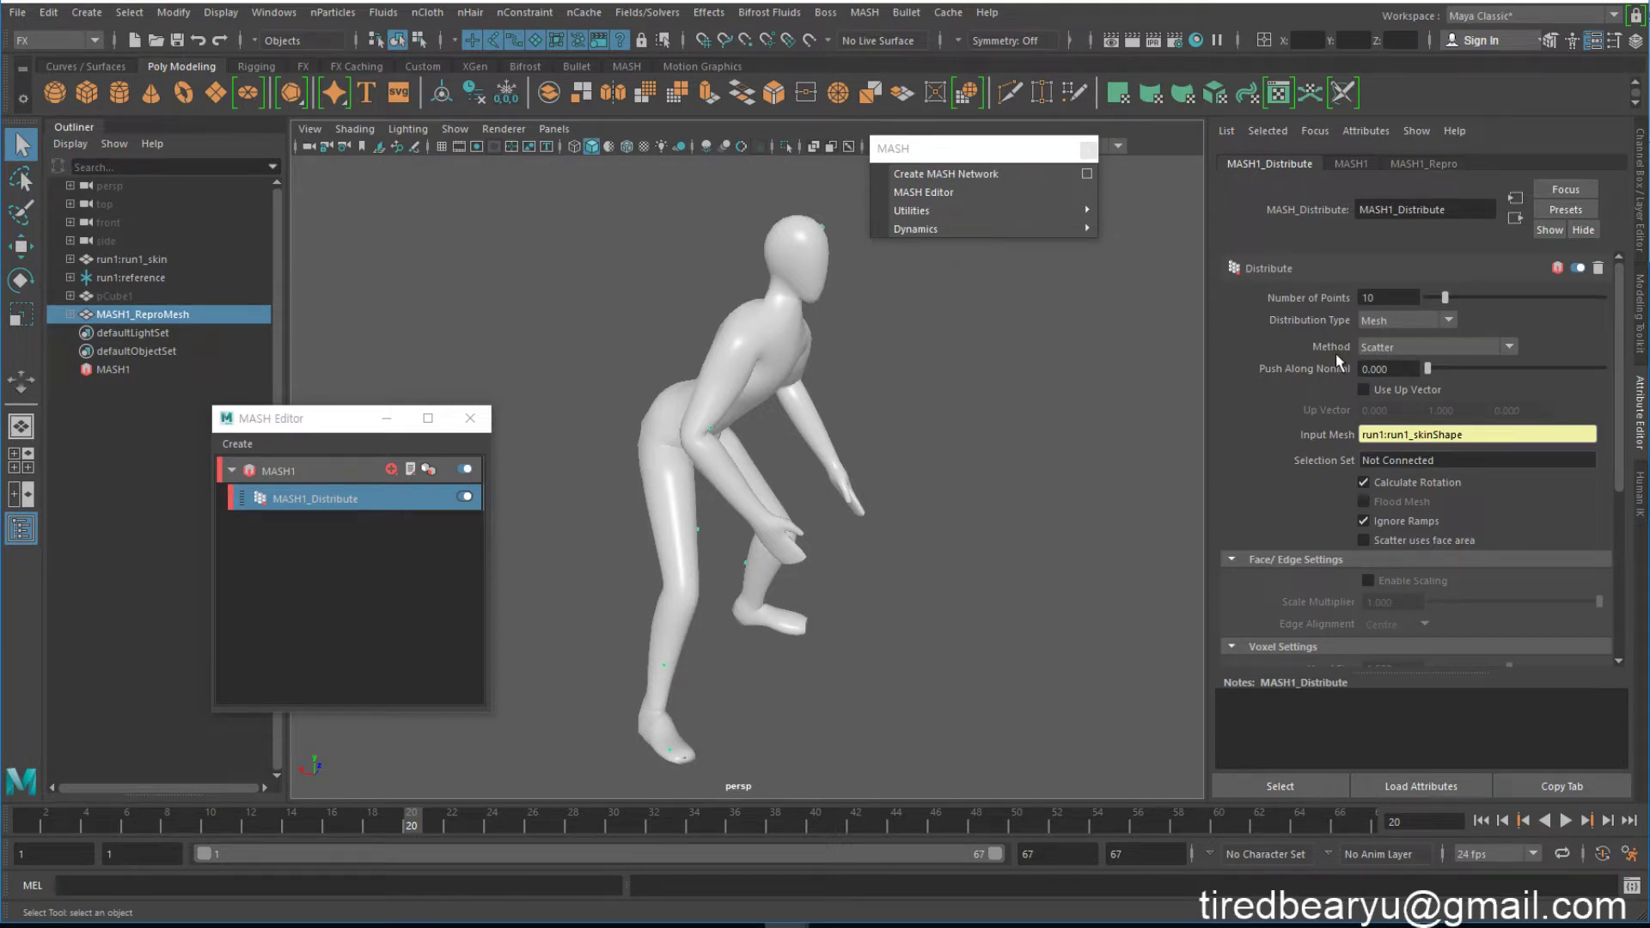
click(1408, 348)
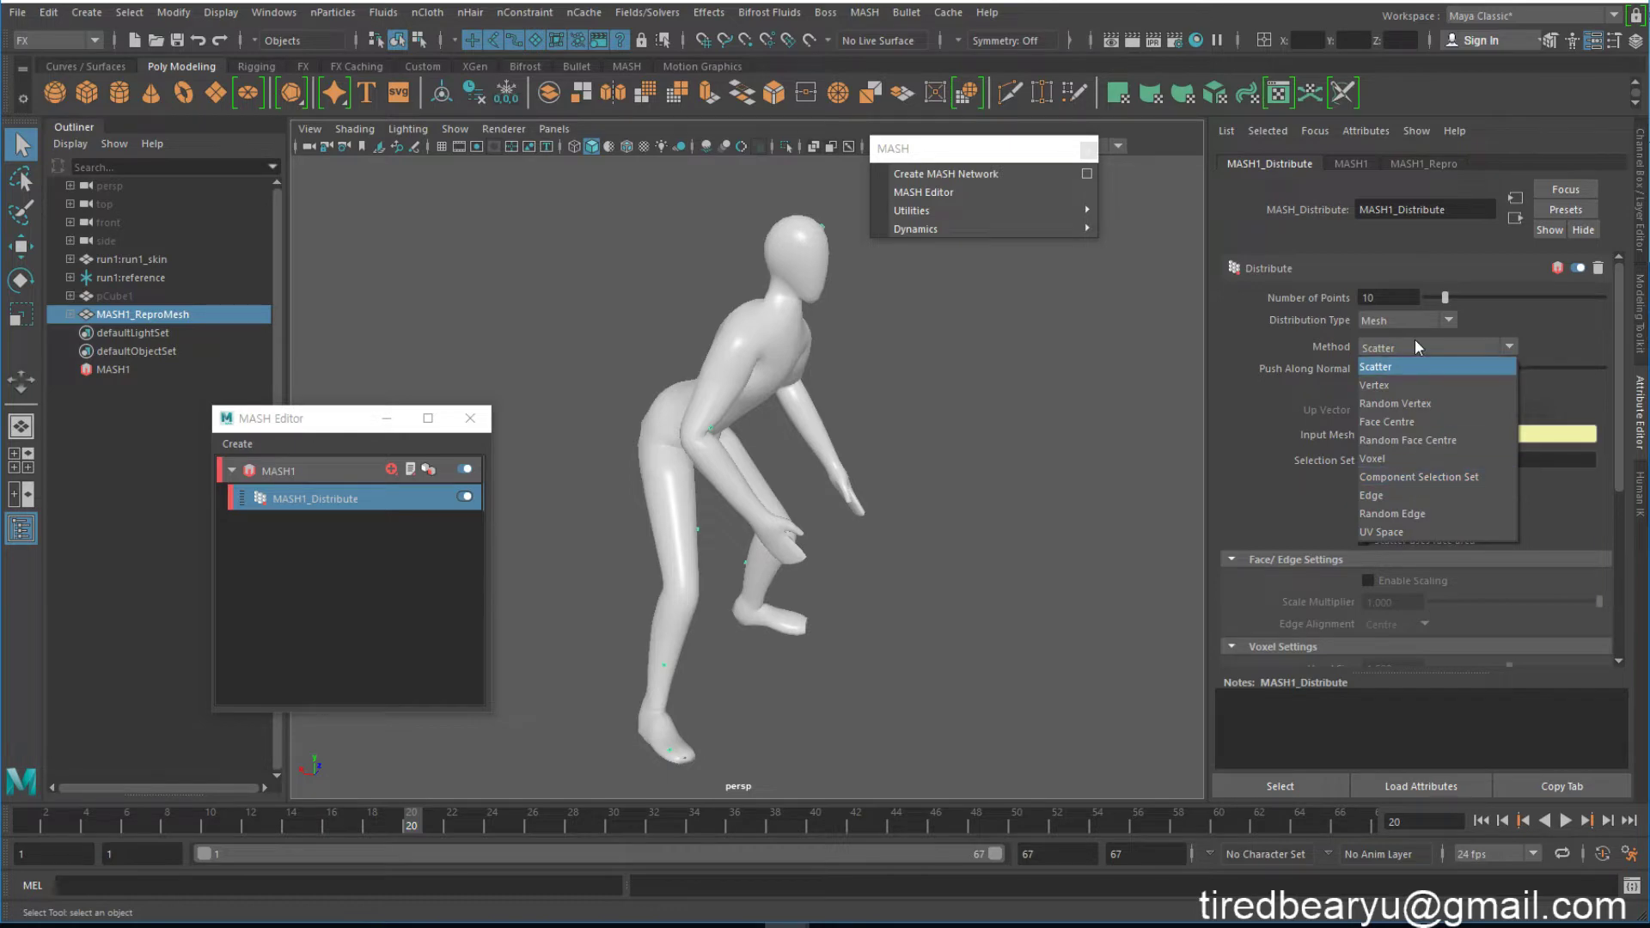
click(1391, 464)
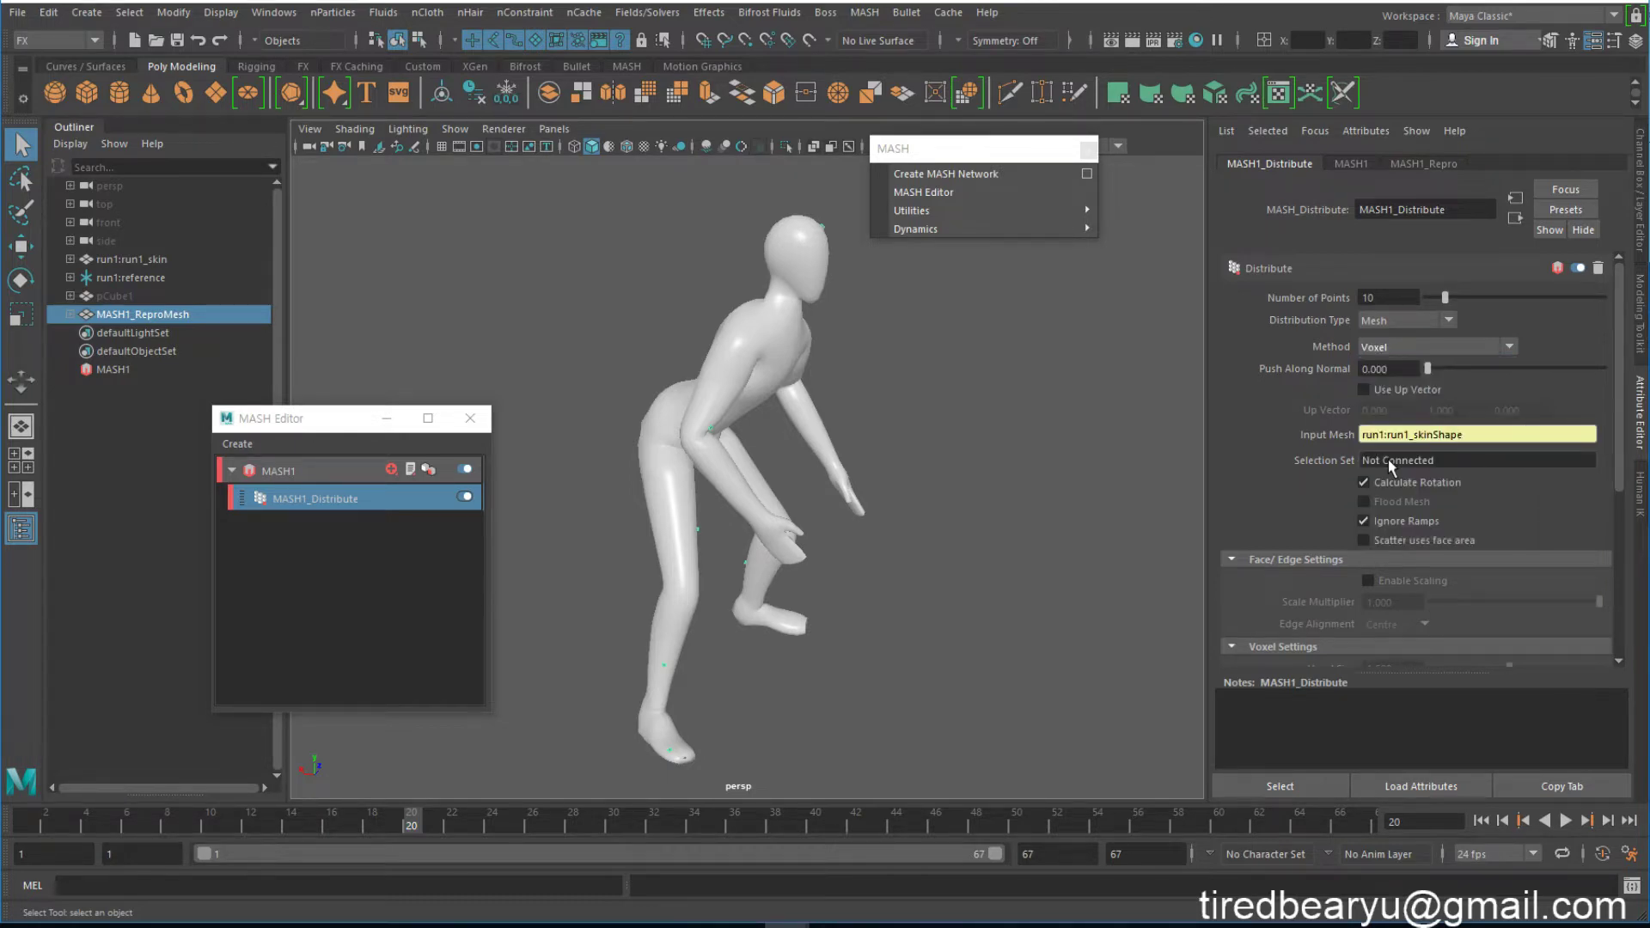
alt+drag(810, 356, 797, 317)
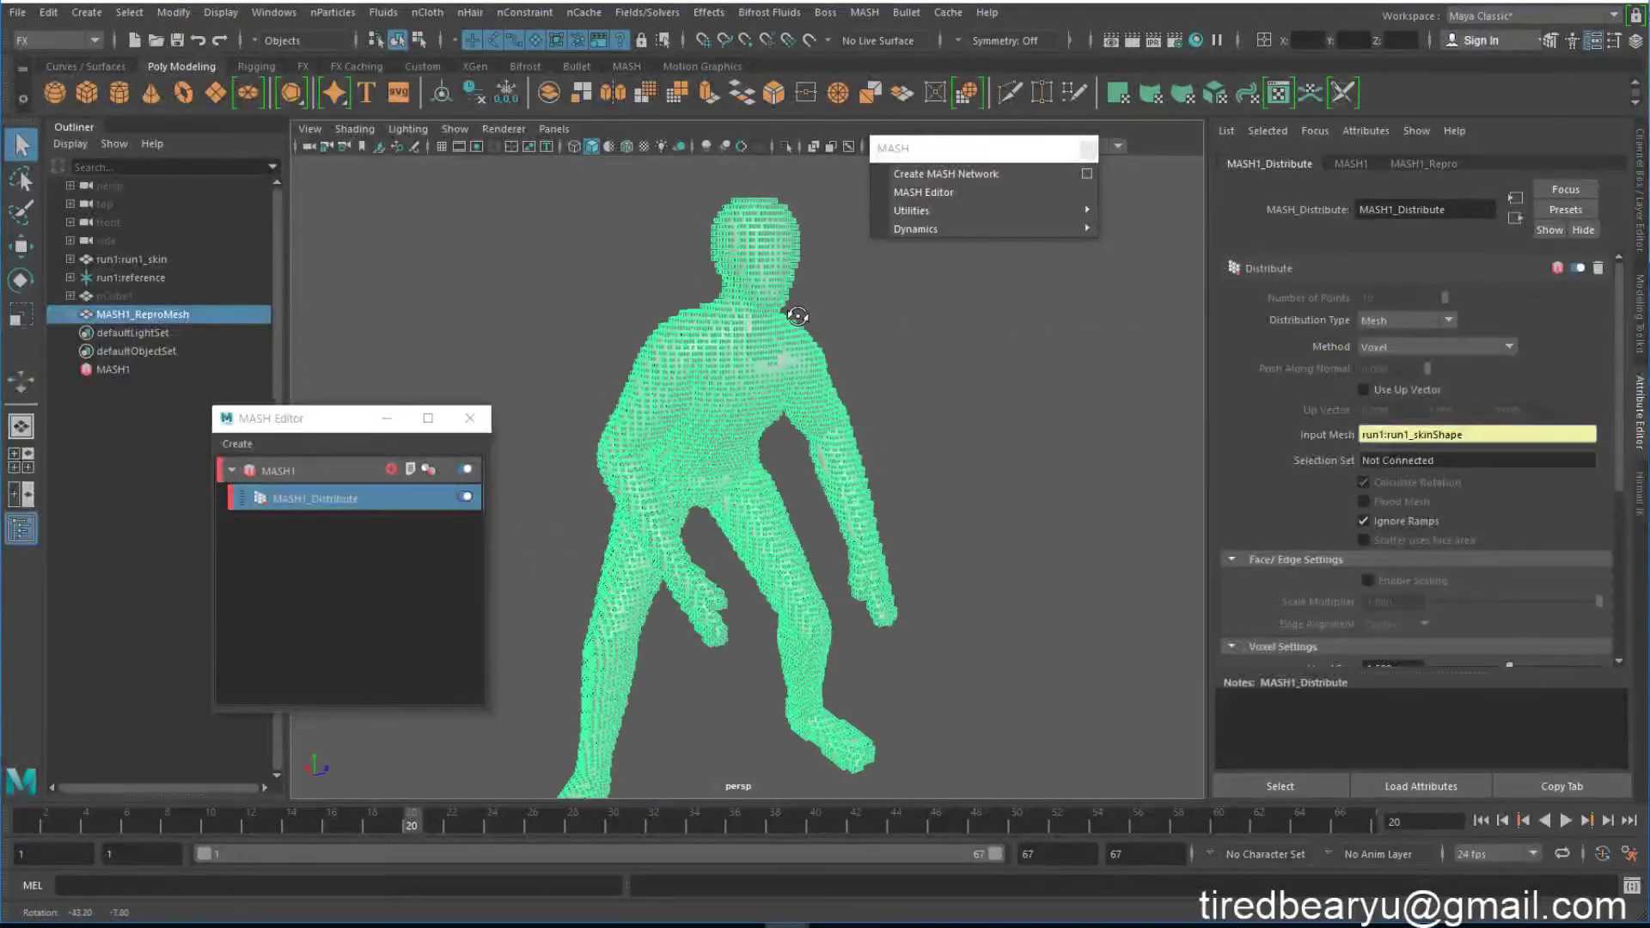
Step: Hide the run1:run1_skin character mesh, leaving the MASH cubes displayed
click(130, 260)
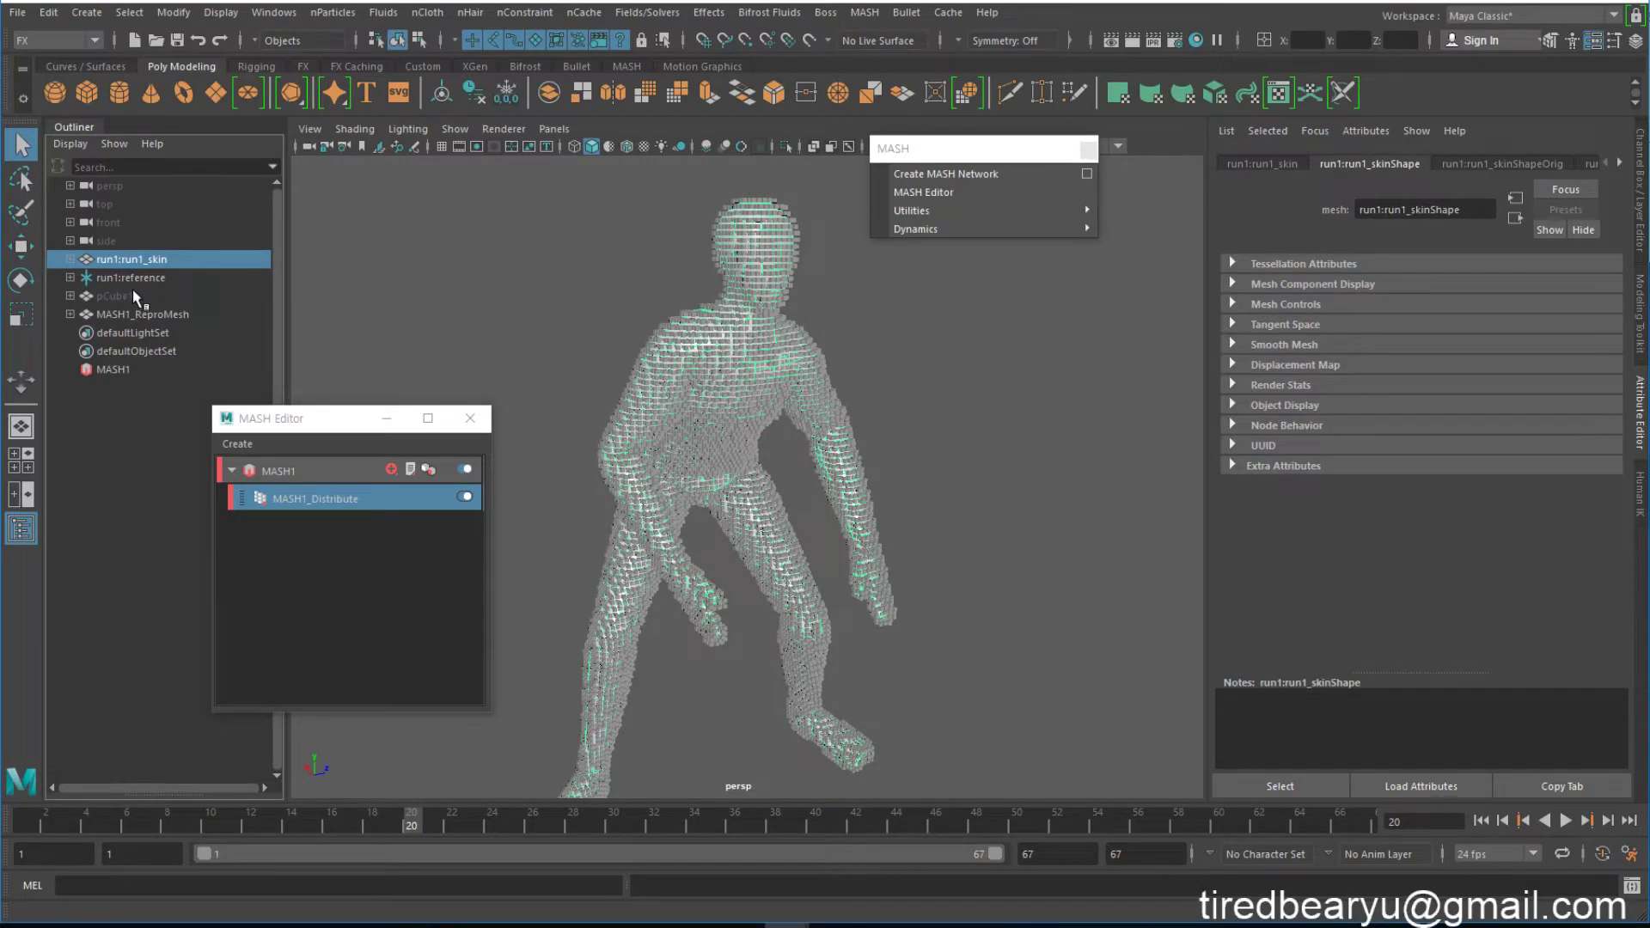
key(ctrl+h)
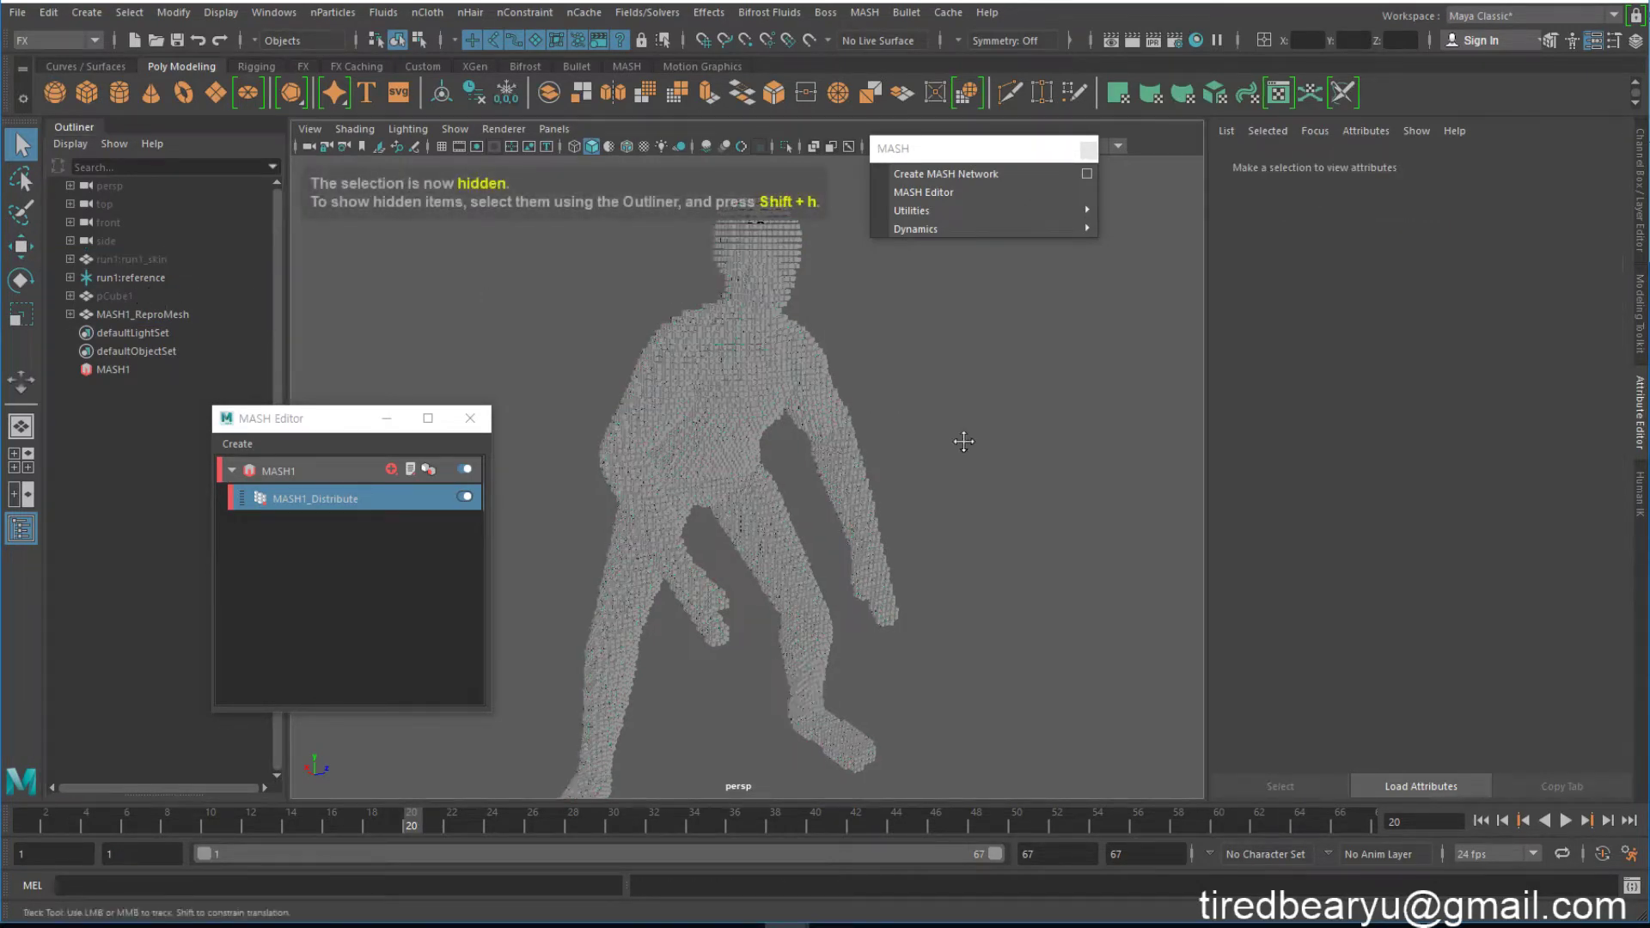
mouse_move(962, 438)
alt+mouse_down()
mouse_move(937, 429)
mouse_move(967, 410)
alt+mouse_up()
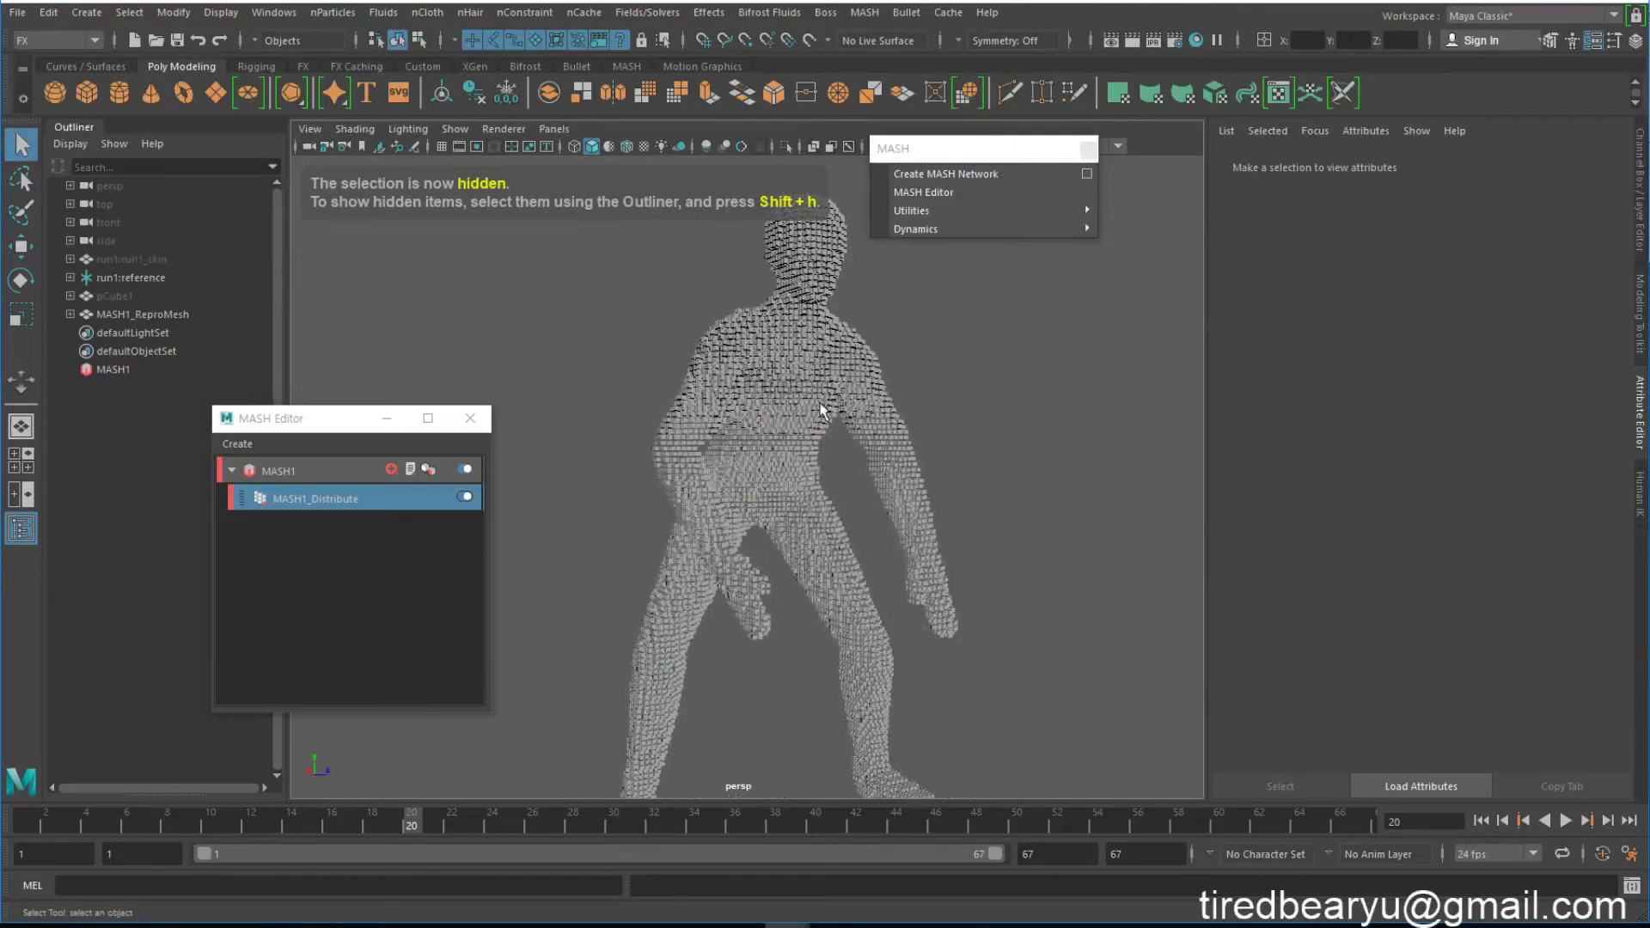
Step: Select the cube figure's repro mesh, show the Distribute attributes, and set the Voxel Mode to Fill Only
click(819, 410)
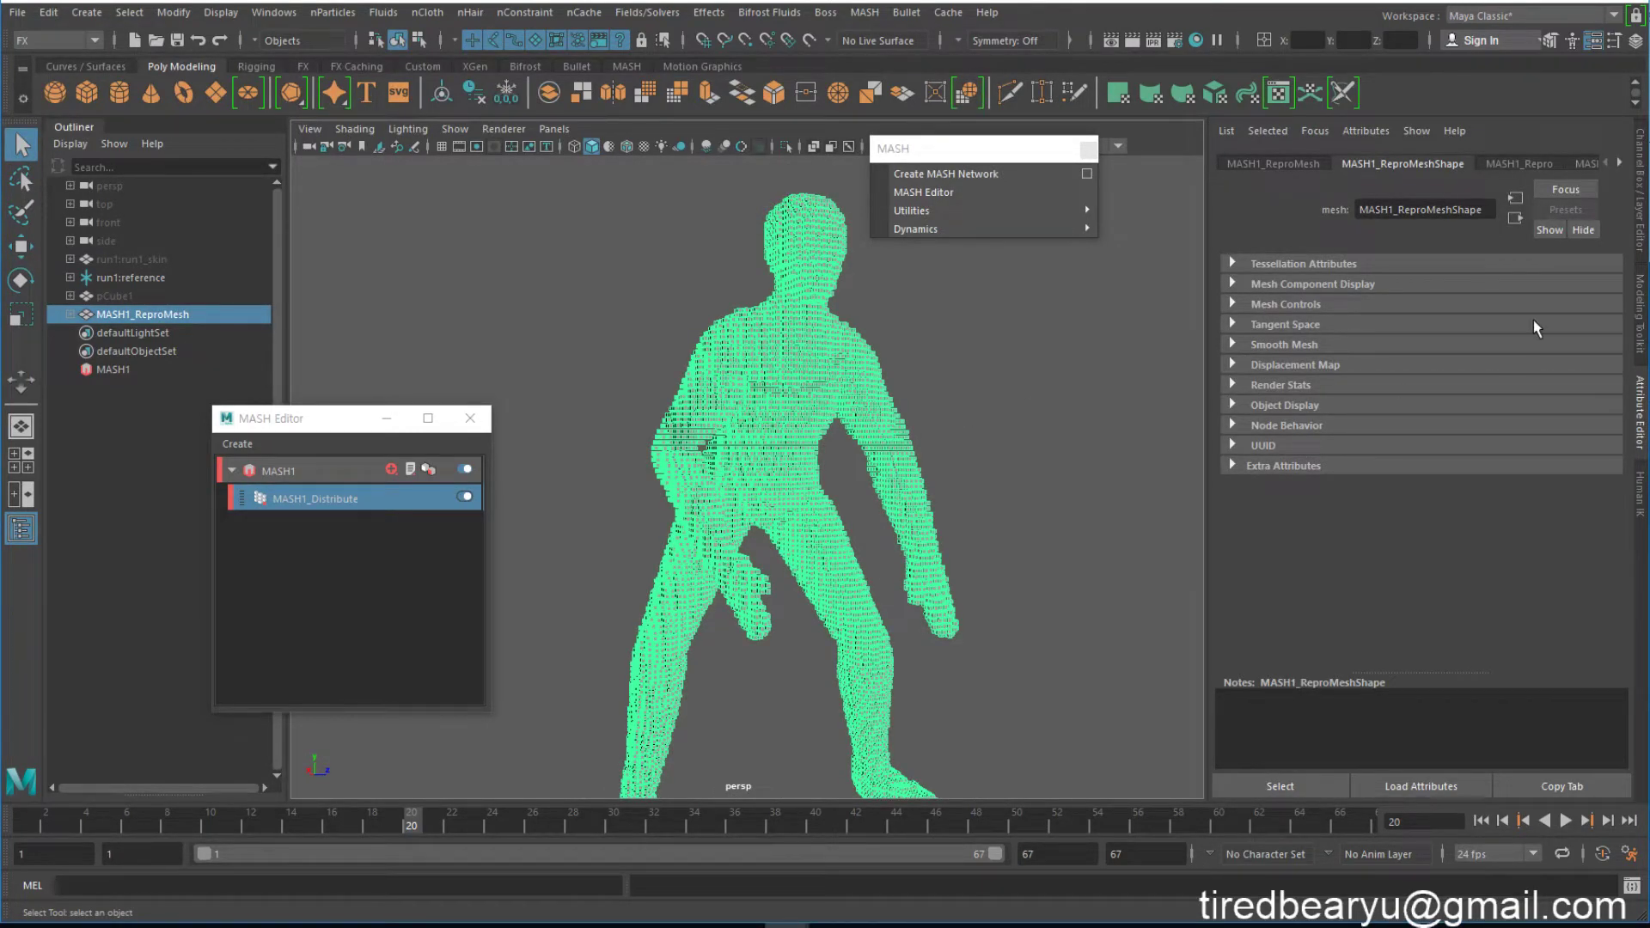
click(293, 497)
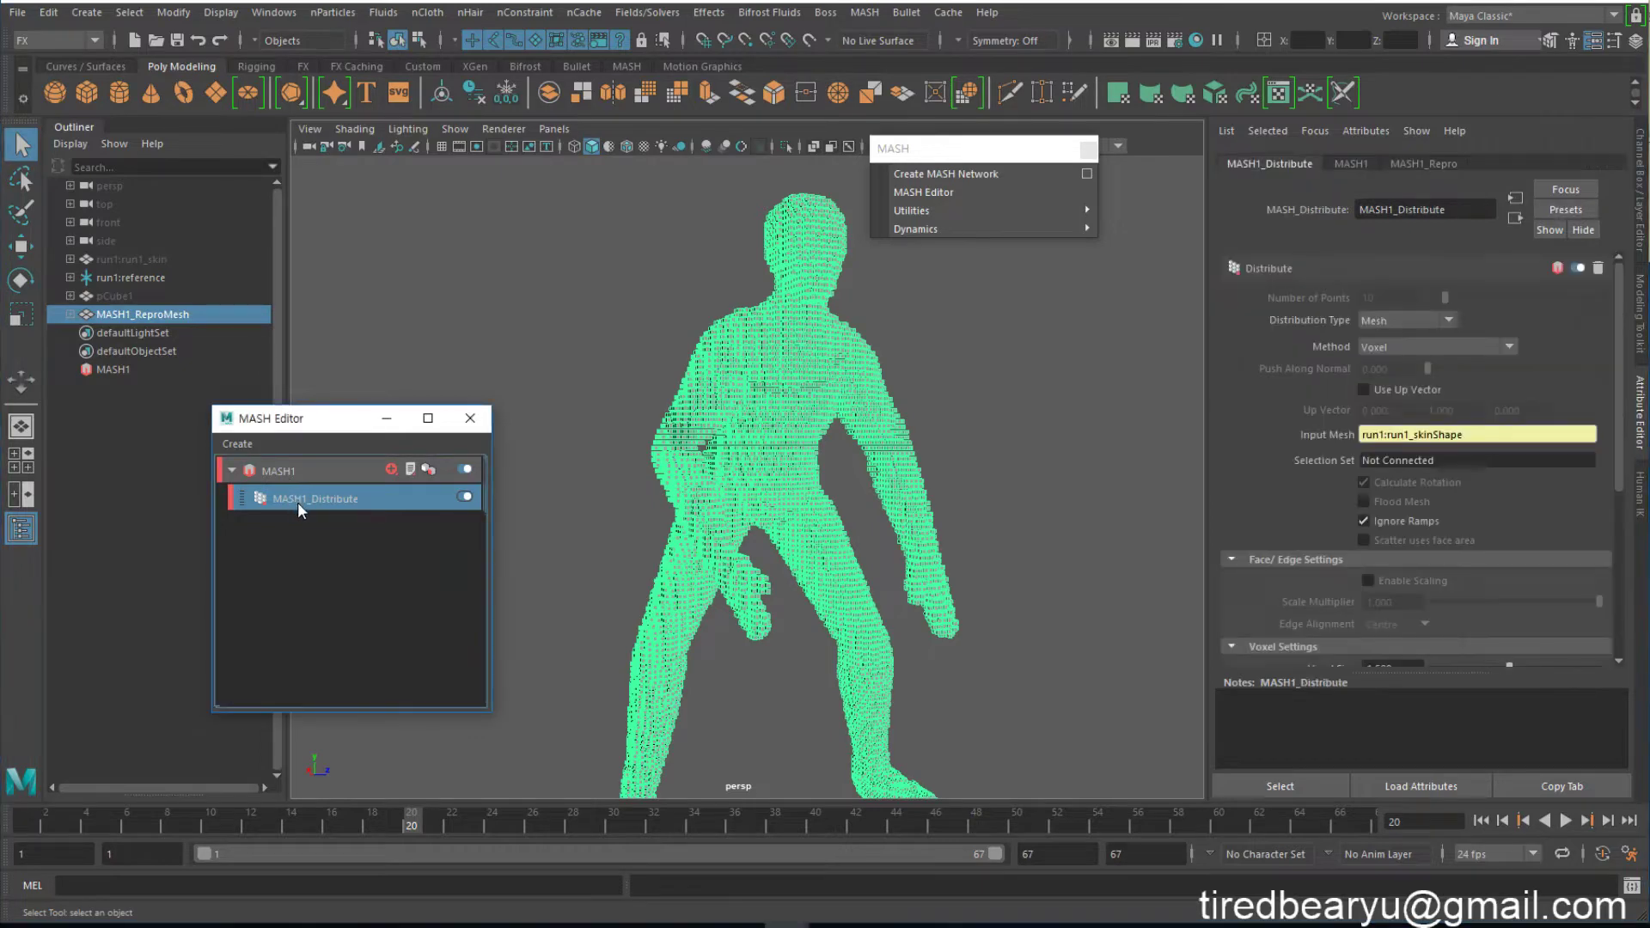
scroll(1403, 477, up, 3)
scroll(1362, 419, down, 3)
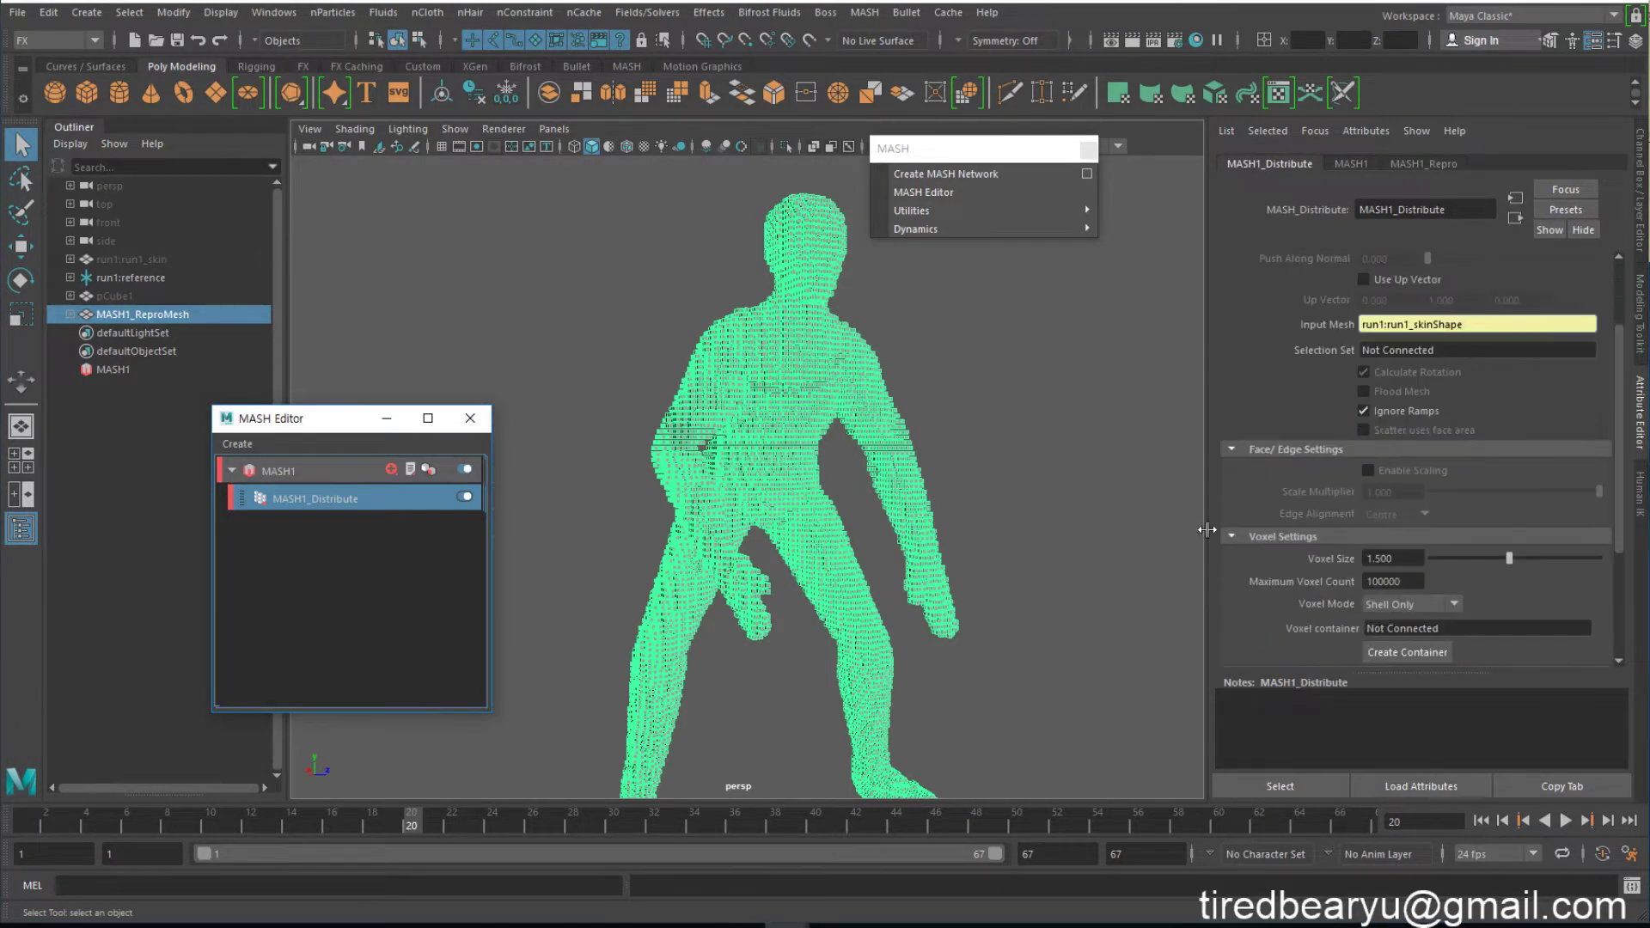
scroll(1294, 554, down, 1)
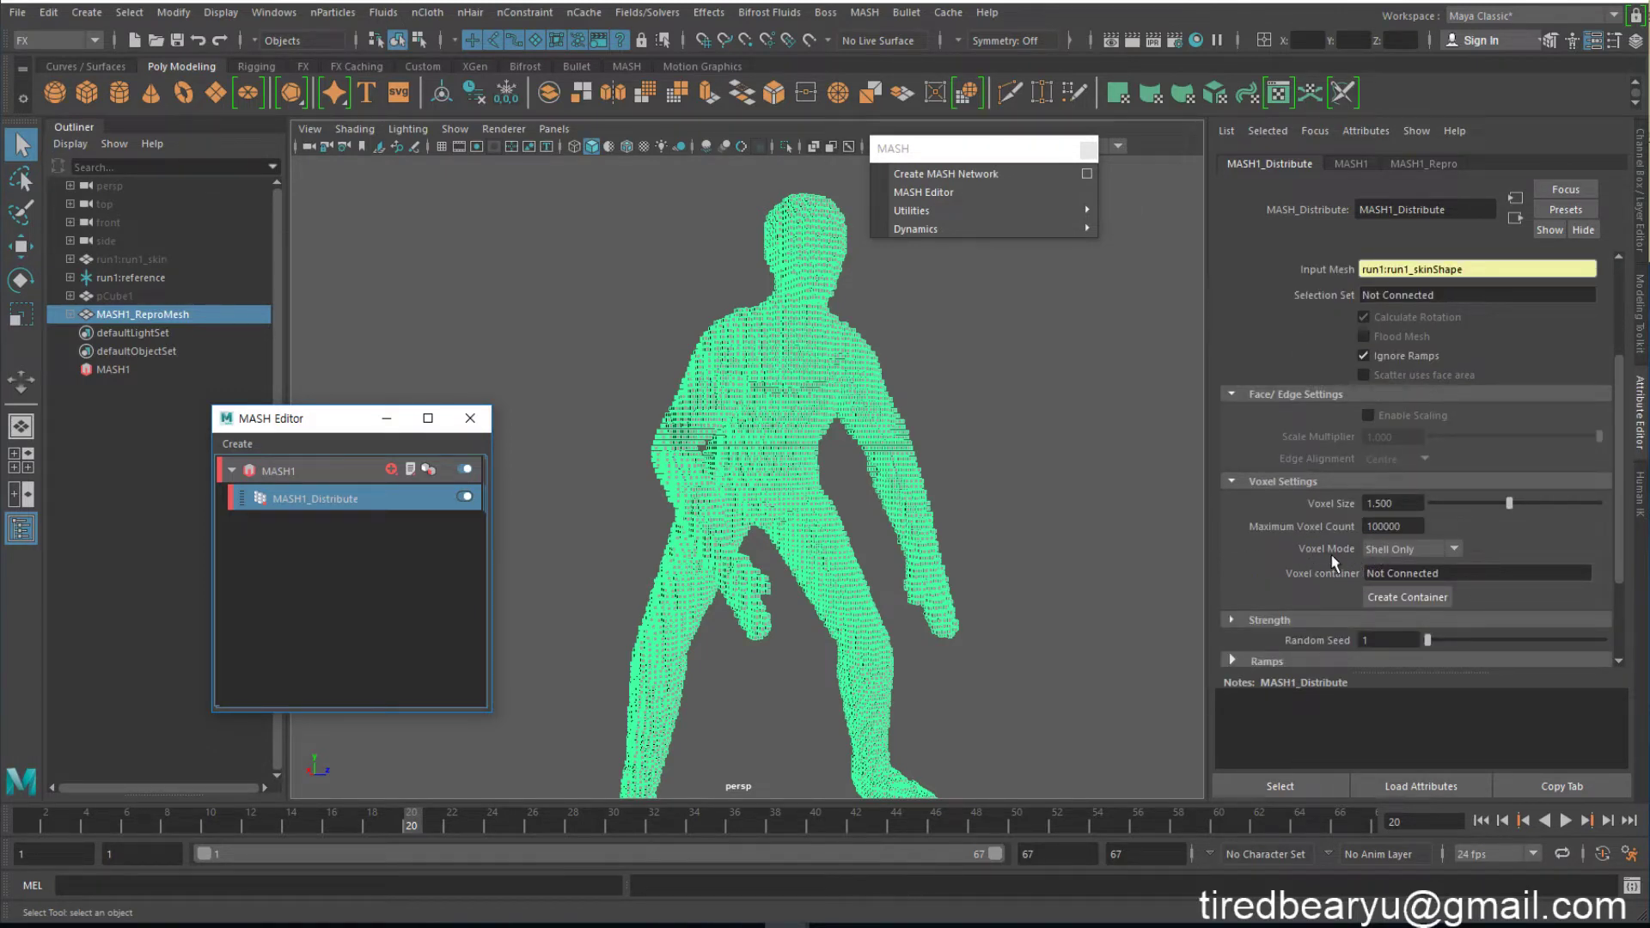
click(1409, 550)
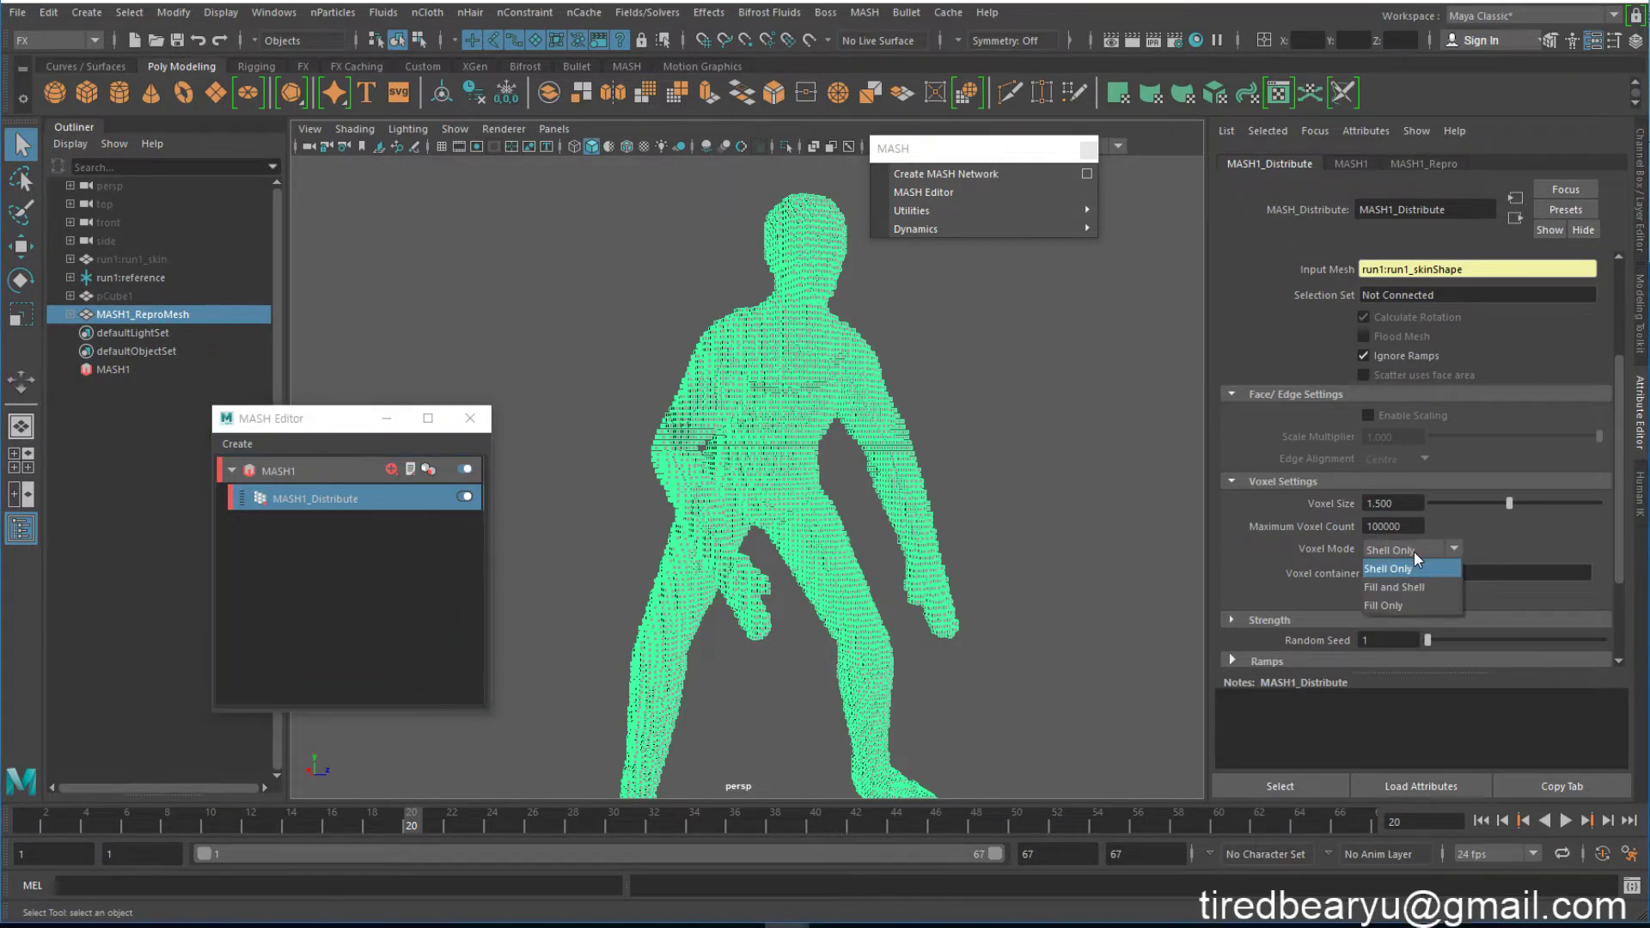
click(1399, 606)
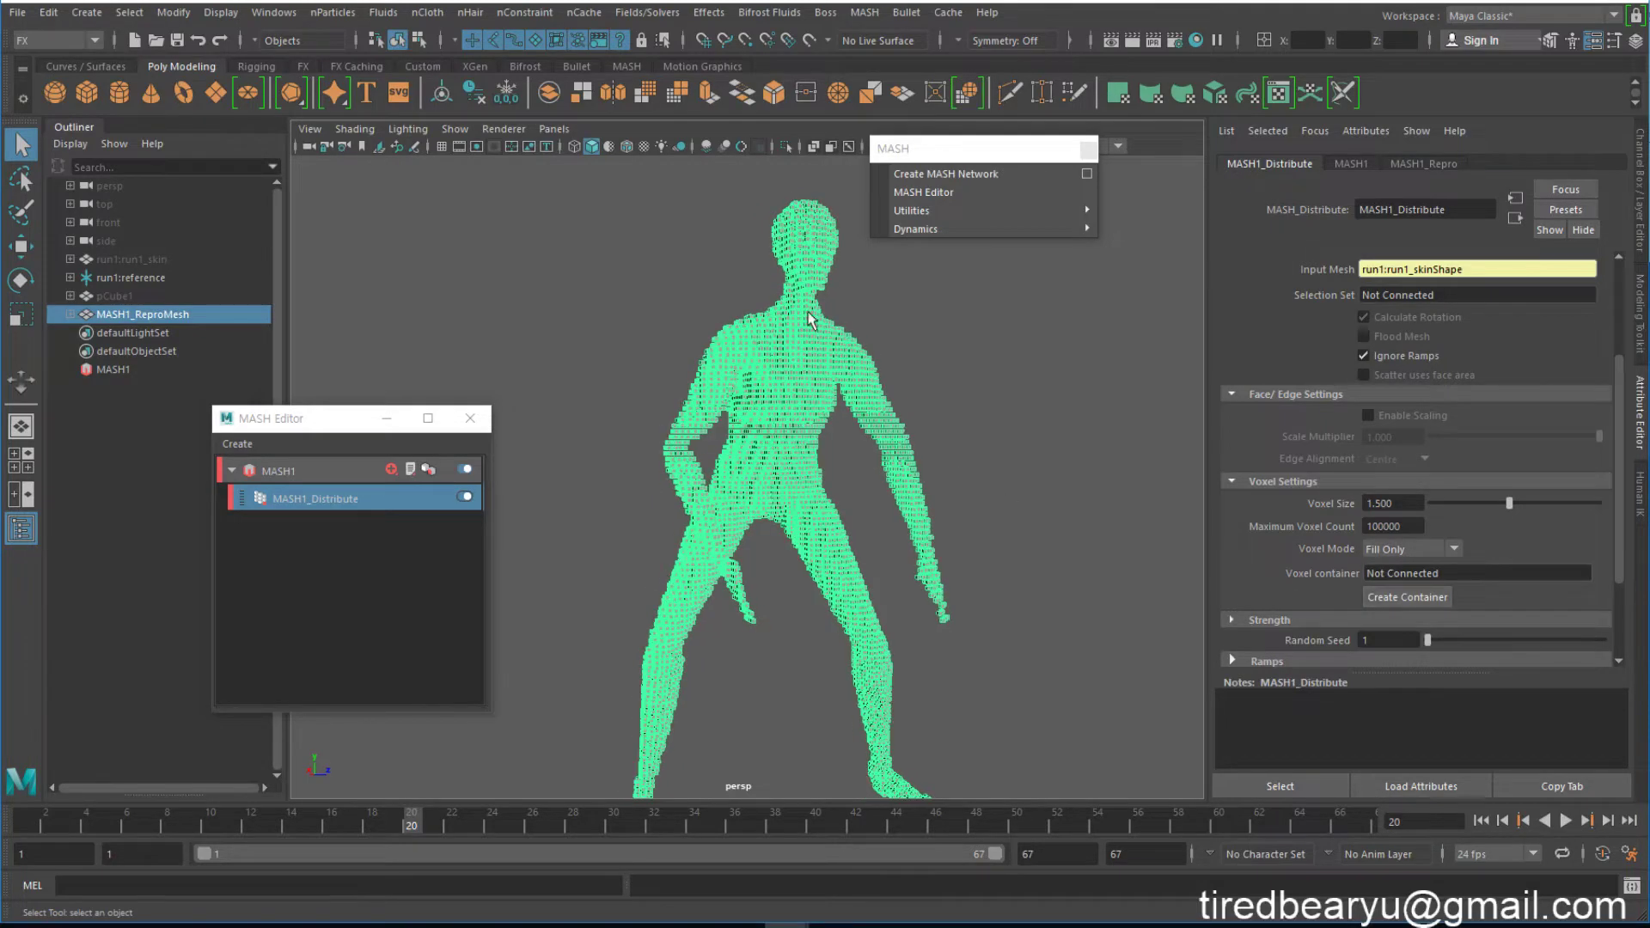
Step: Inspect the filled cube figure and set the Distribute node's Voxel Size to 3.000
alt+drag(803, 478, 831, 419)
click(984, 464)
click(863, 422)
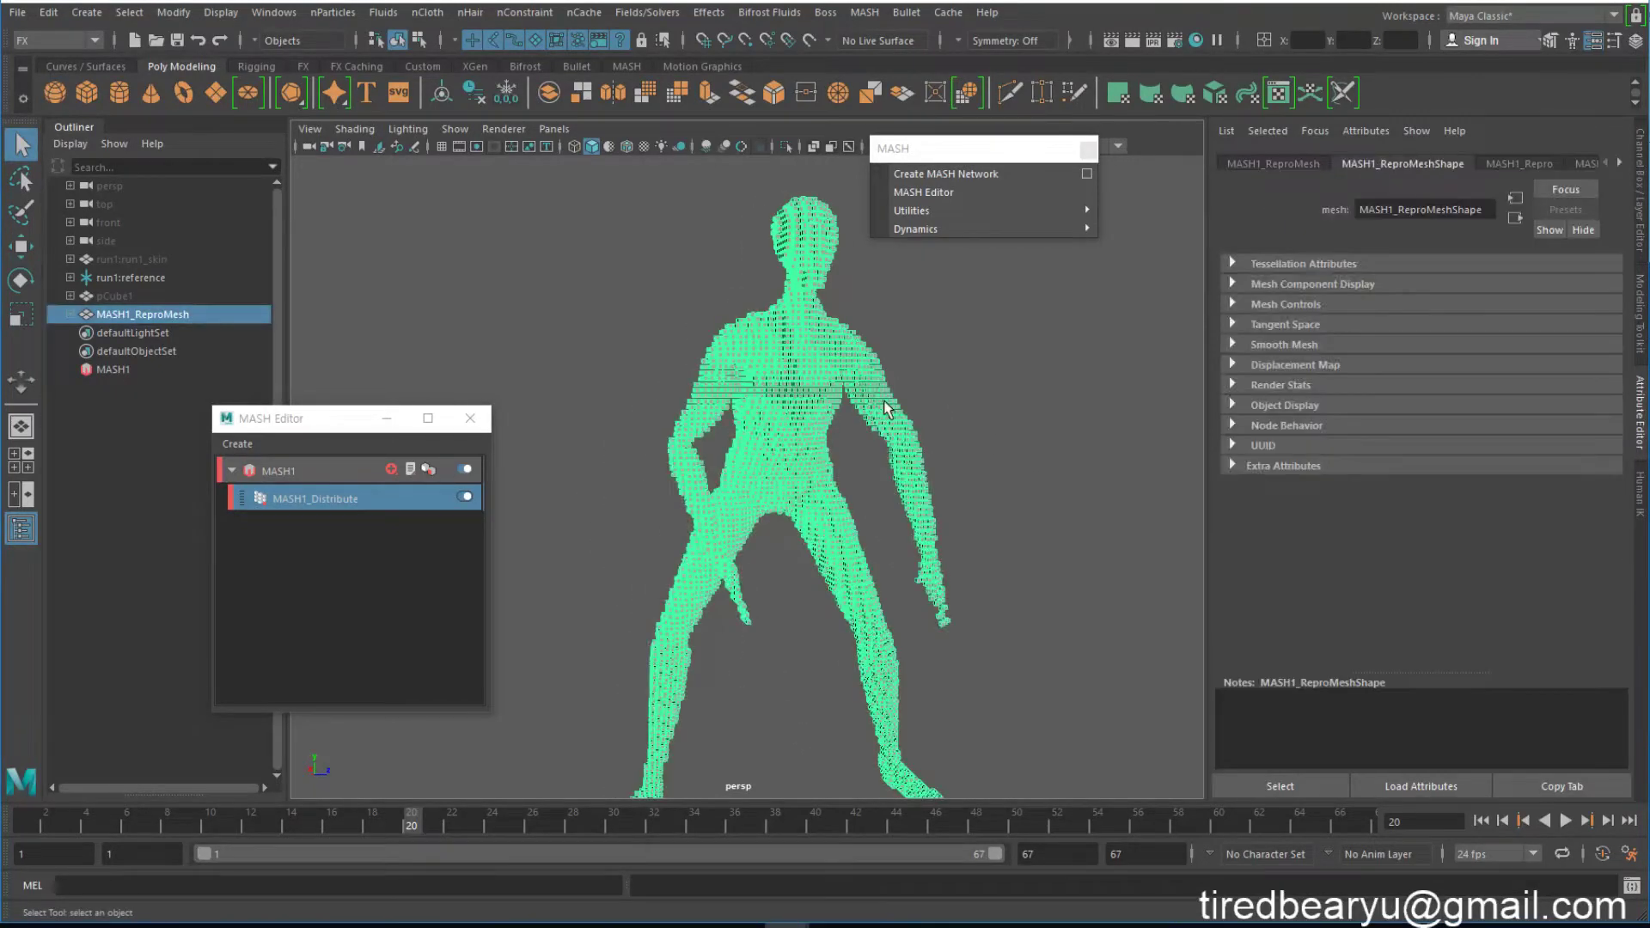
click(968, 404)
click(831, 334)
click(379, 495)
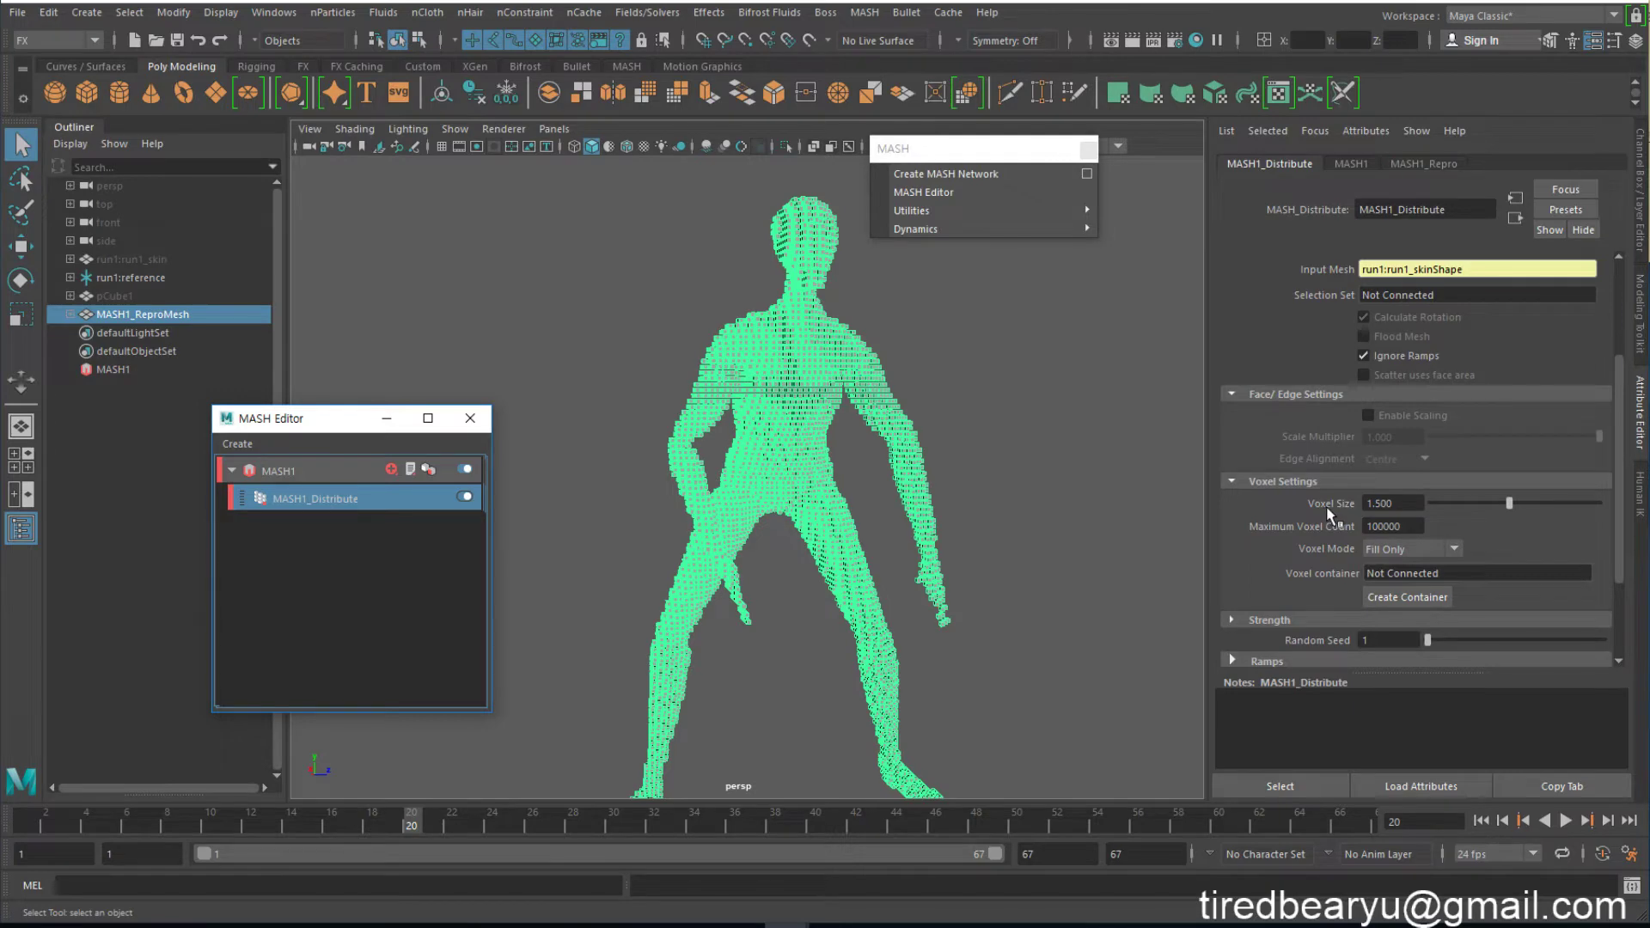
scroll(936, 453, up, 5)
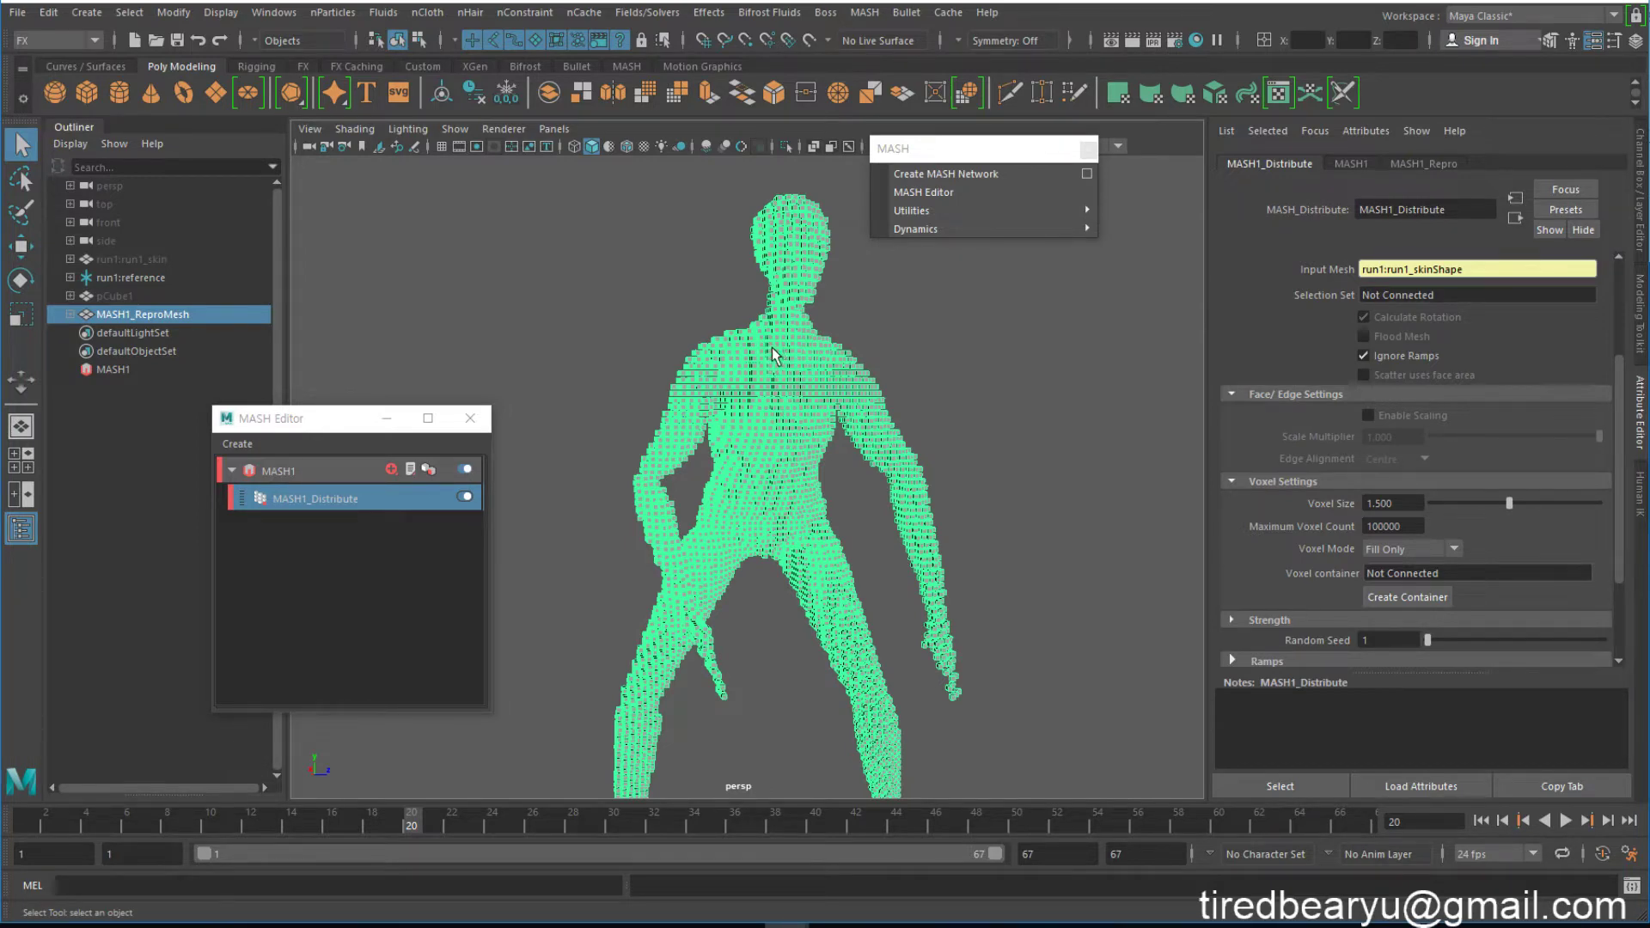
alt+drag(794, 388, 765, 352)
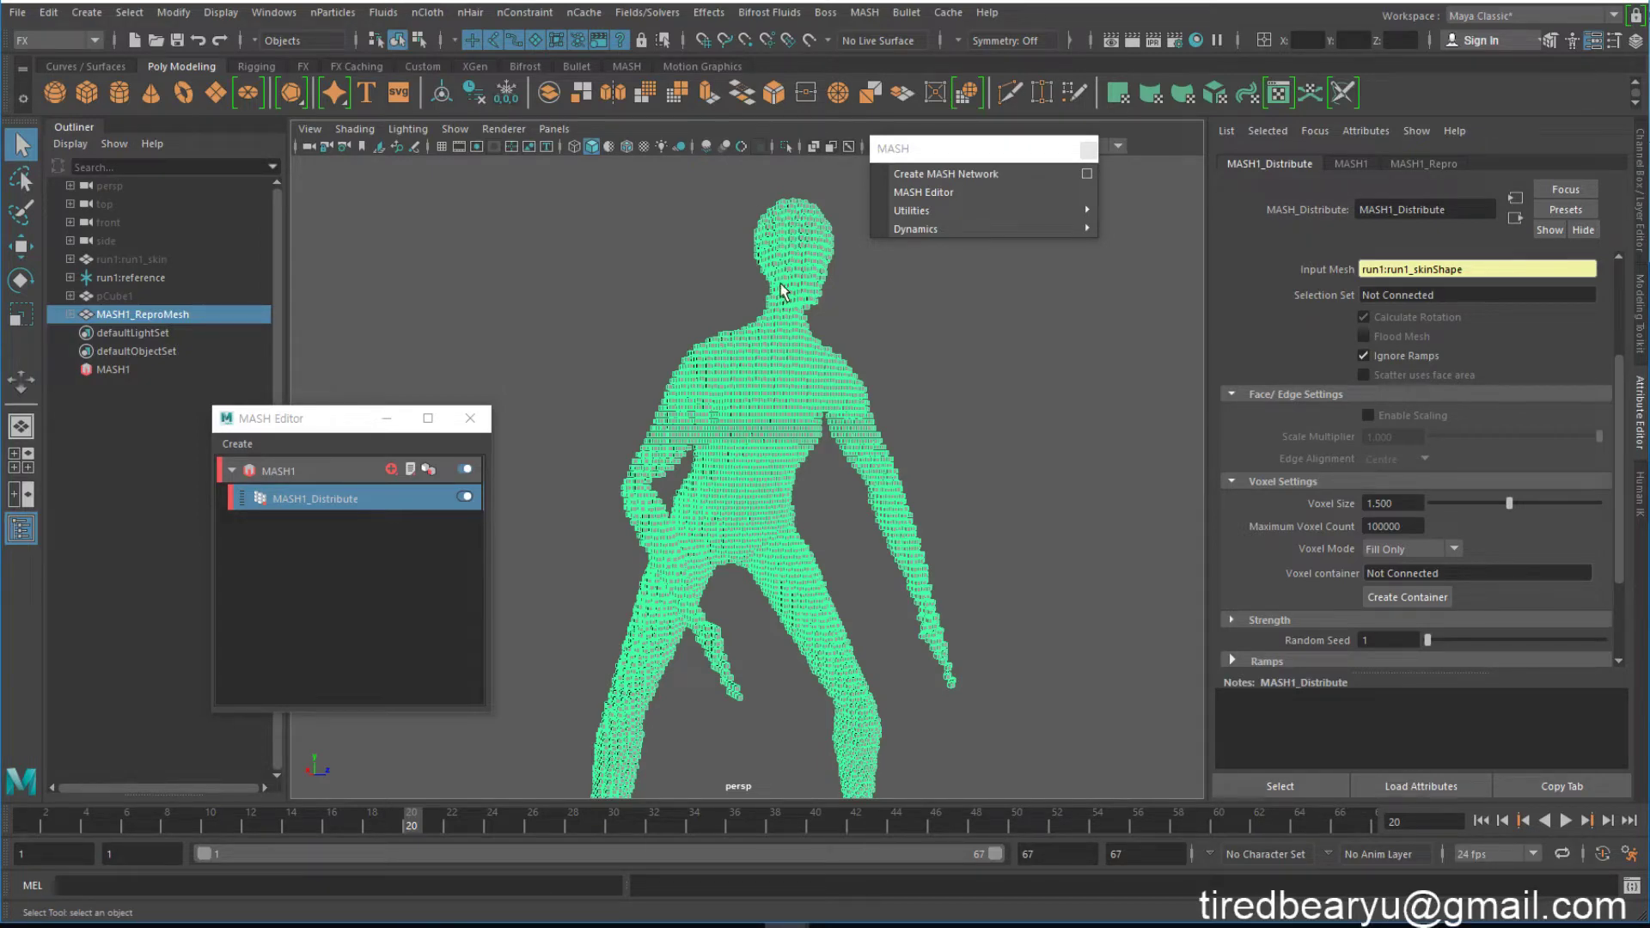
drag(1553, 504, 1601, 503)
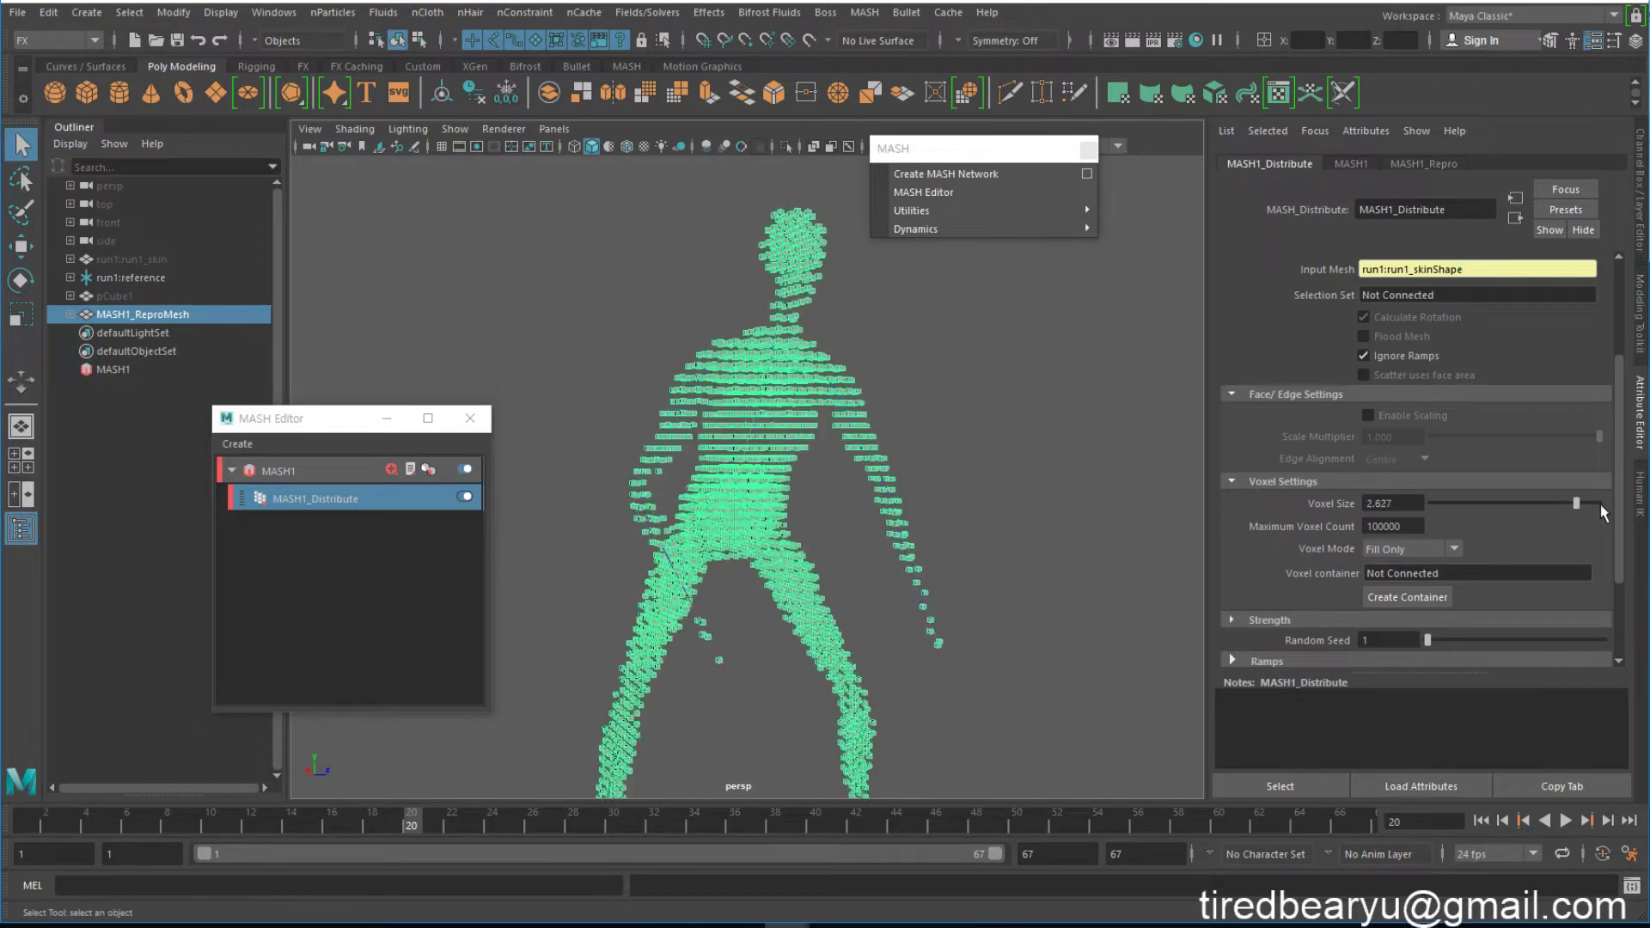
Step: Select the hidden source cube pCube1 and scale it up uniformly until the figure's cubes nearly fill their gaps
alt+drag(1070, 502, 1008, 493)
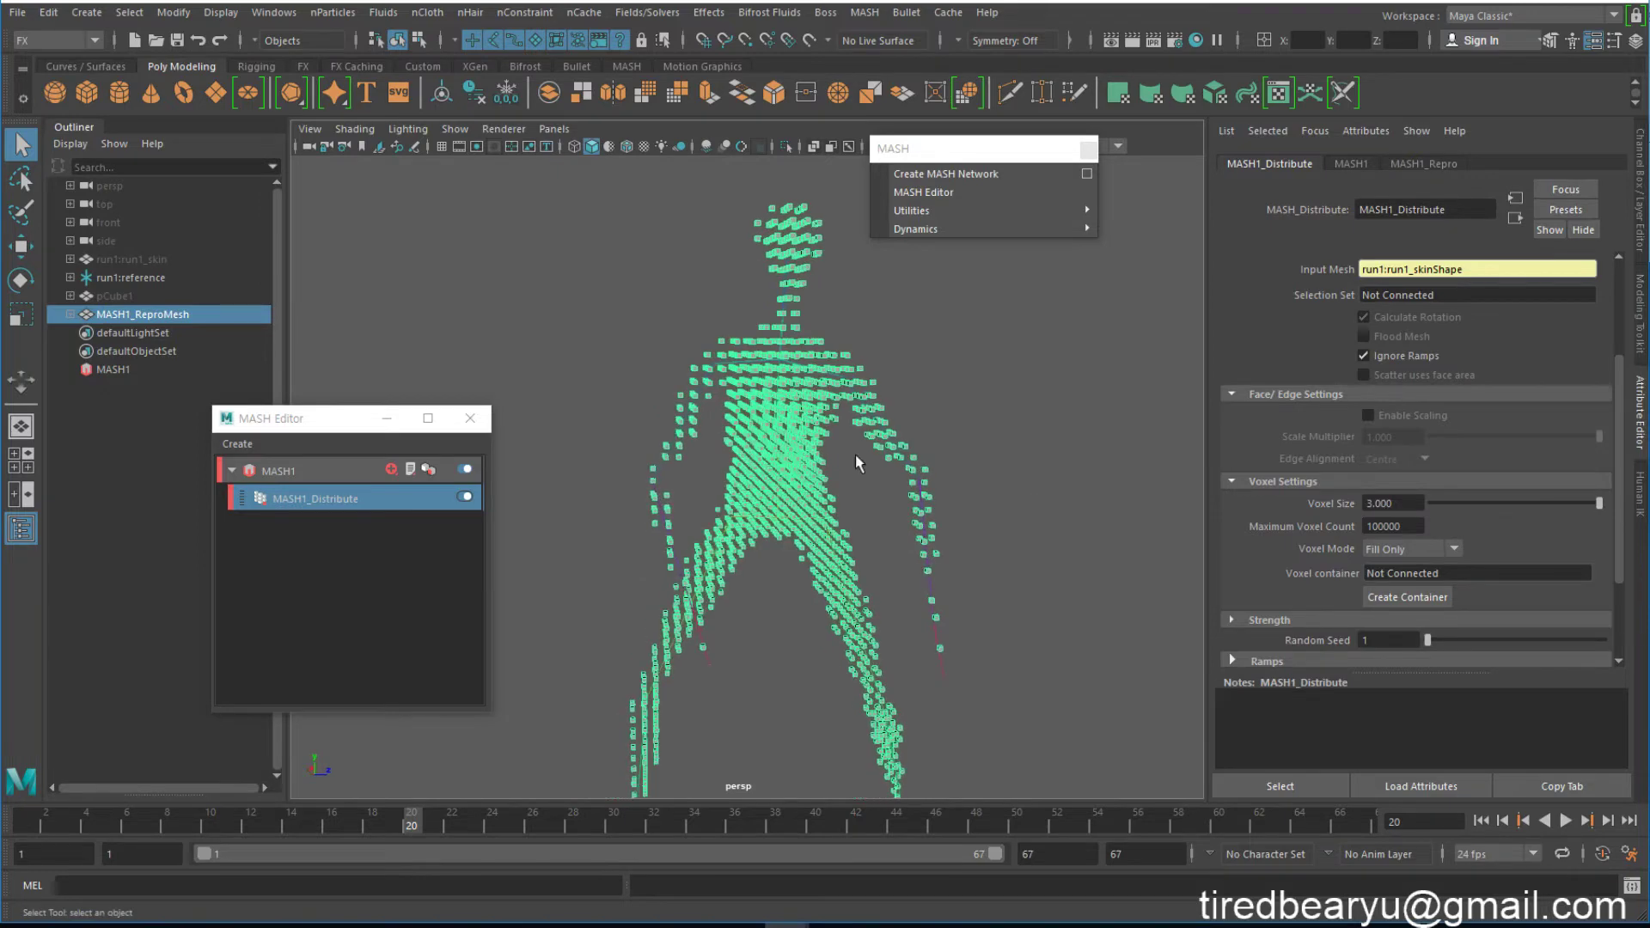
alt+drag(844, 462, 750, 364)
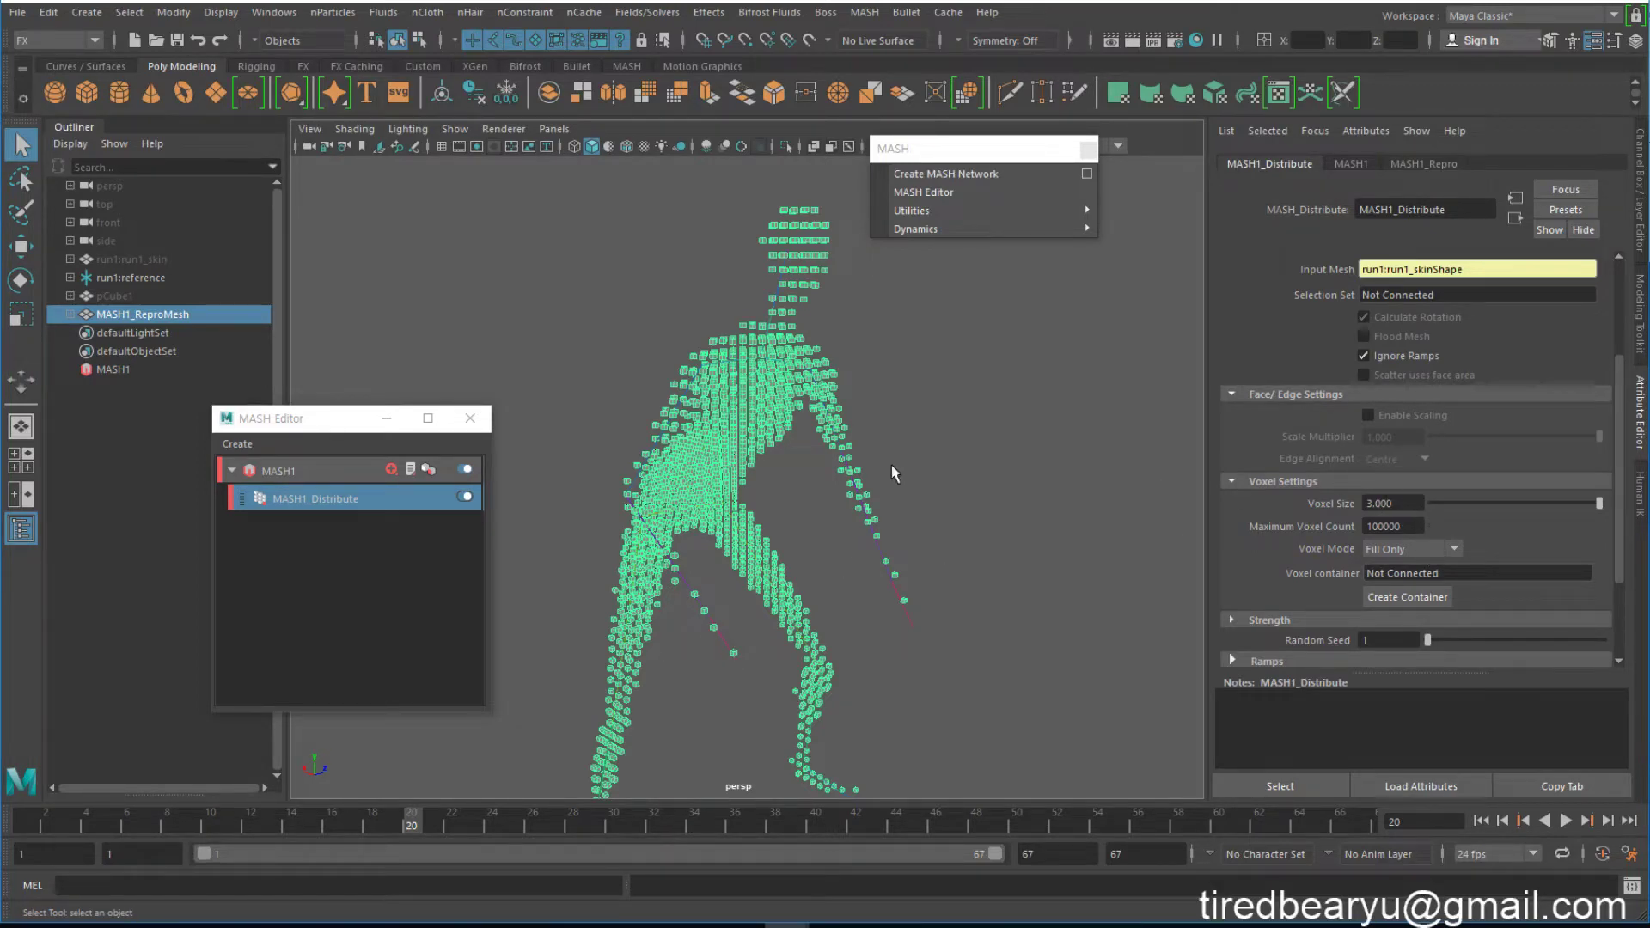
scroll(819, 321, up, 5)
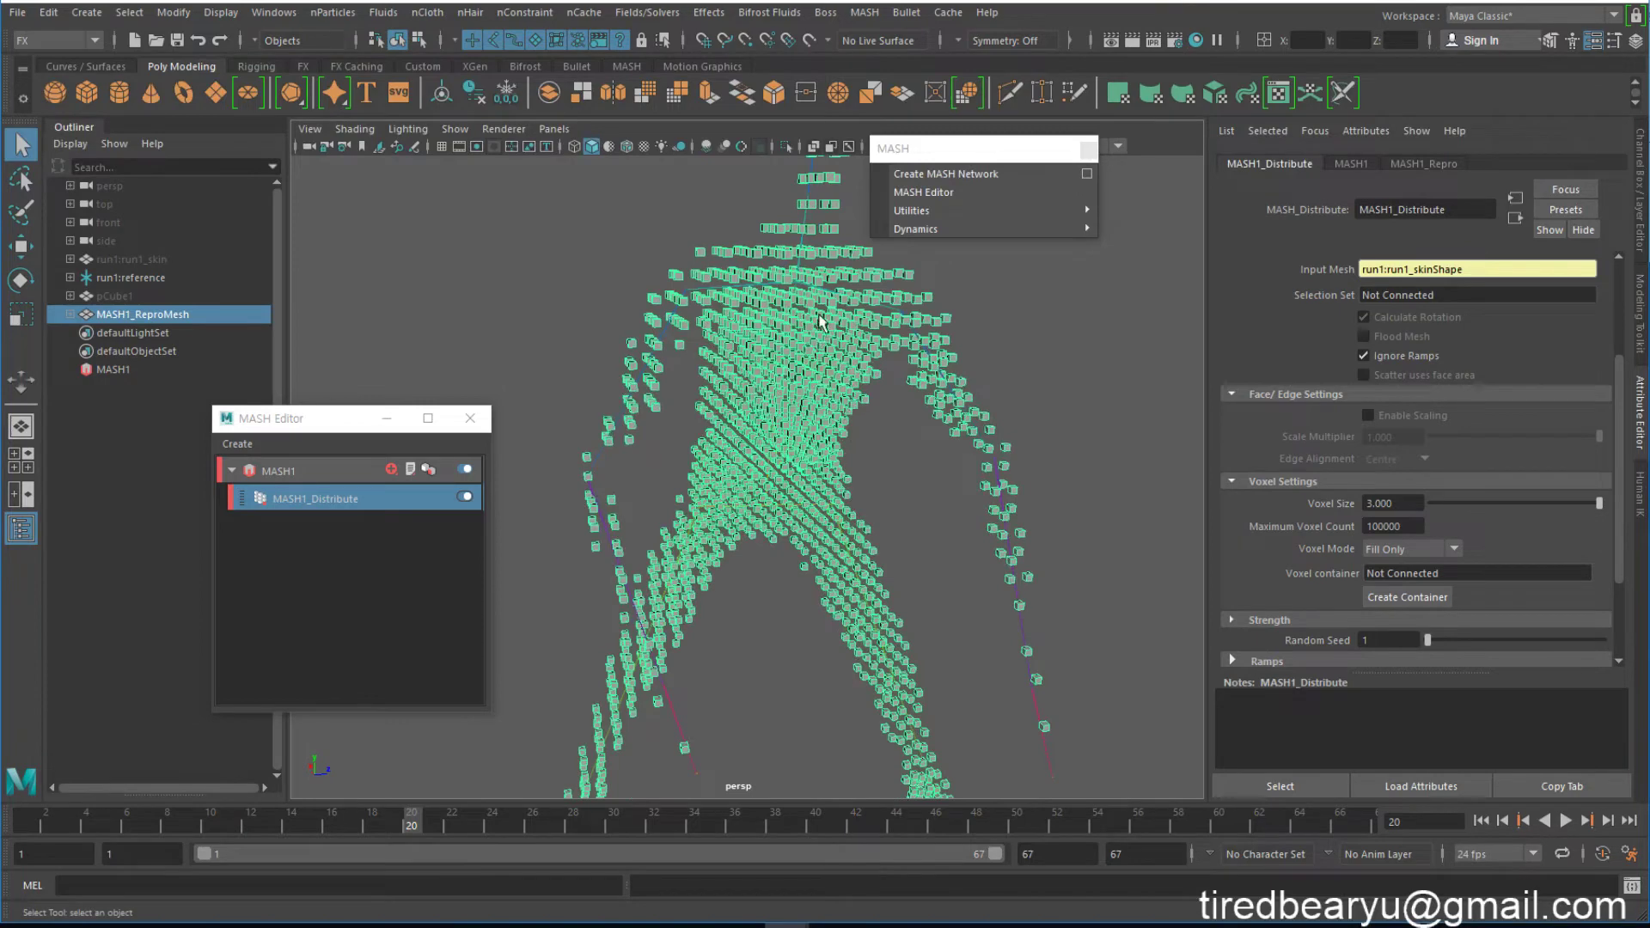
alt+drag(819, 320, 898, 514)
alt+drag(1042, 476, 816, 421)
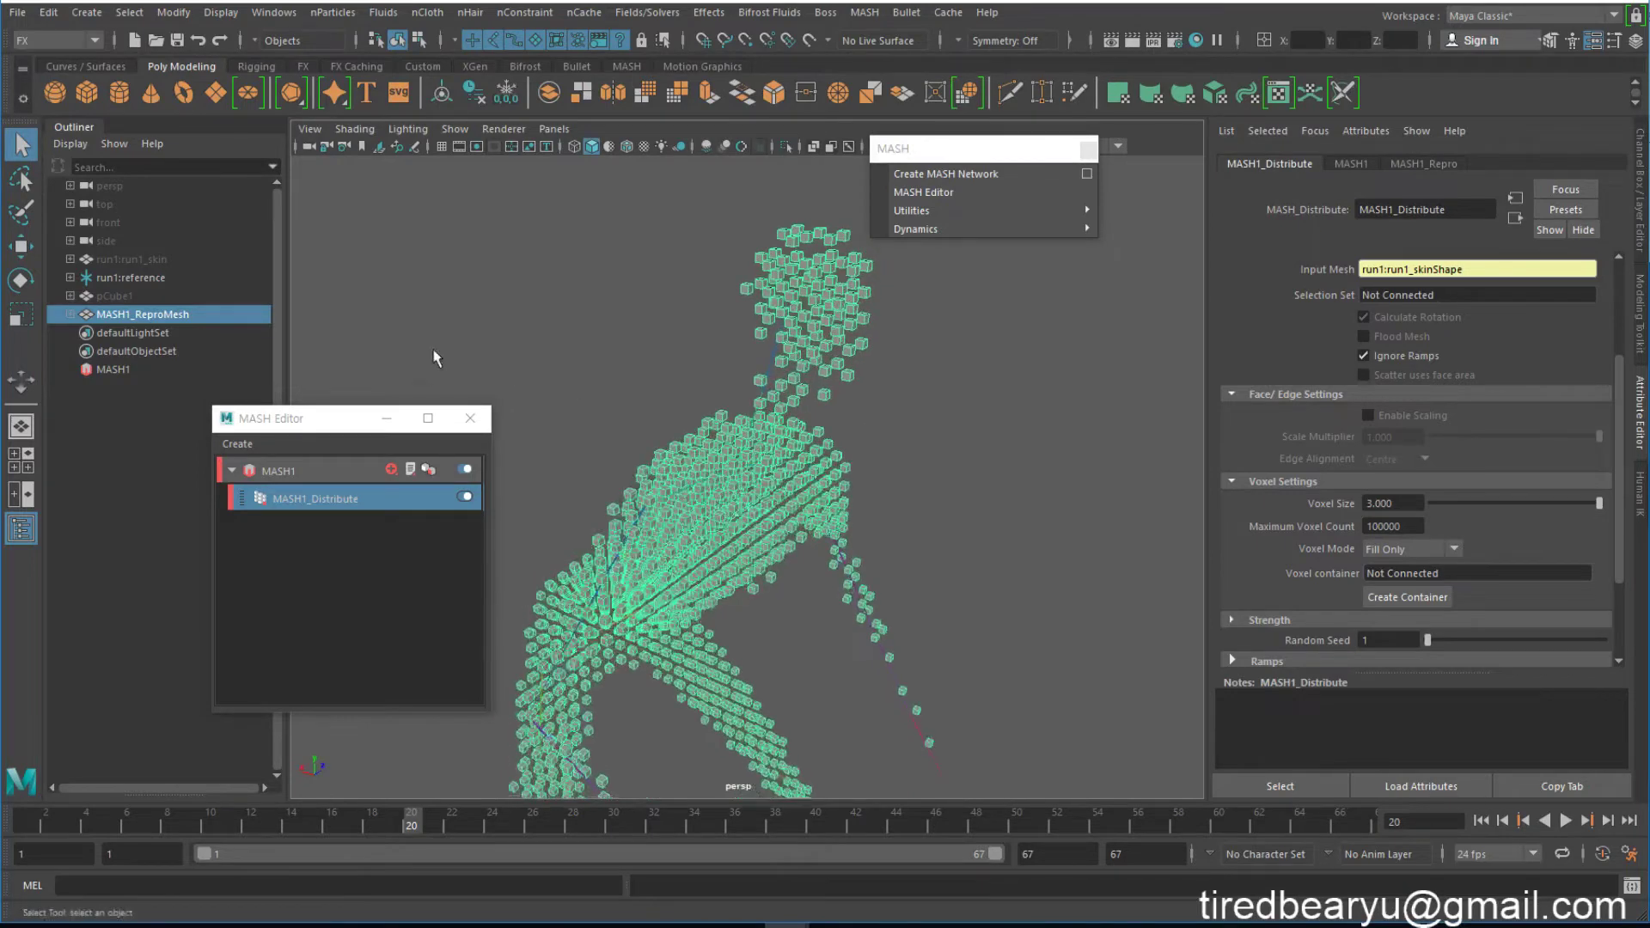
click(95, 294)
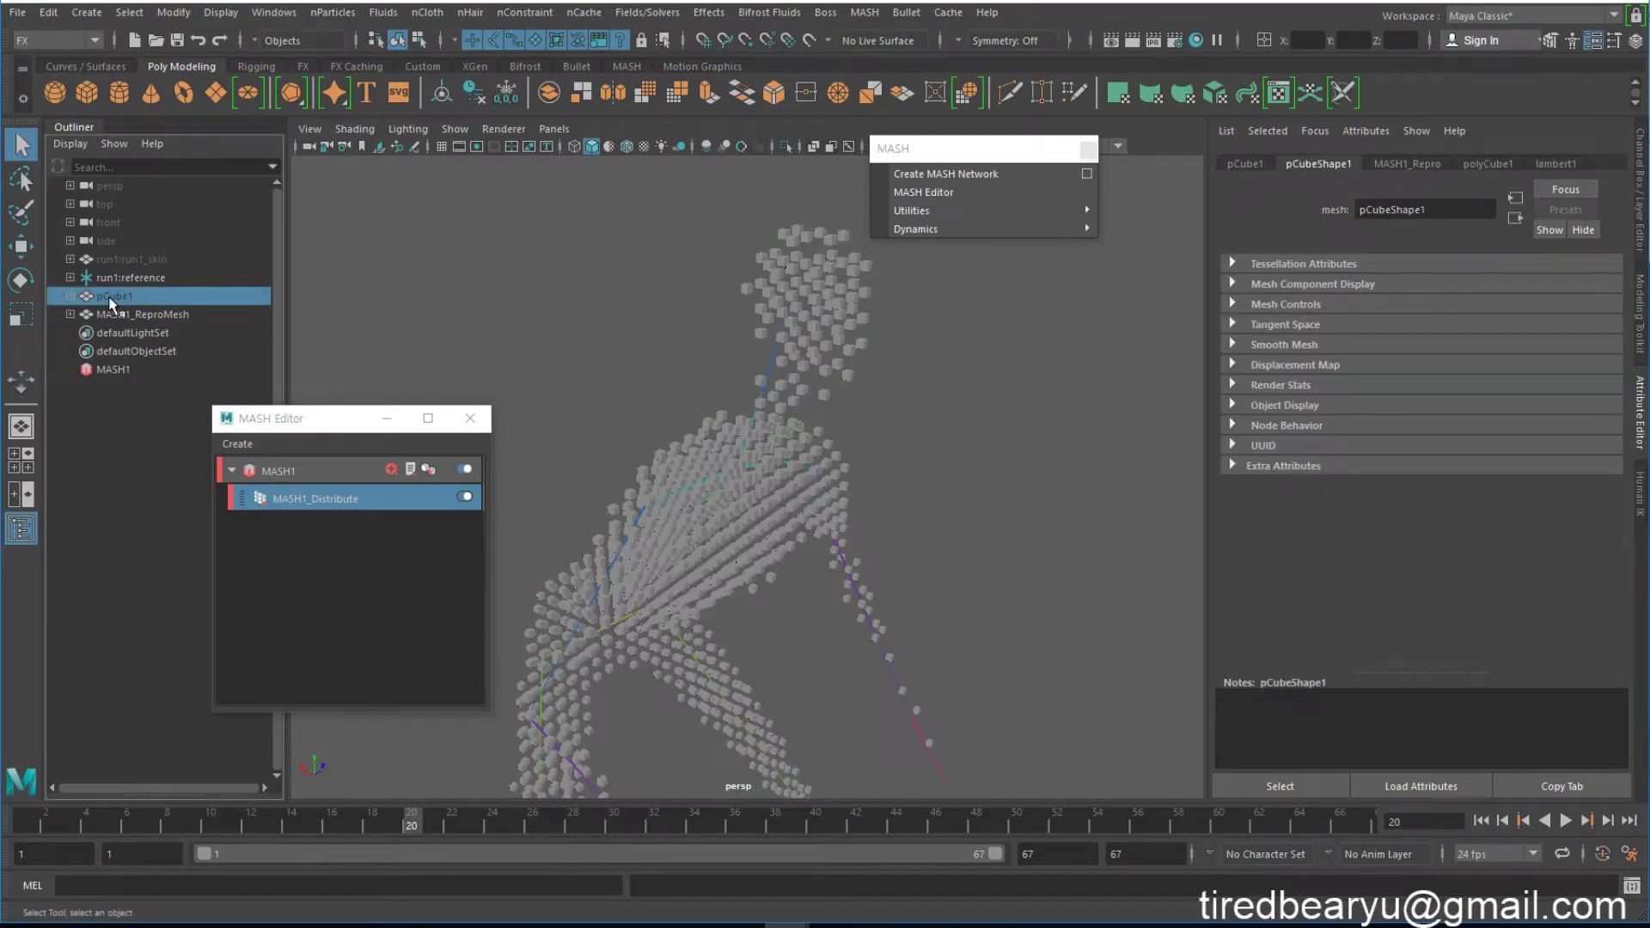
alt+right_drag(741, 476, 678, 421)
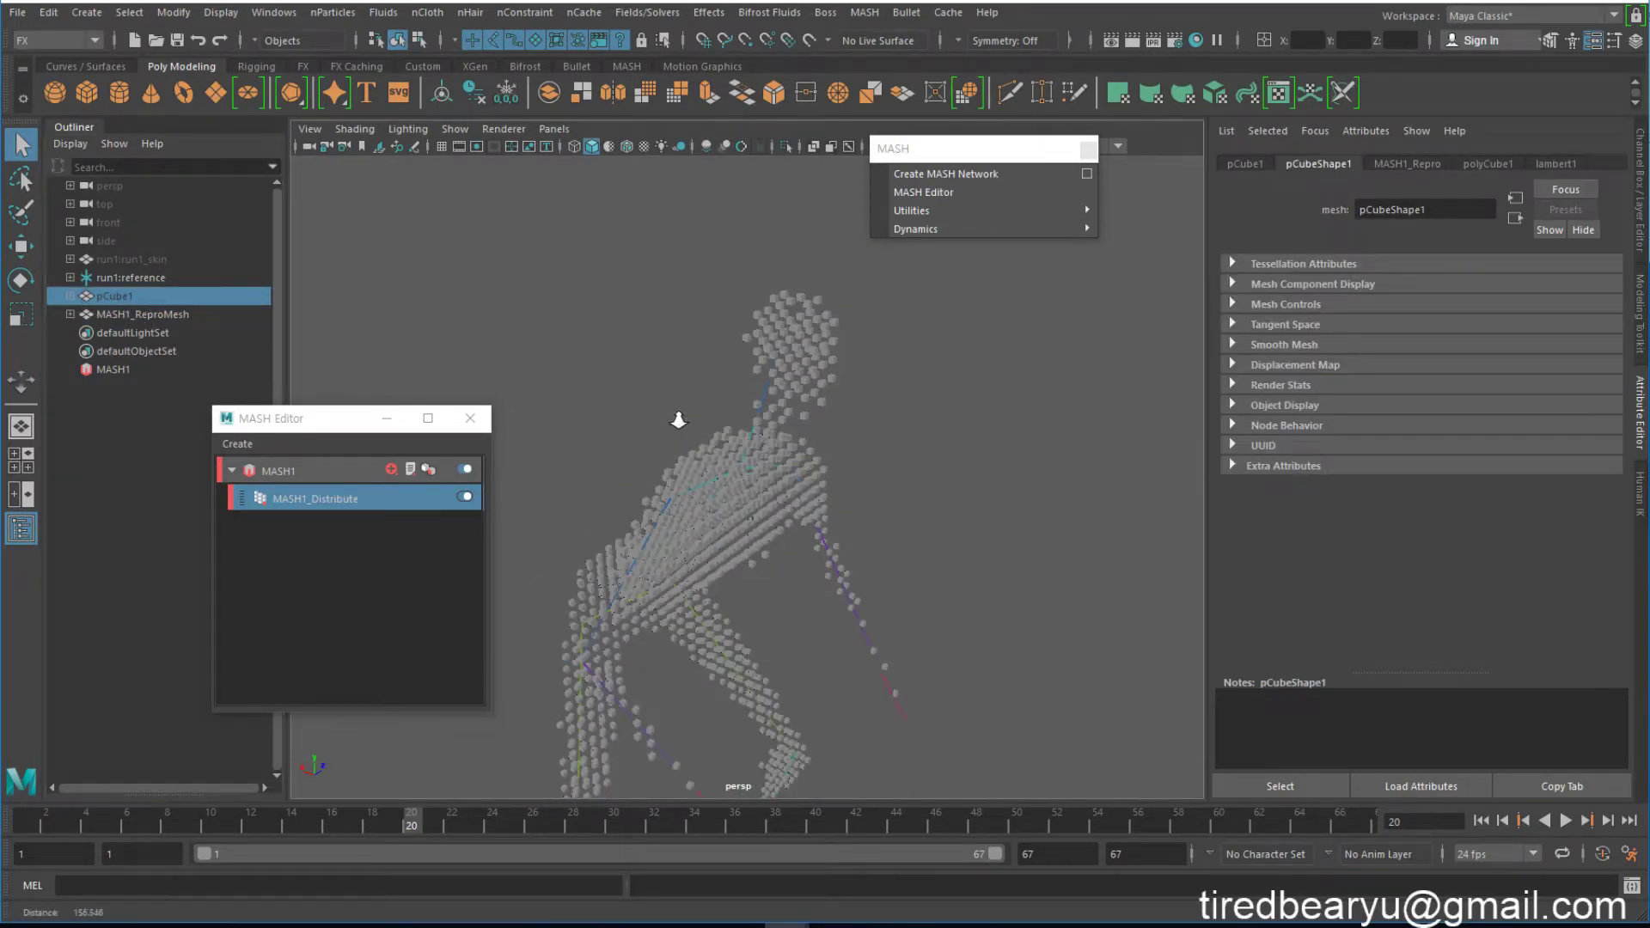
key(r)
alt+drag(769, 447, 781, 442)
middle_drag(912, 442, 1186, 450)
middle_drag(859, 426, 1234, 434)
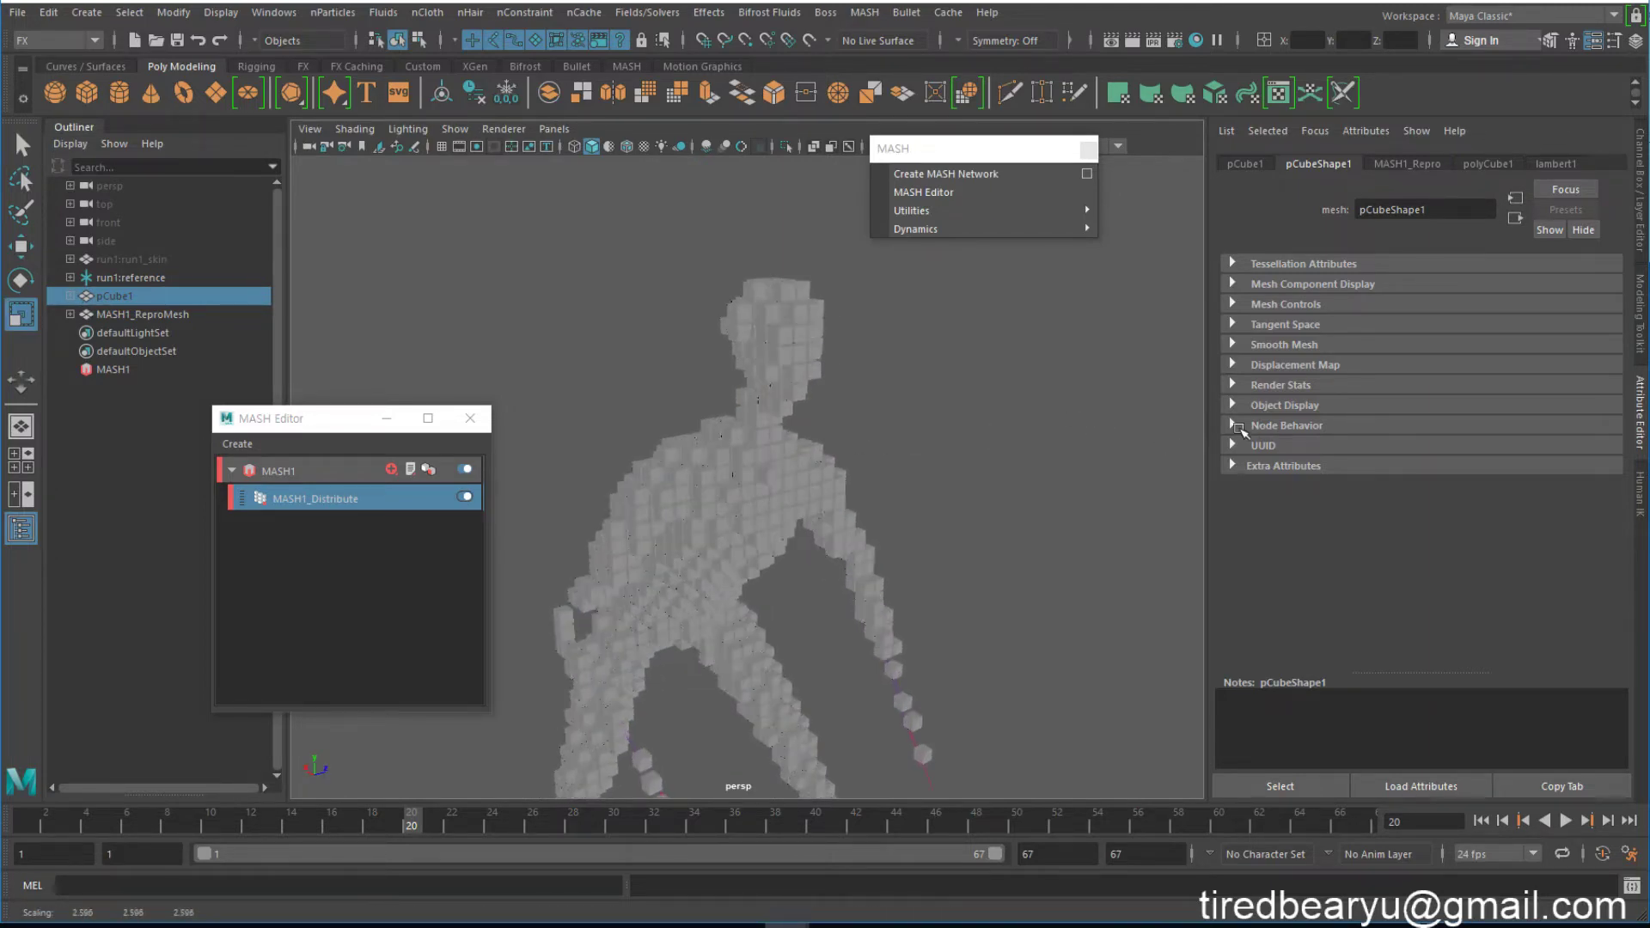
alt+drag(846, 442, 691, 457)
Step: Show the Distribute node's attributes again and try turning off its Ignore Ramps option
click(312, 499)
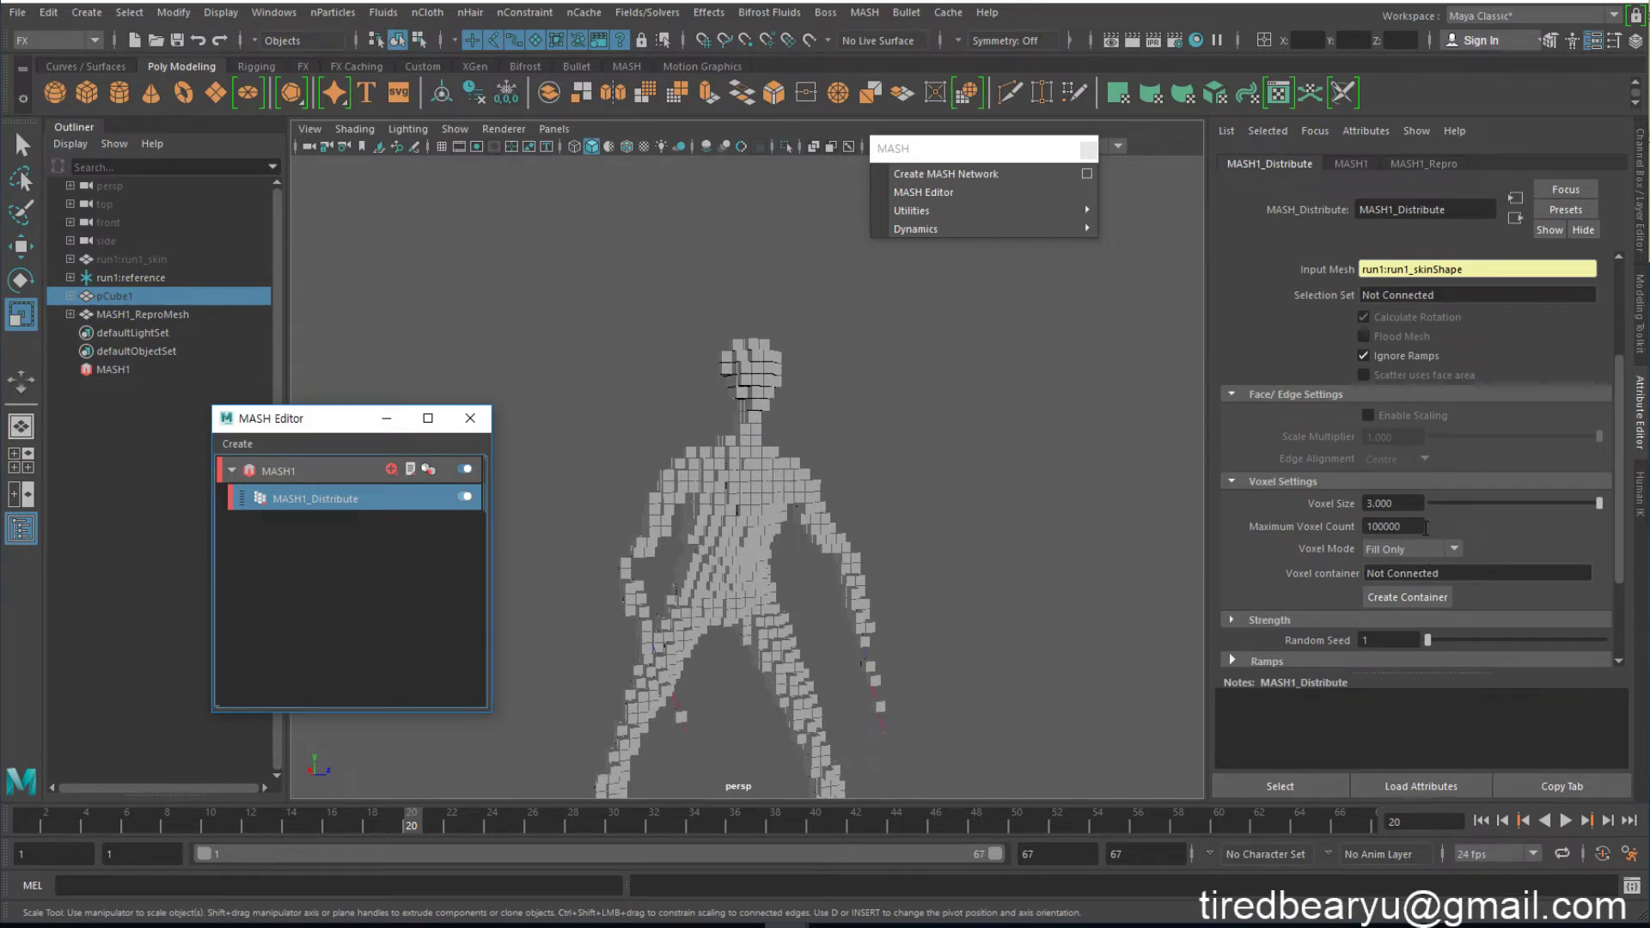
alt+middle_drag(920, 566, 974, 482)
alt+drag(974, 481, 988, 494)
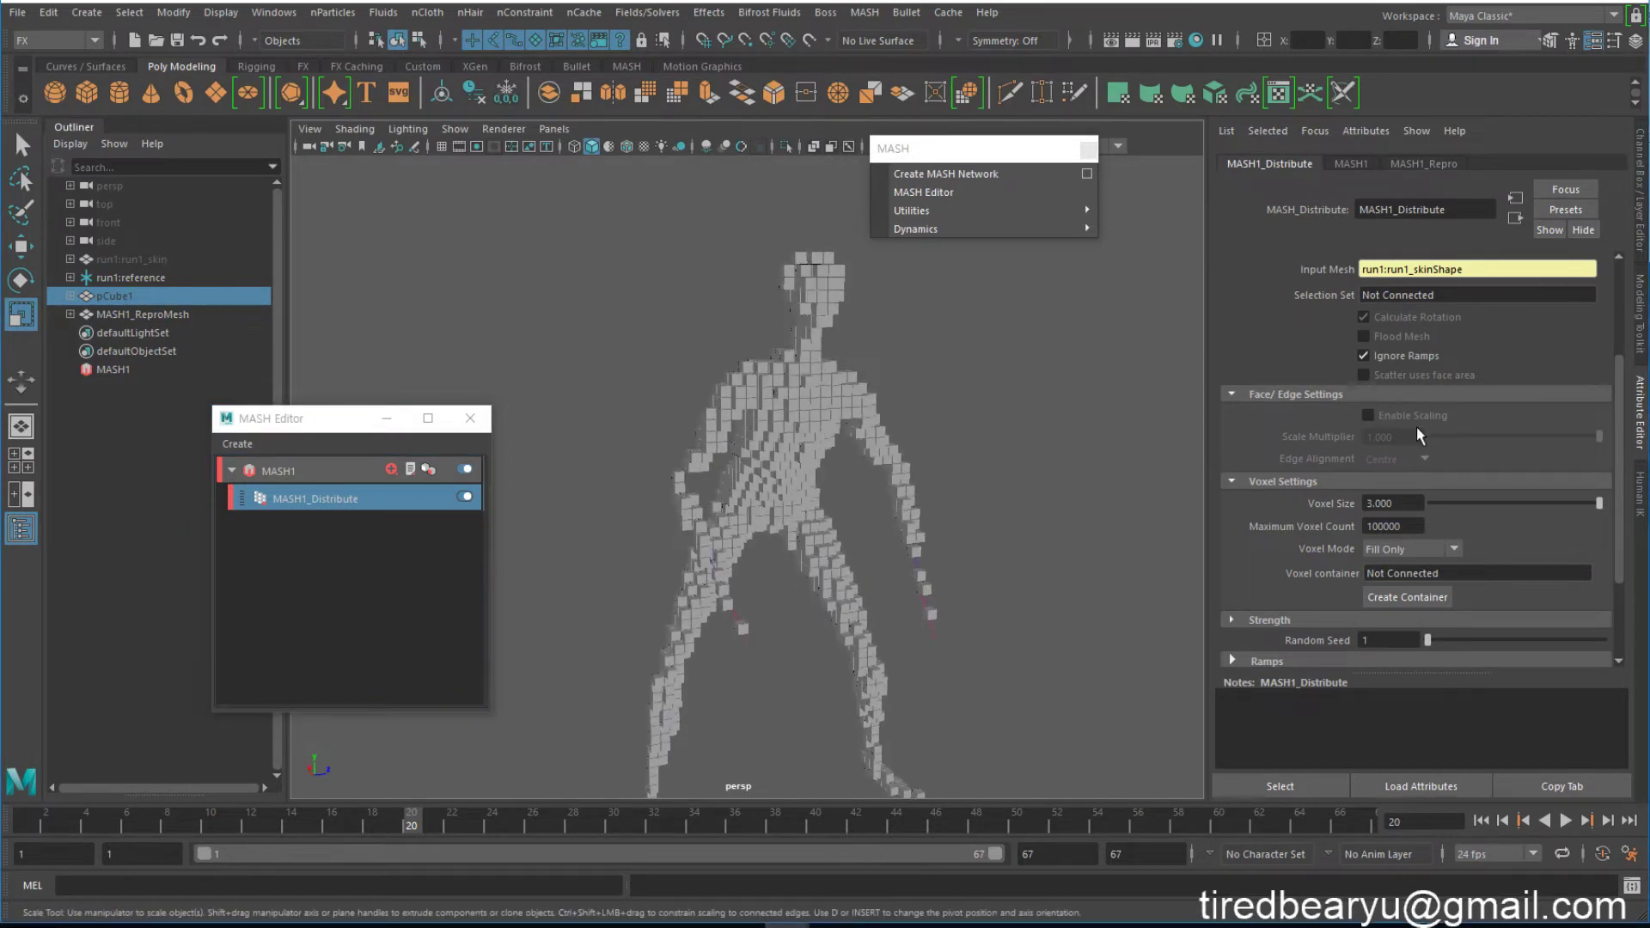
scroll(1470, 471, down, 1)
scroll(1469, 472, up, 1)
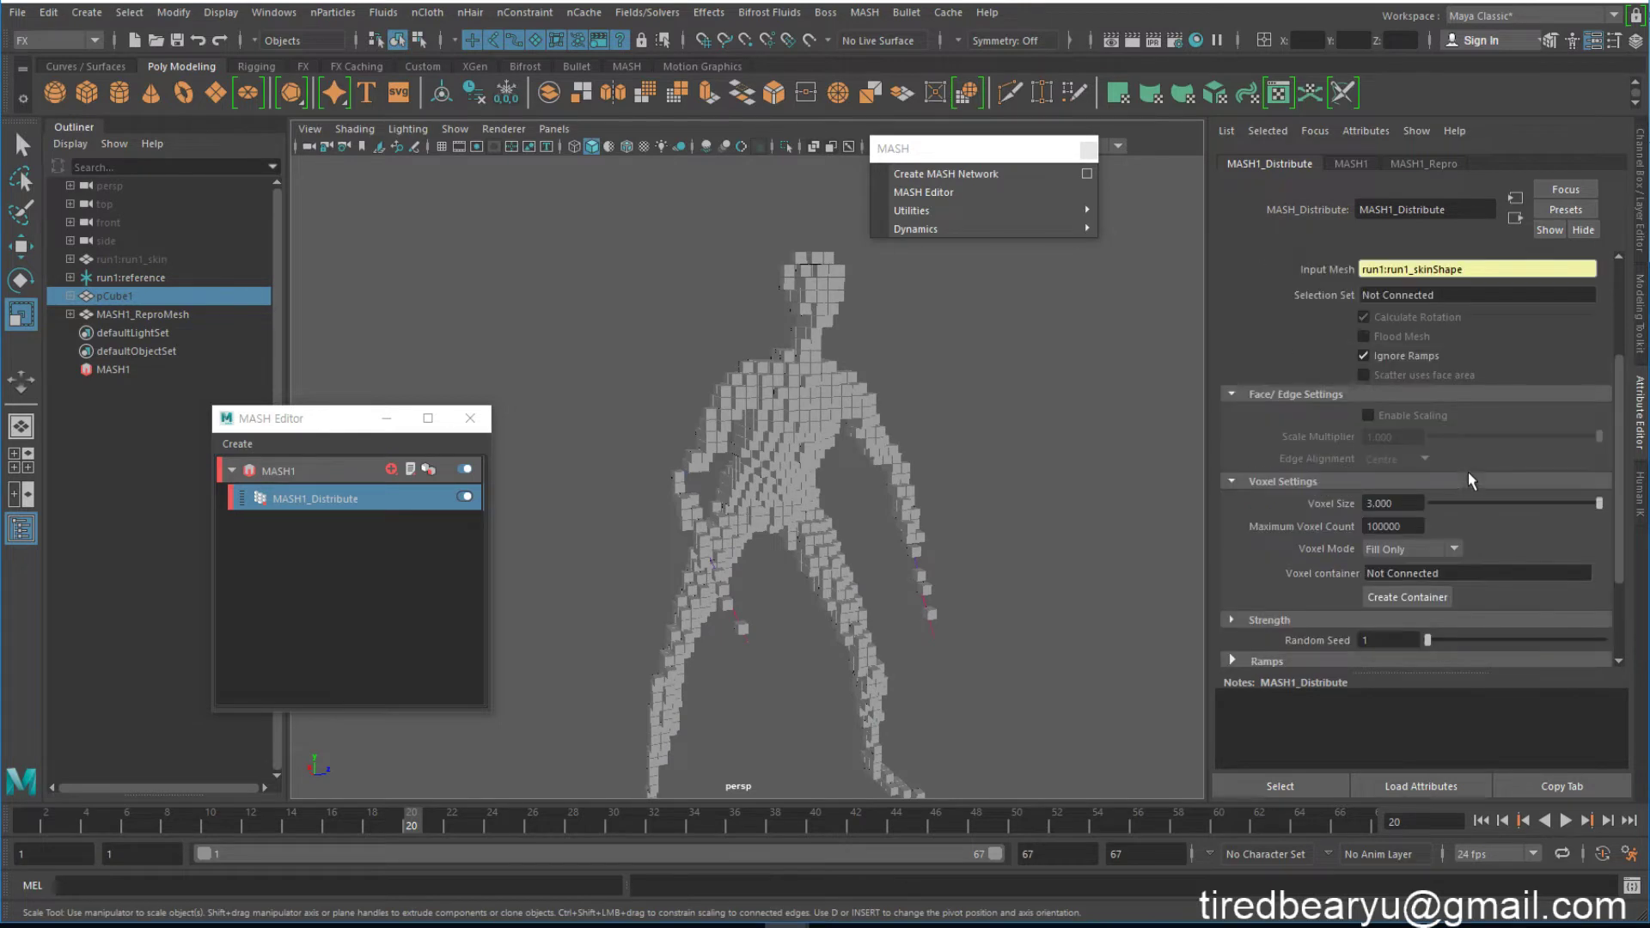
click(1406, 357)
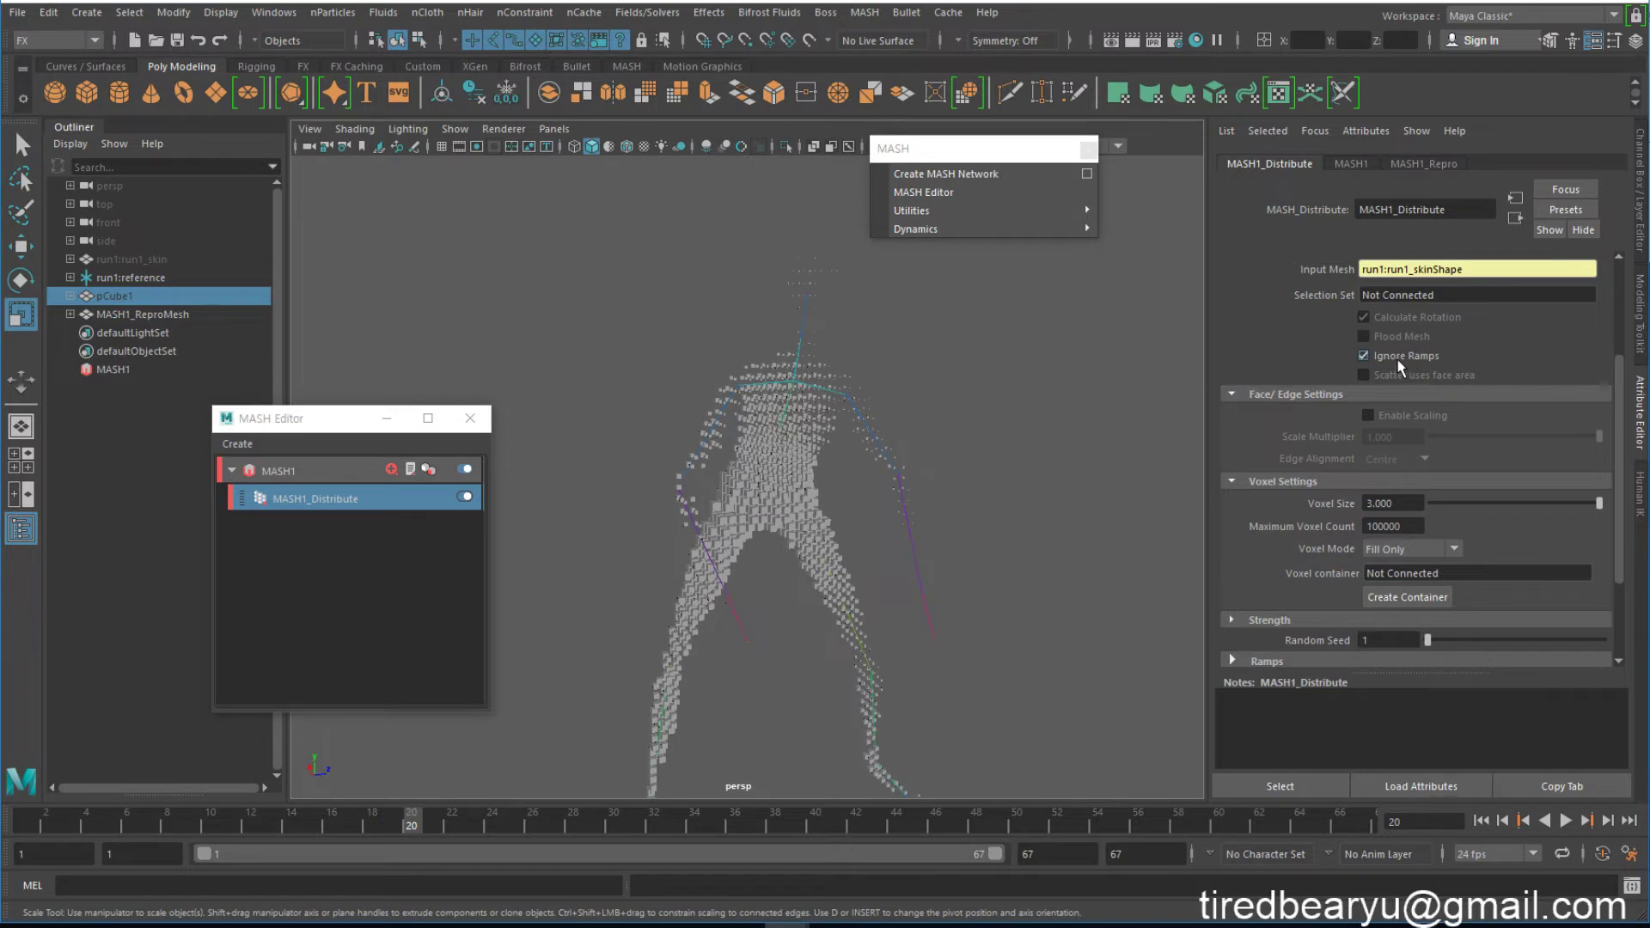
Step: Expand the Distribute node's Ramps settings, review the Bias, Rotation and Scale ramps, and turn off Ignore Ramps
scroll(1395, 443, down, 2)
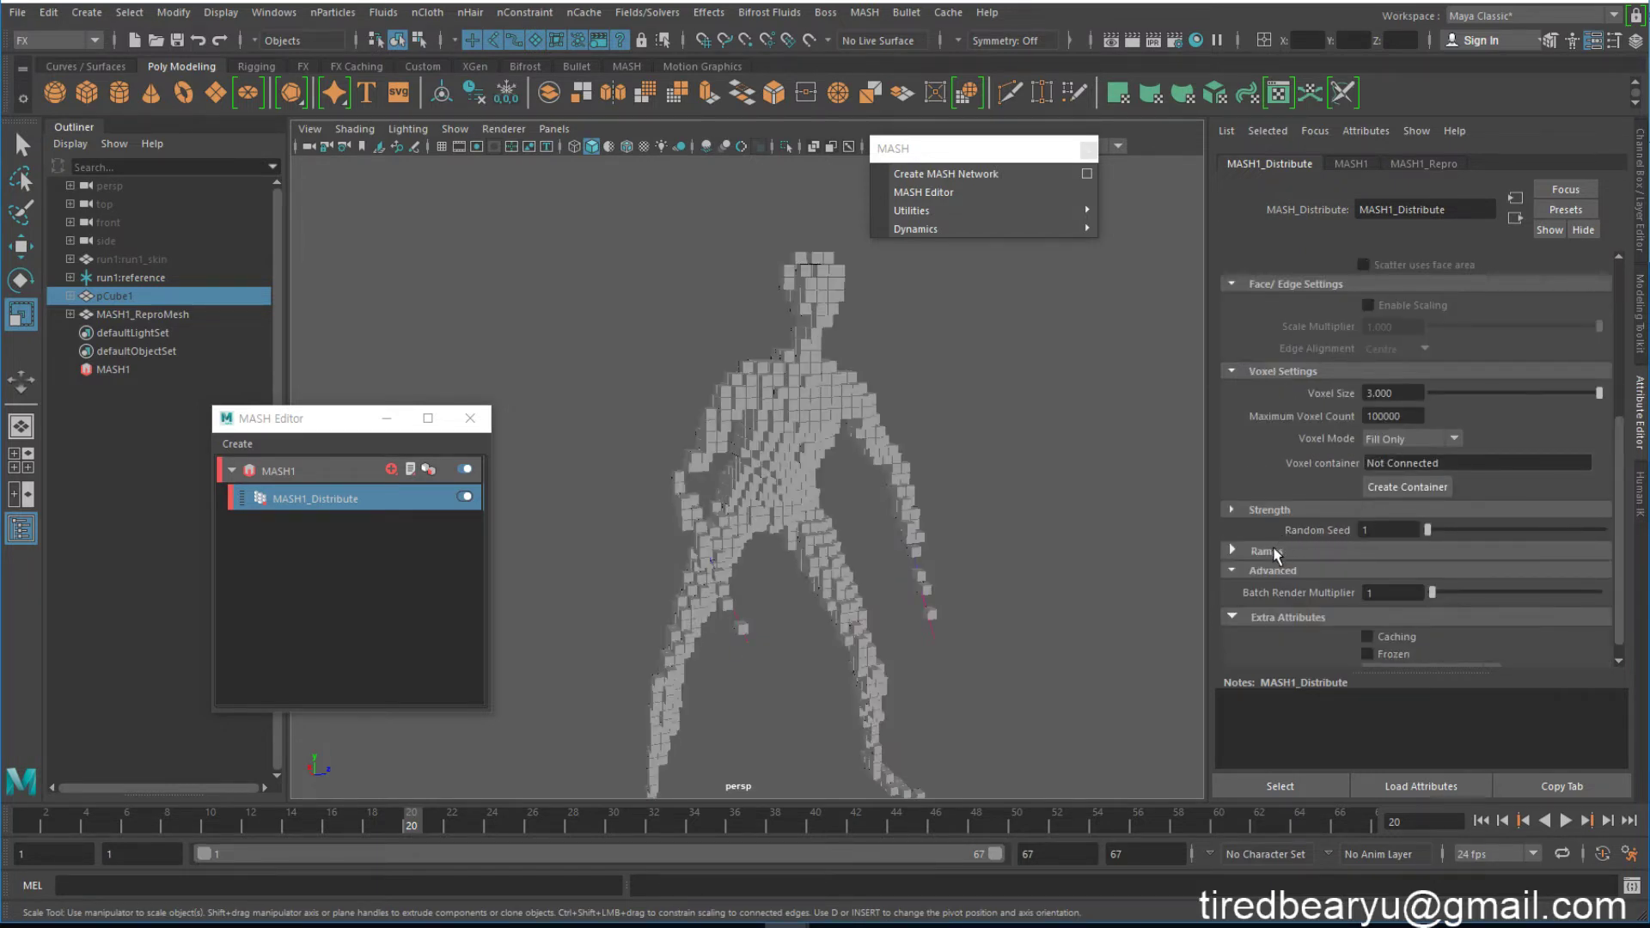
click(1274, 550)
click(1257, 550)
click(1277, 548)
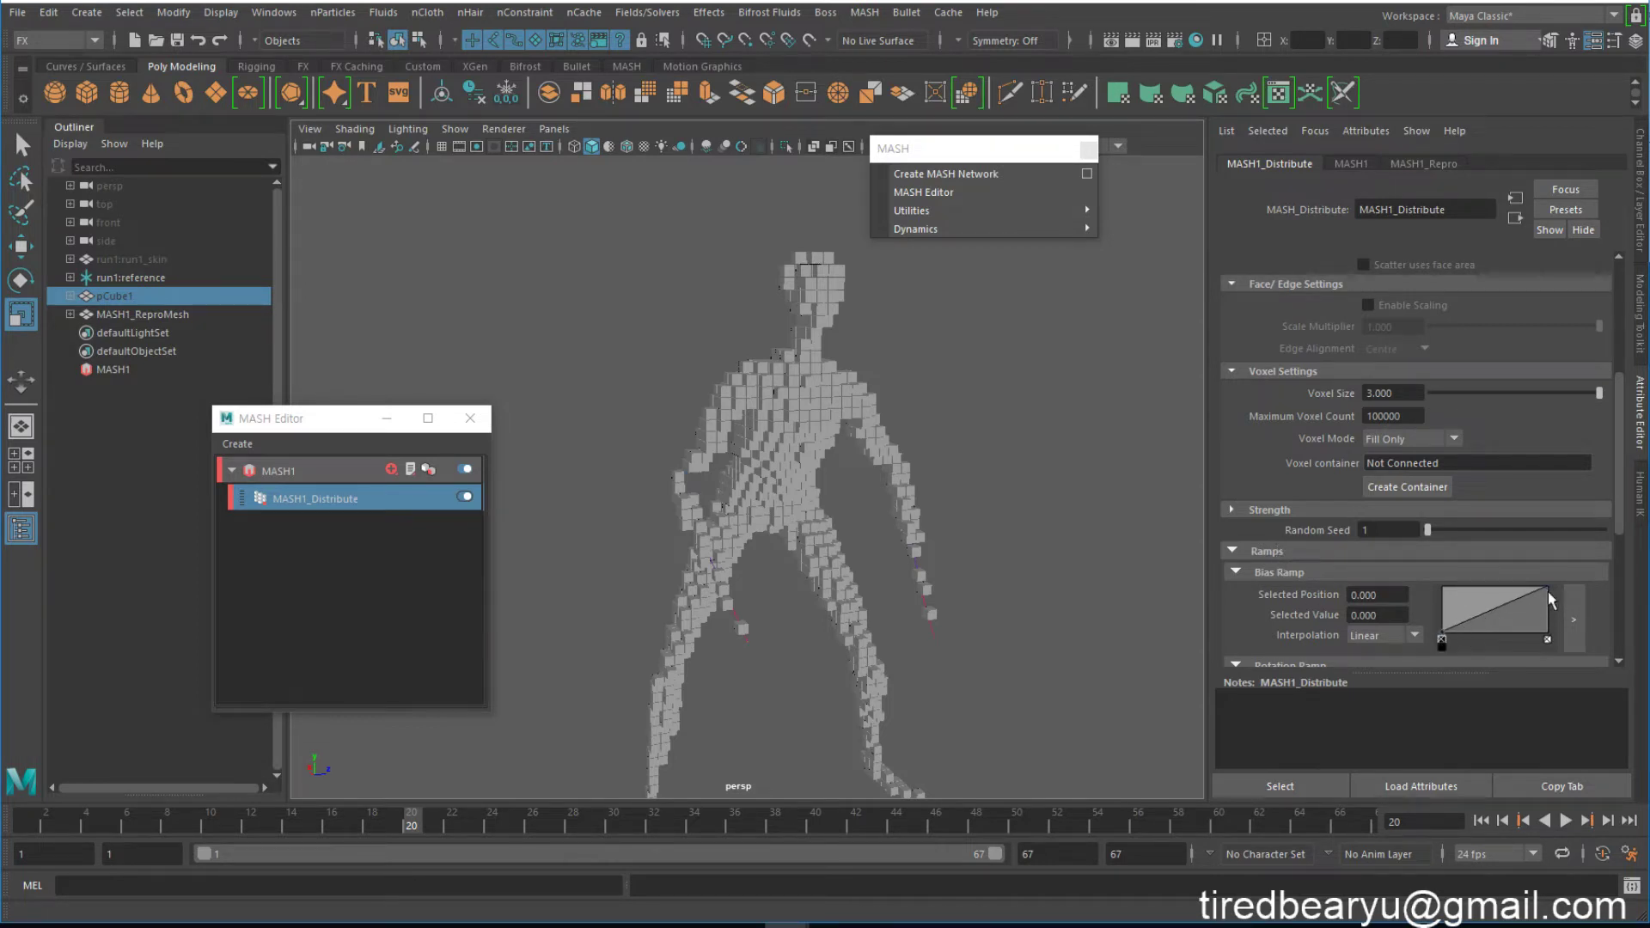
scroll(1515, 621, down, 3)
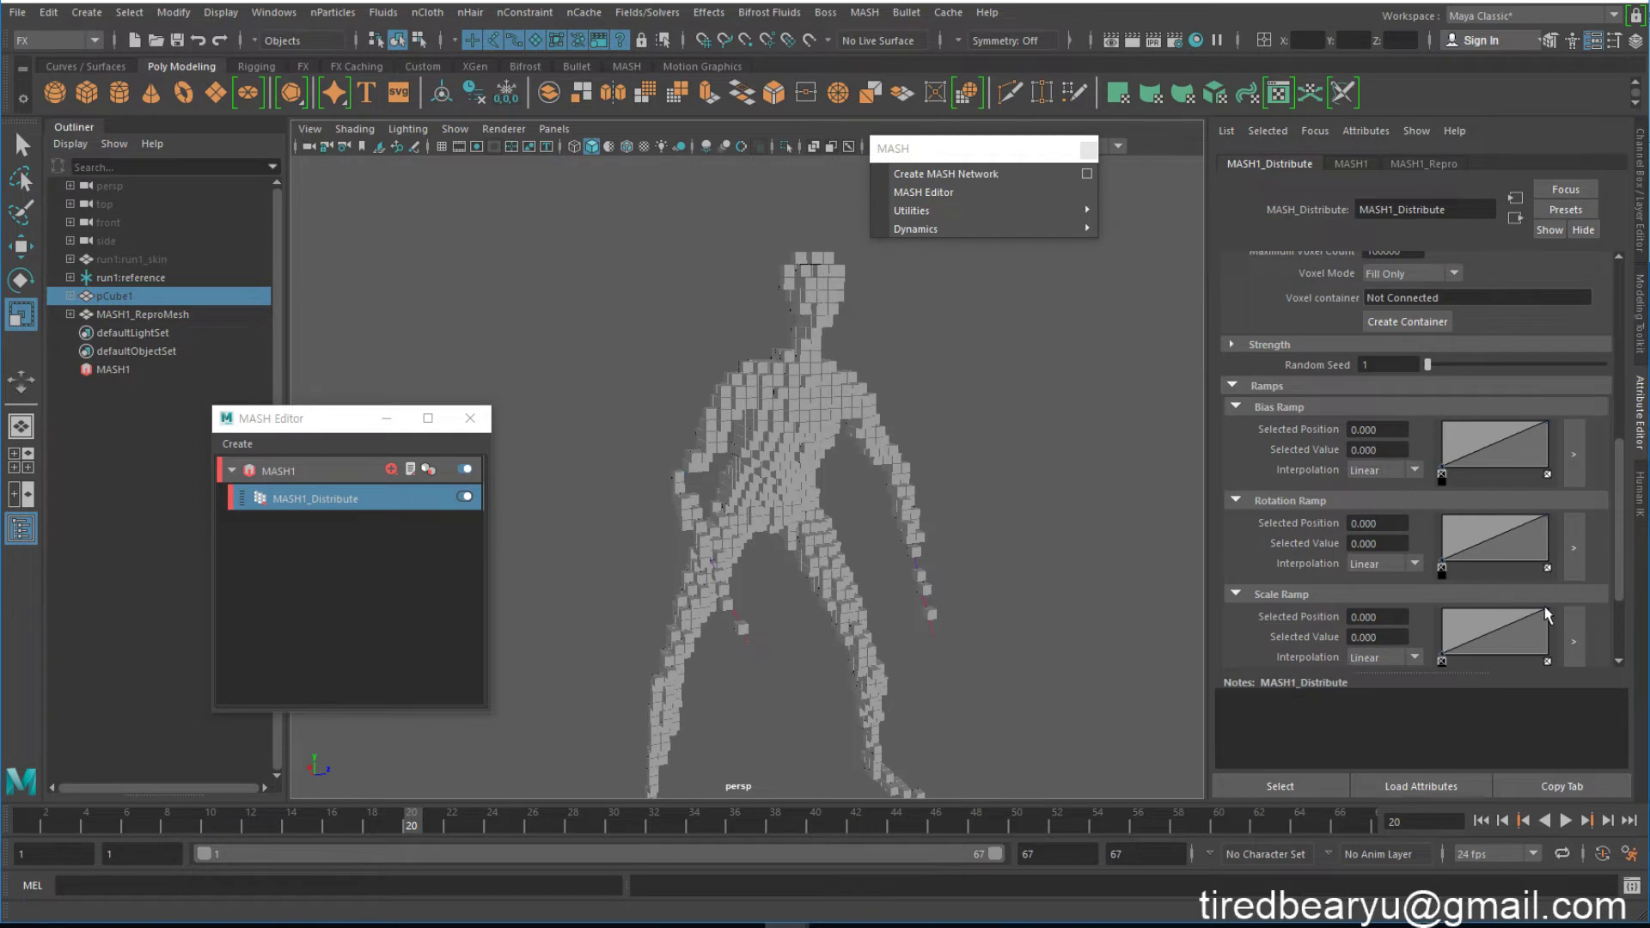
scroll(1427, 515, up, 6)
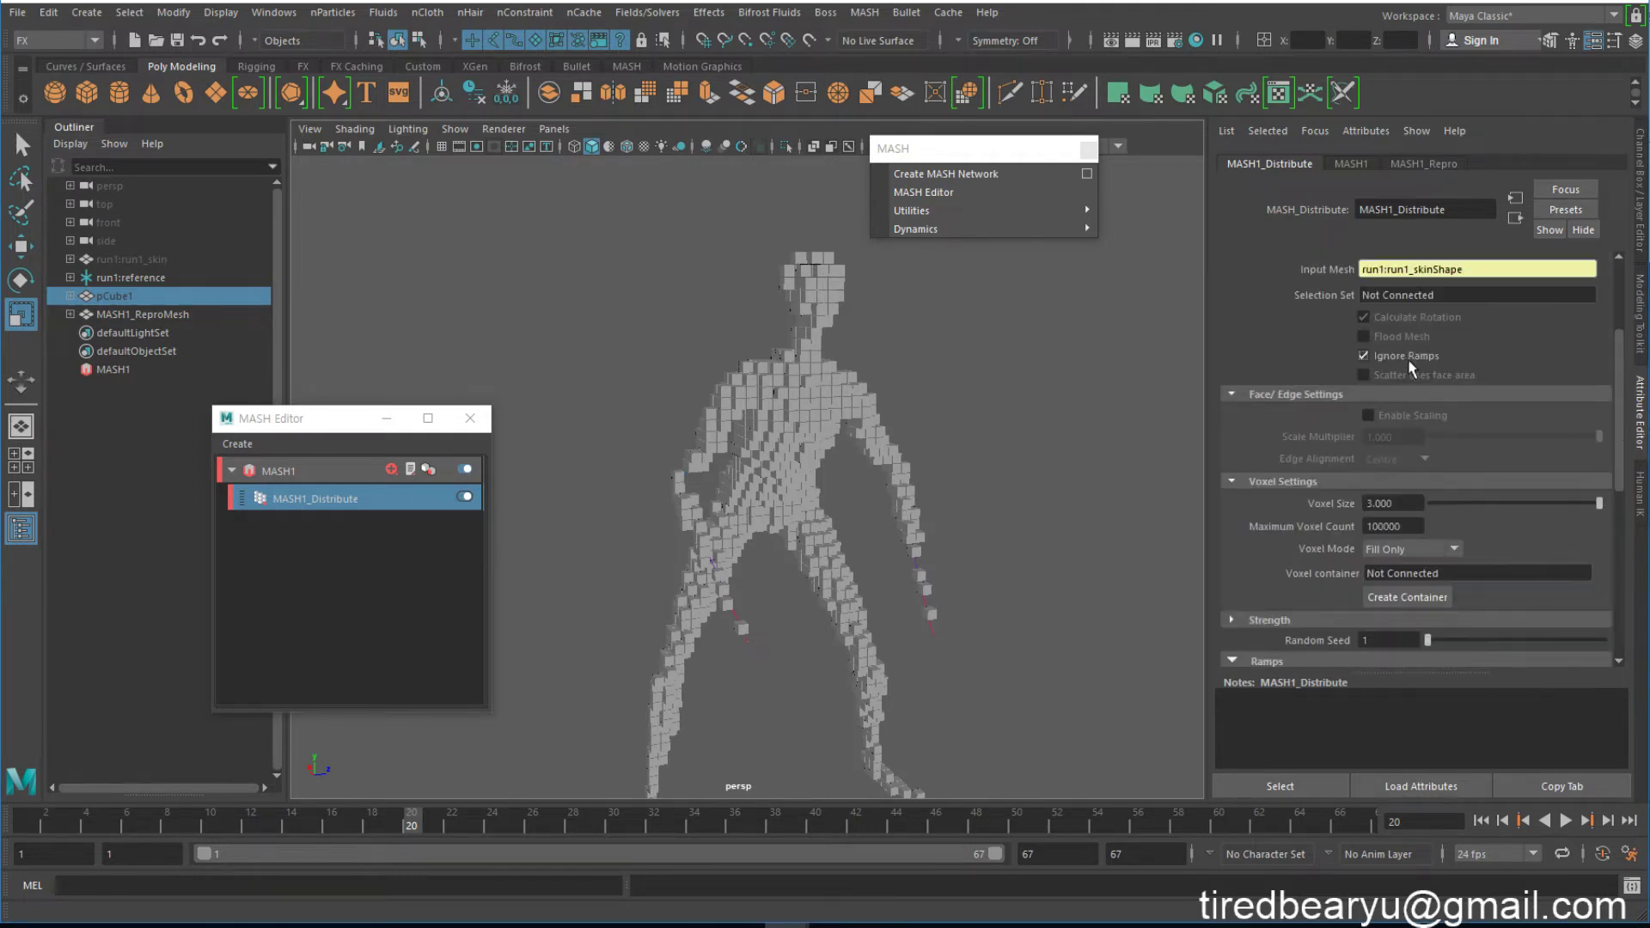
click(1416, 359)
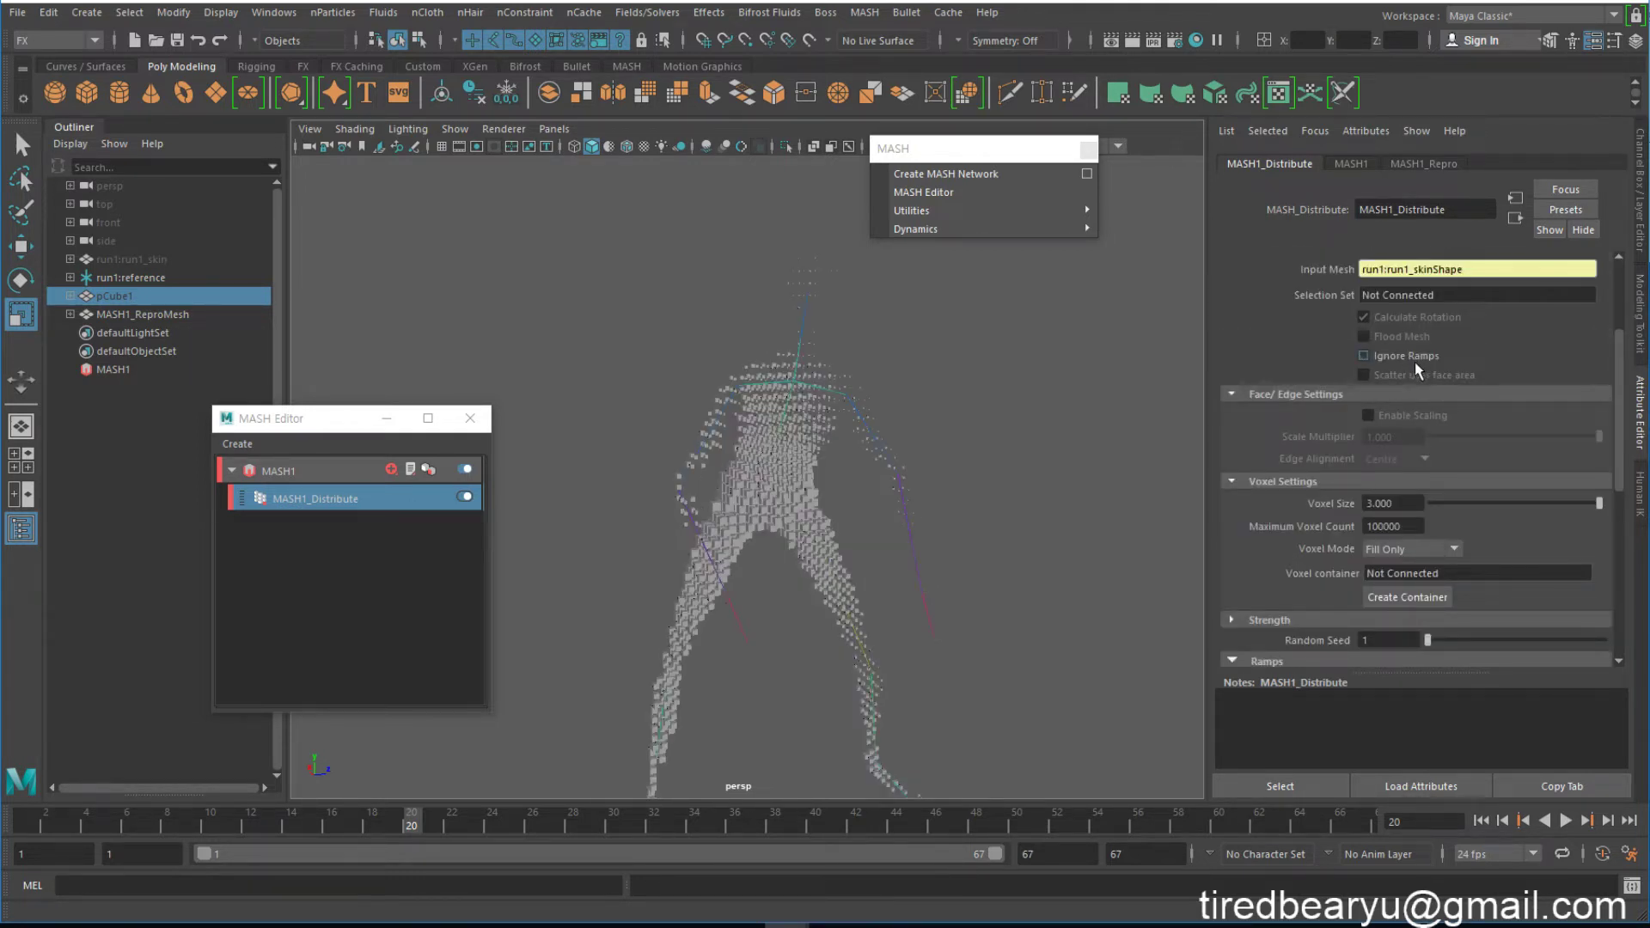
Step: Raise the first point of the Scale Ramp to a value of 1.000 so the curve is flat
alt+drag(979, 432, 864, 358)
alt+middle_drag(979, 487, 964, 587)
alt+middle_drag(1033, 485, 1103, 447)
scroll(1466, 652, down, 10)
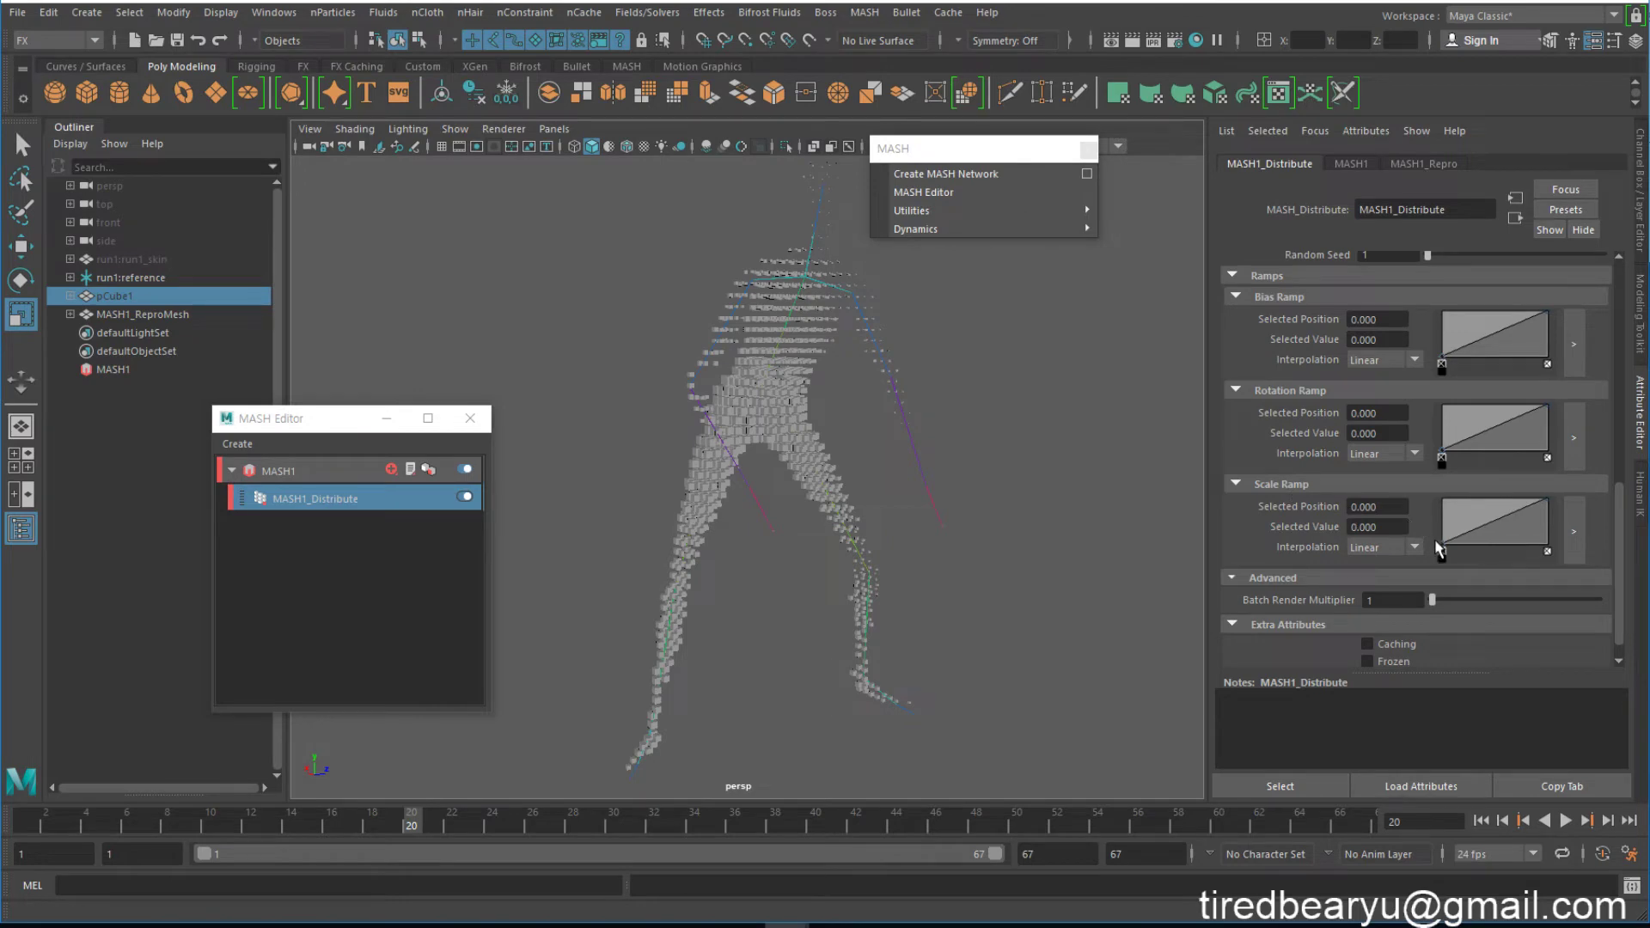
drag(1443, 553, 1424, 484)
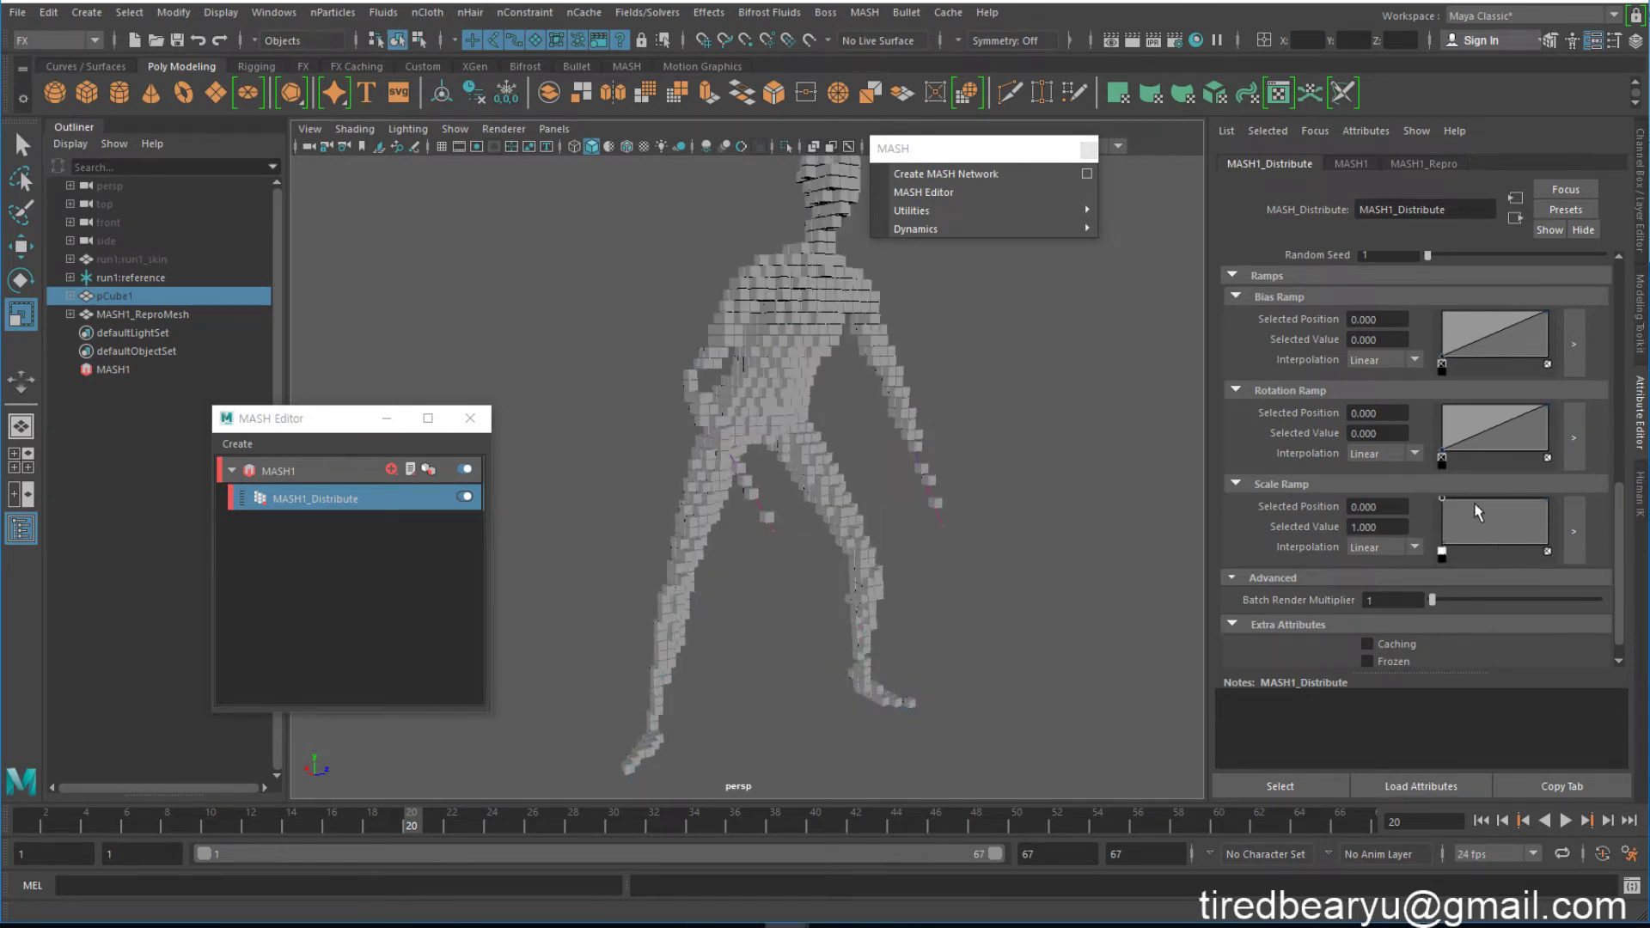
alt+drag(965, 504, 937, 537)
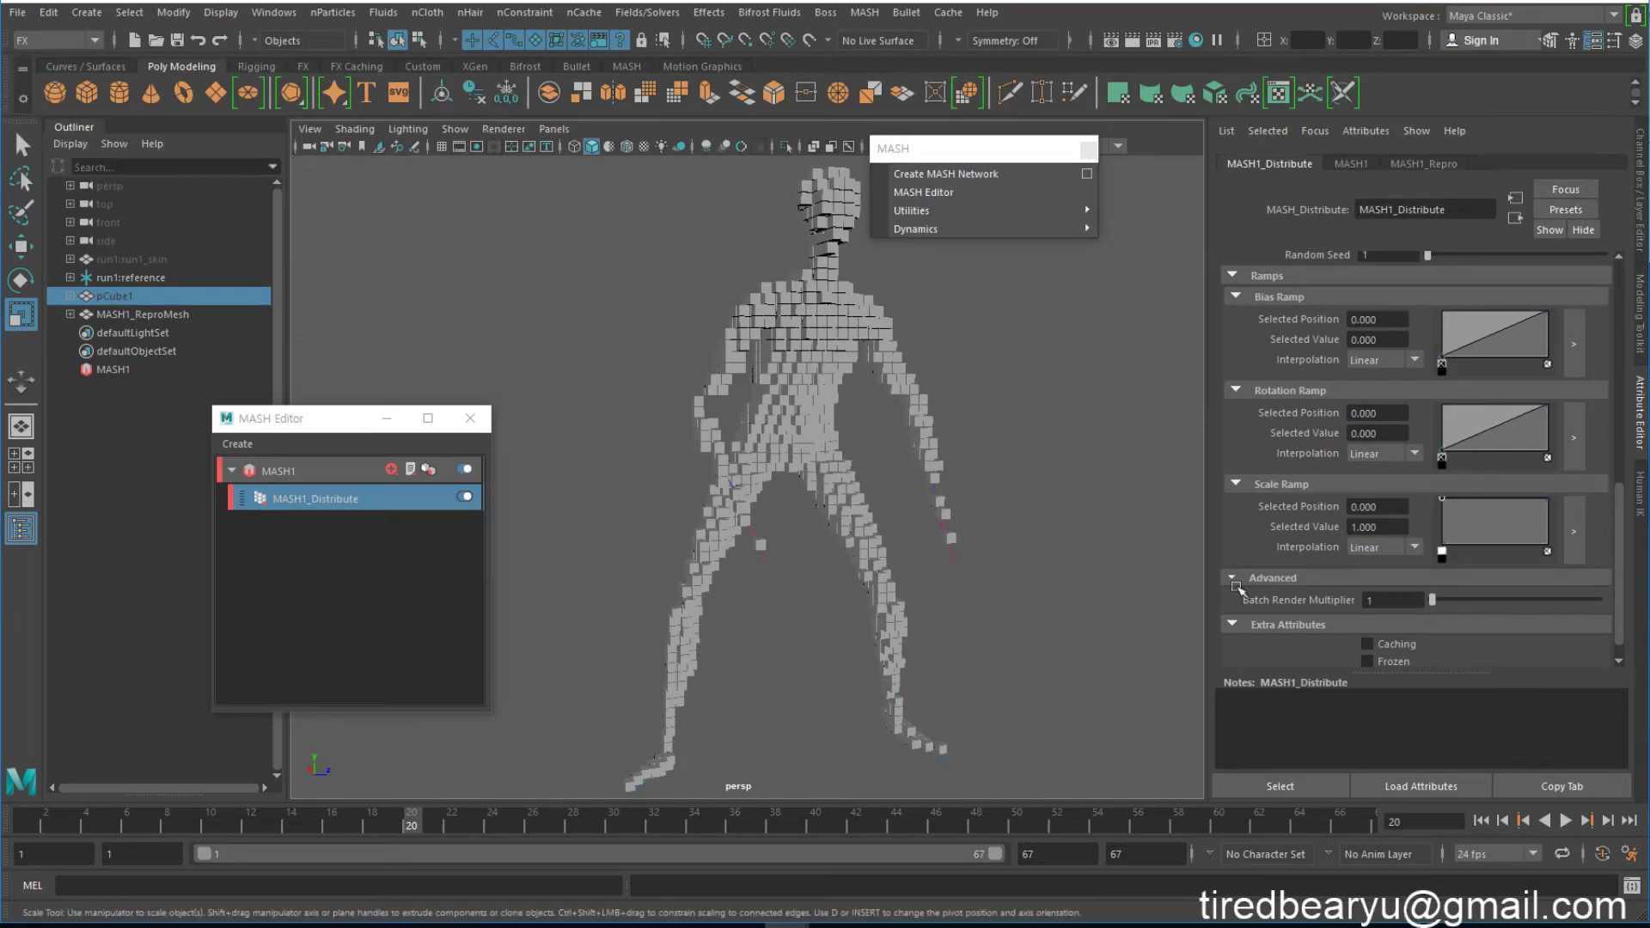
Step: Add points to the Scale Ramp to form a zigzag curve, with one at position 0.200 and value 0.200
click(1461, 519)
click(1492, 508)
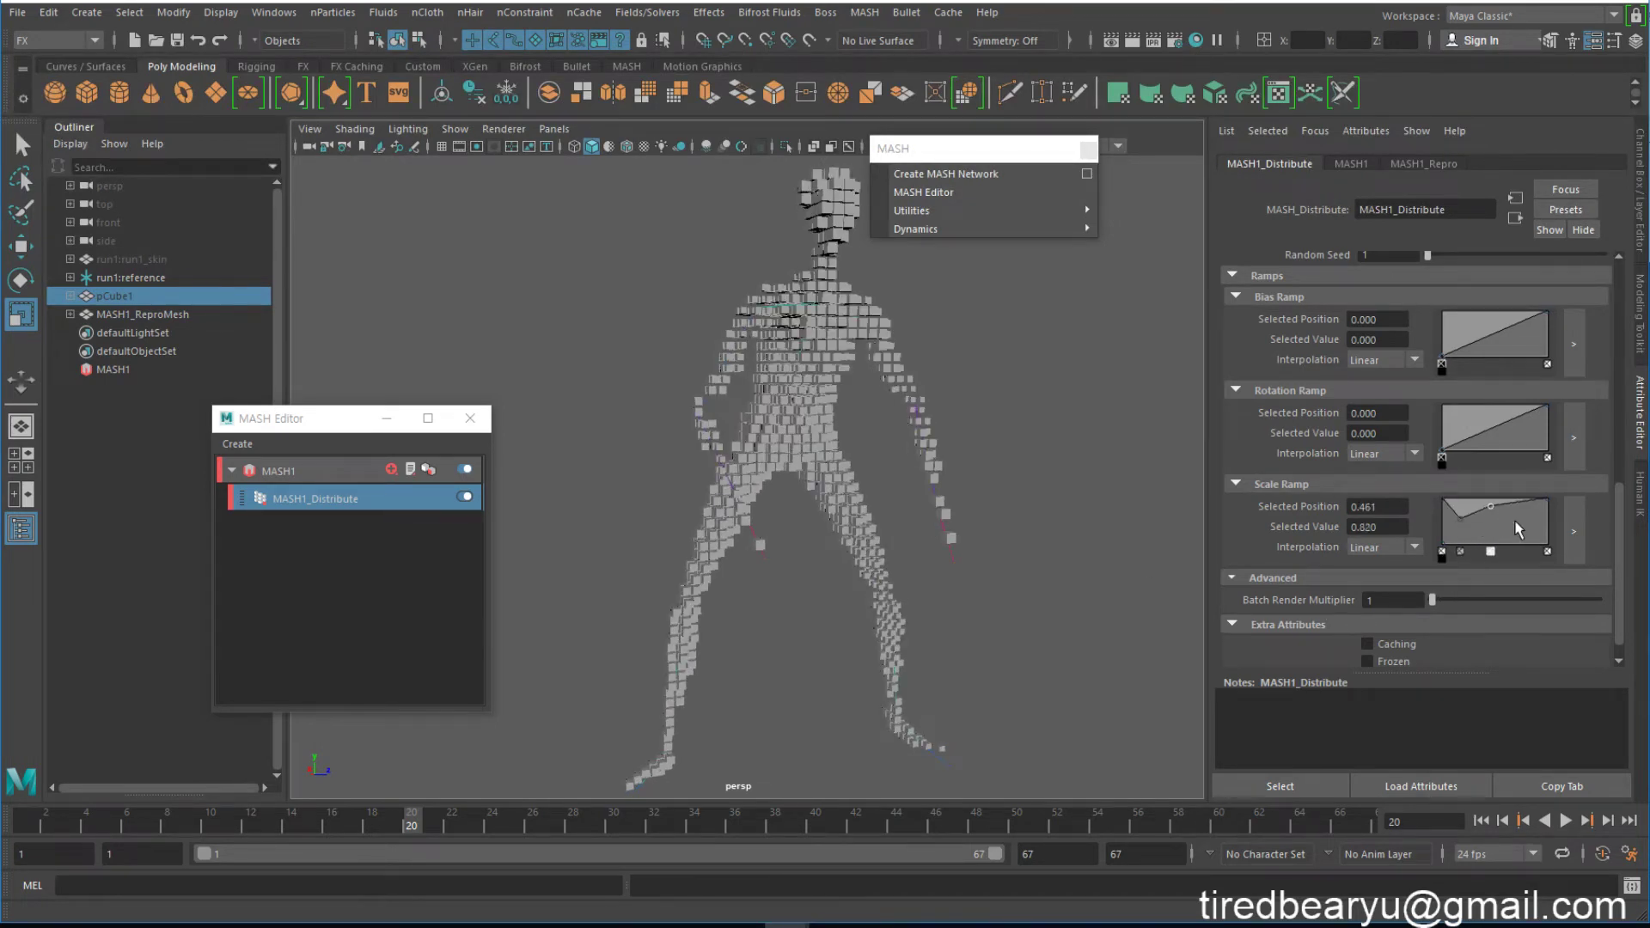
click(1517, 530)
drag(1535, 502, 1463, 536)
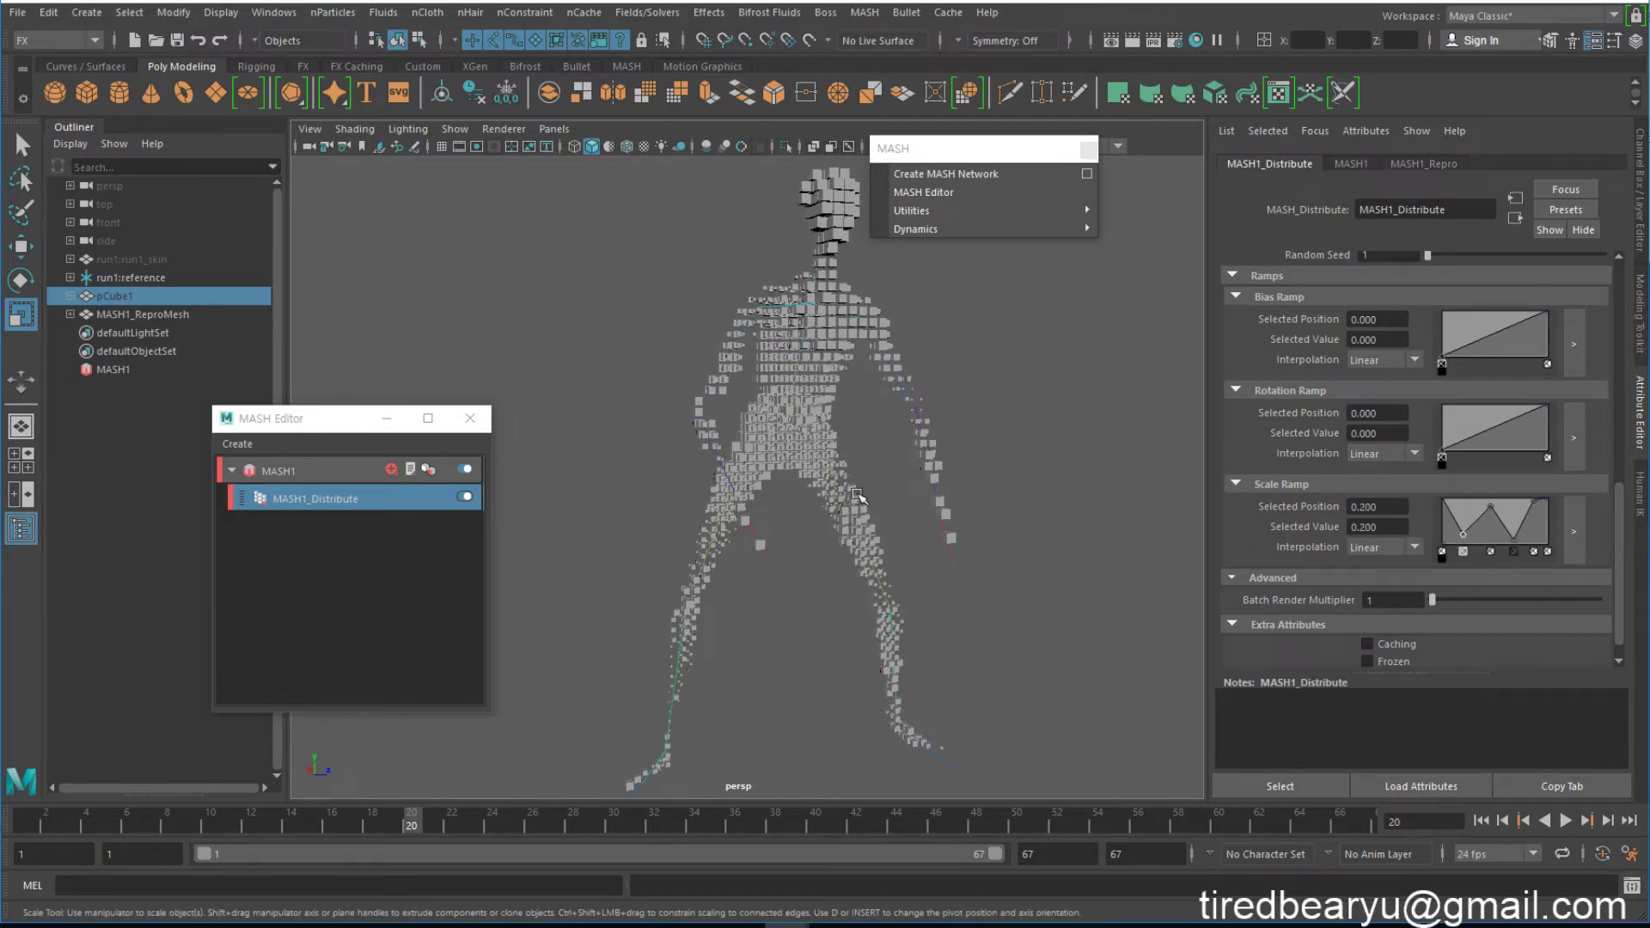
alt+drag(937, 493, 835, 495)
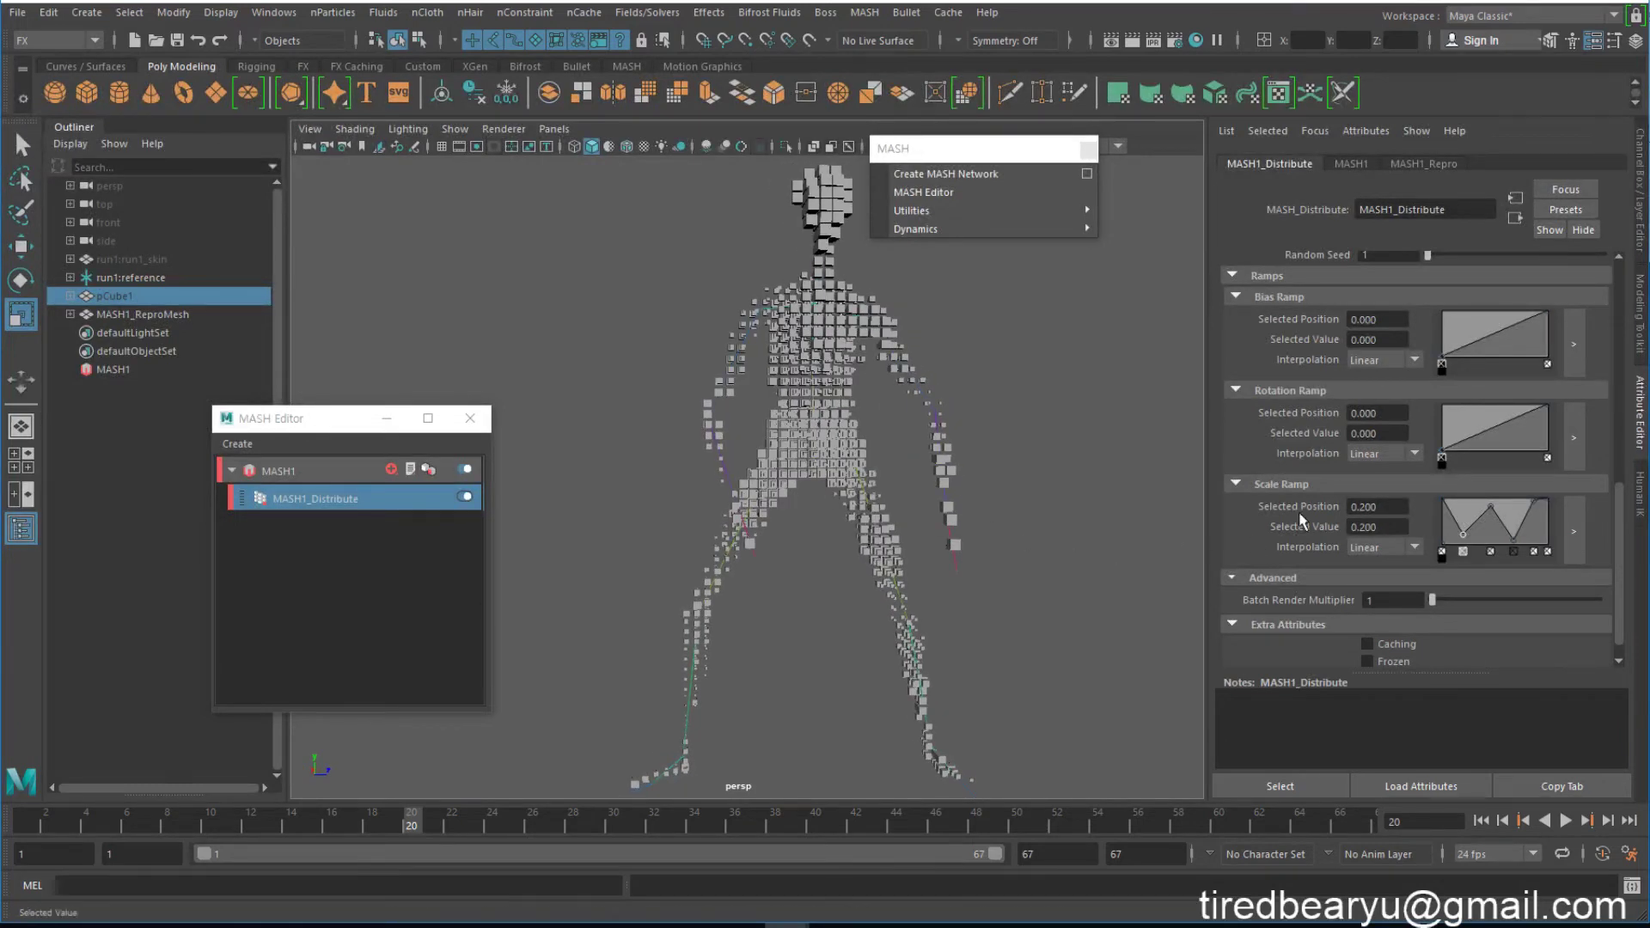
Step: Add points to the Rotation Ramp to bend its curve, try moving the Bias Ramp's first point, and clear the selection
mouse_move(1462, 429)
mouse_down()
mouse_move(1500, 443)
mouse_move(1532, 430)
mouse_move(1471, 433)
mouse_up()
click(1522, 437)
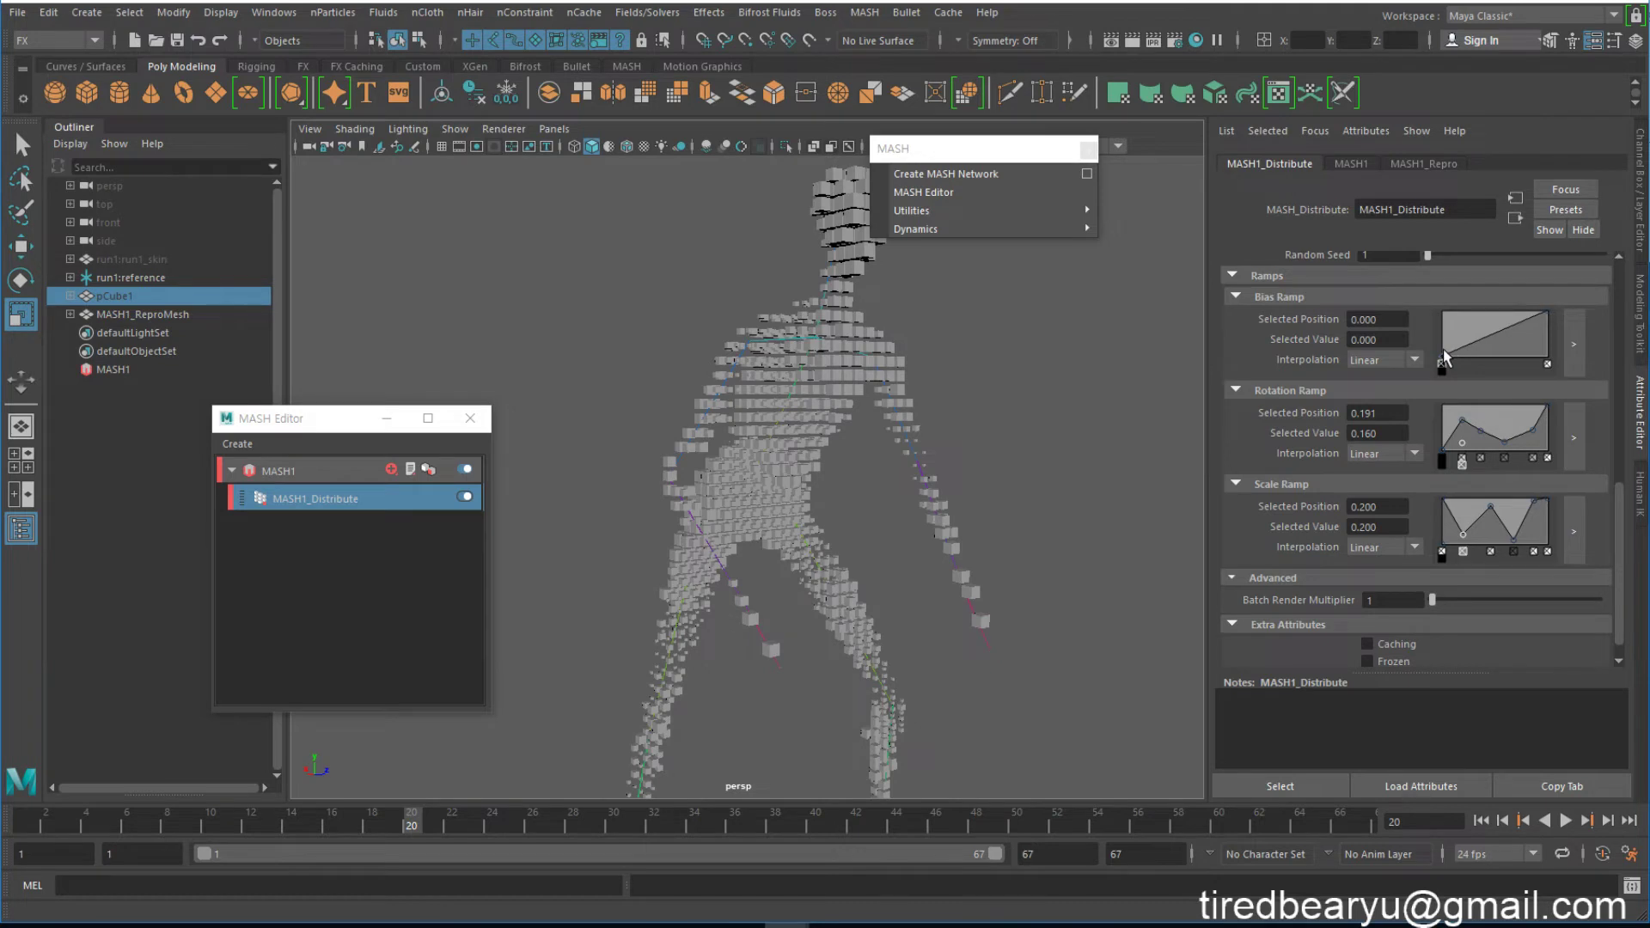
mouse_move(1443, 352)
mouse_down()
mouse_move(1466, 292)
mouse_move(1448, 320)
mouse_move(1485, 329)
mouse_move(1404, 335)
mouse_move(1460, 373)
mouse_move(1443, 378)
mouse_up()
alt+drag(782, 532, 896, 426)
click(1025, 477)
alt+drag(839, 427, 824, 425)
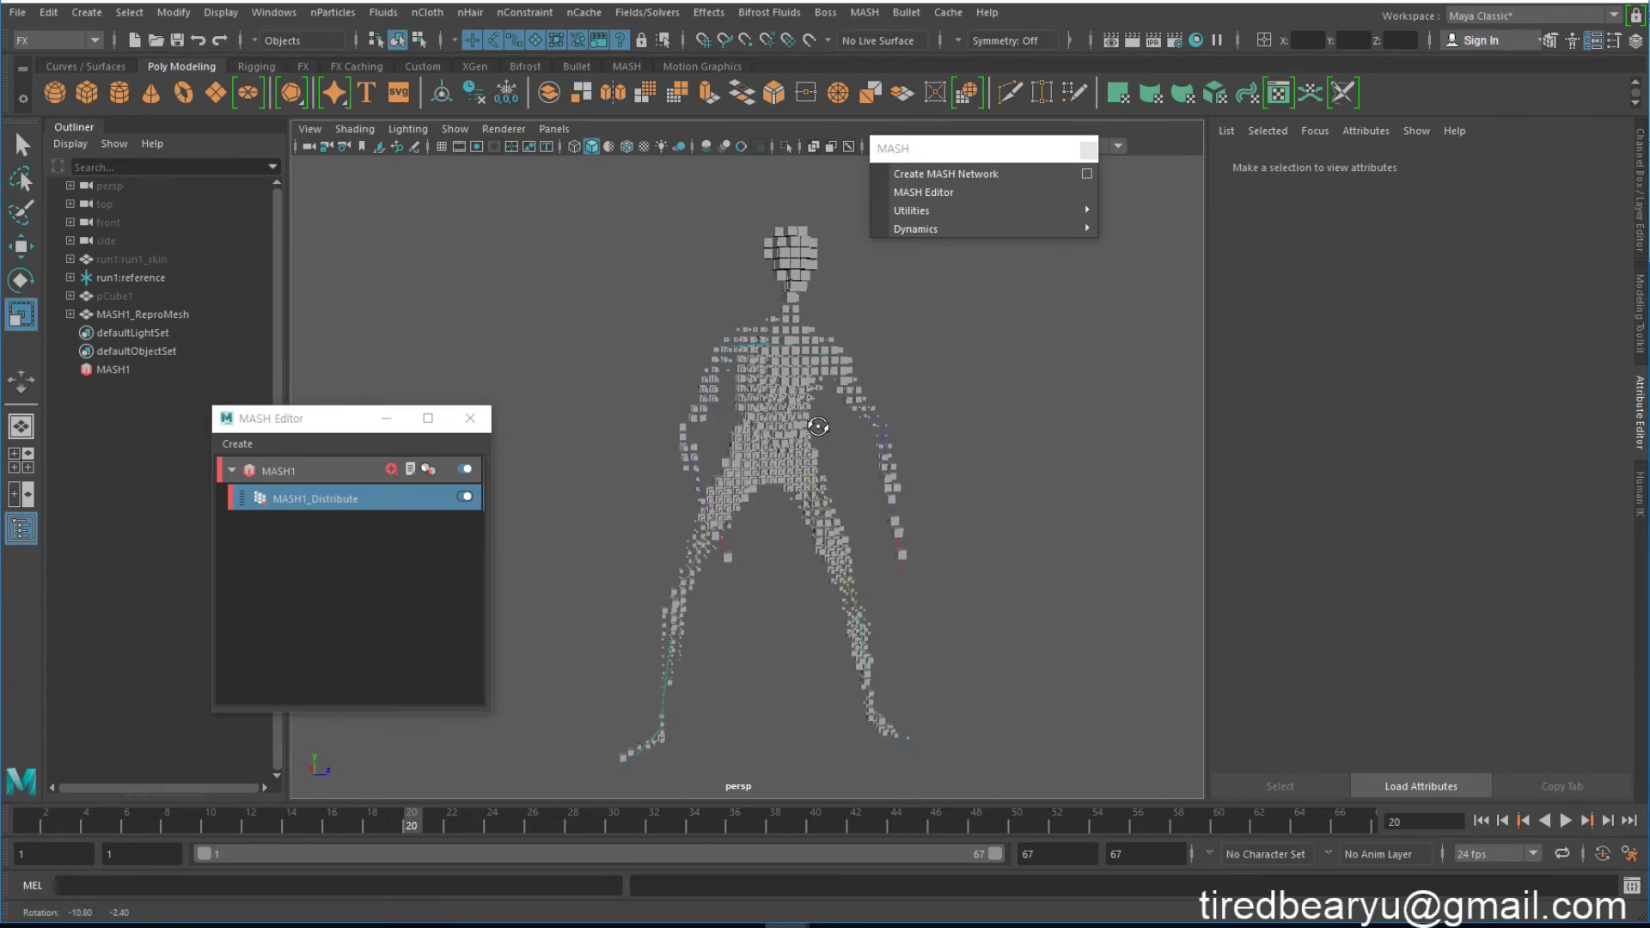
Step: Hide the skeleton joints in the viewport so that only the cube figure is displayed
click(777, 448)
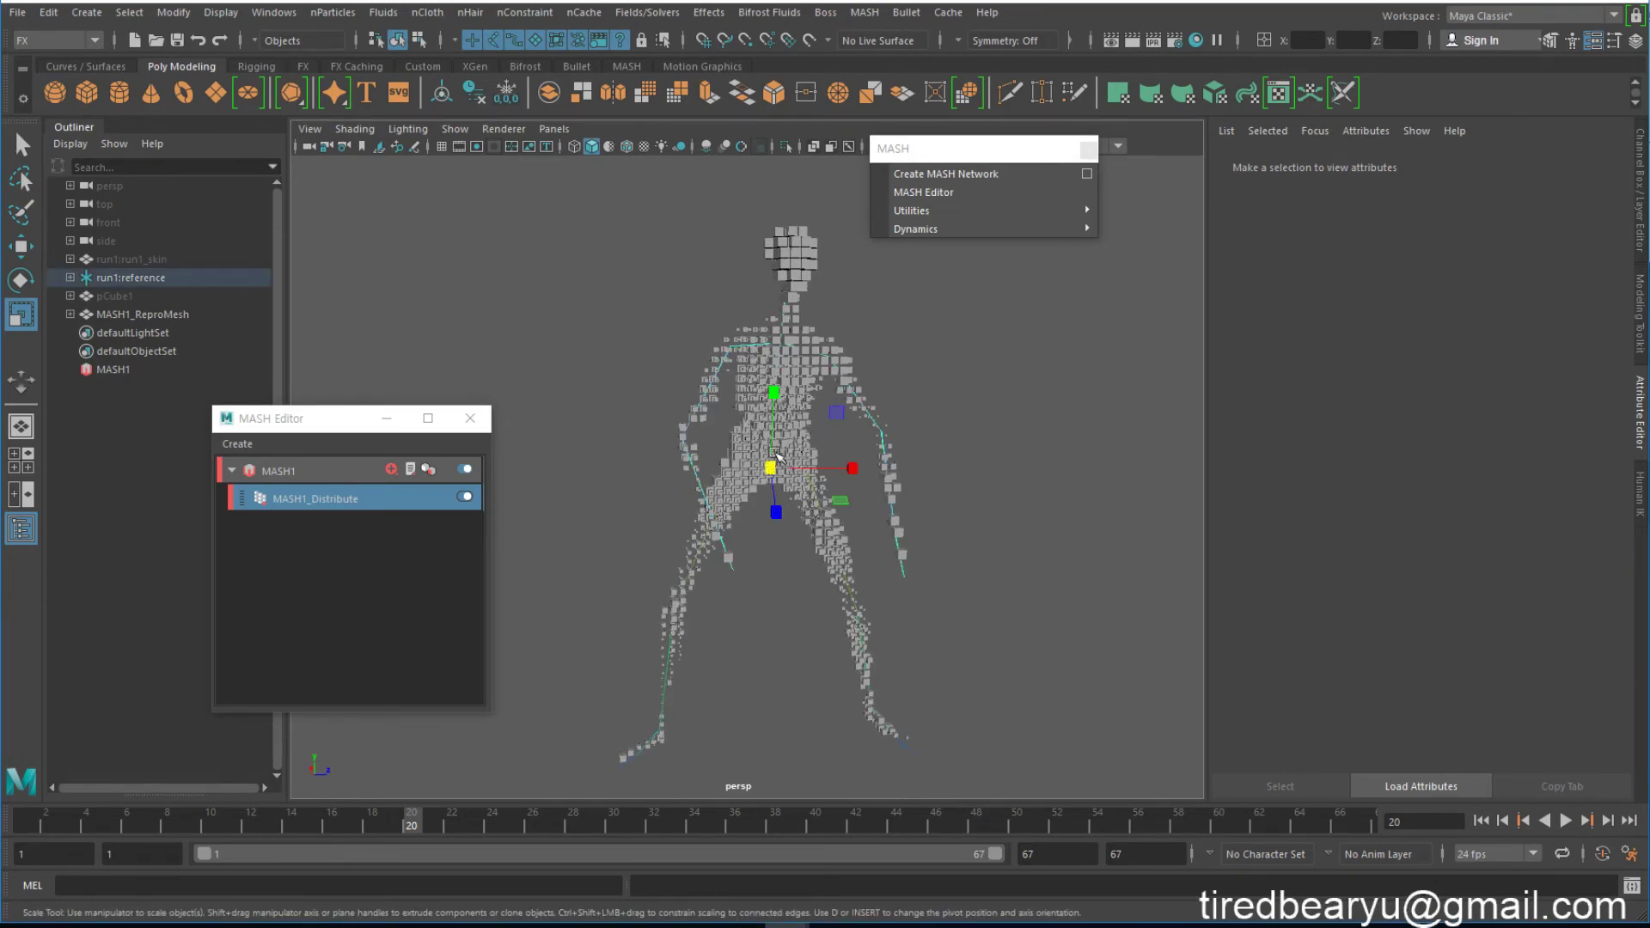
click(1045, 444)
click(468, 136)
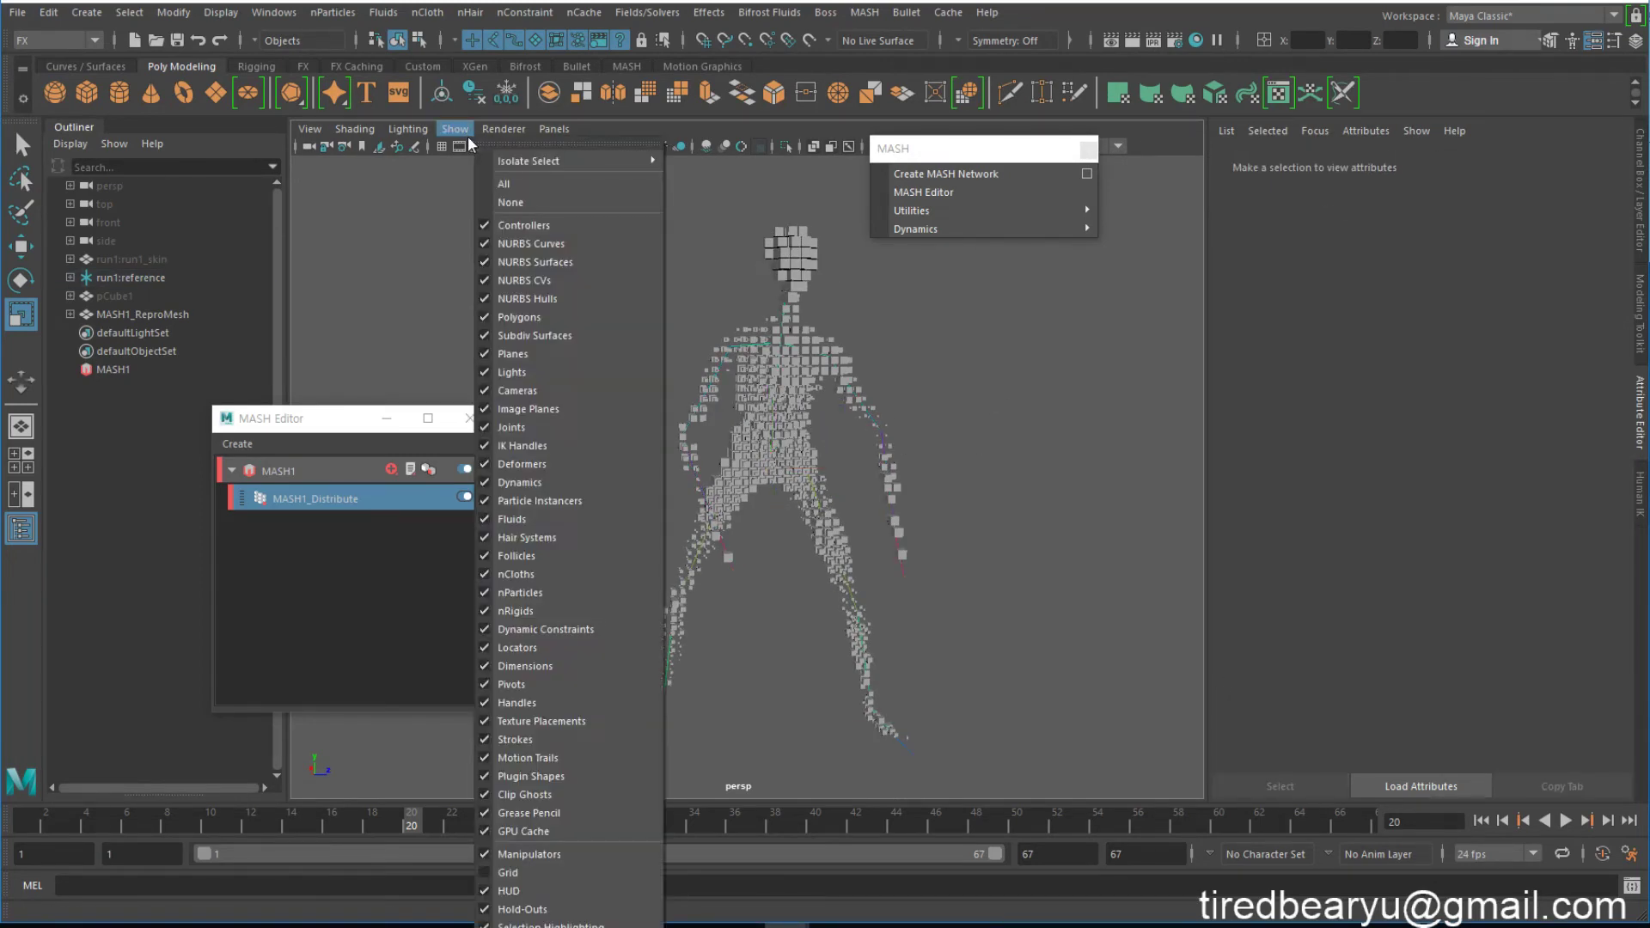
click(526, 426)
alt+drag(981, 465, 946, 465)
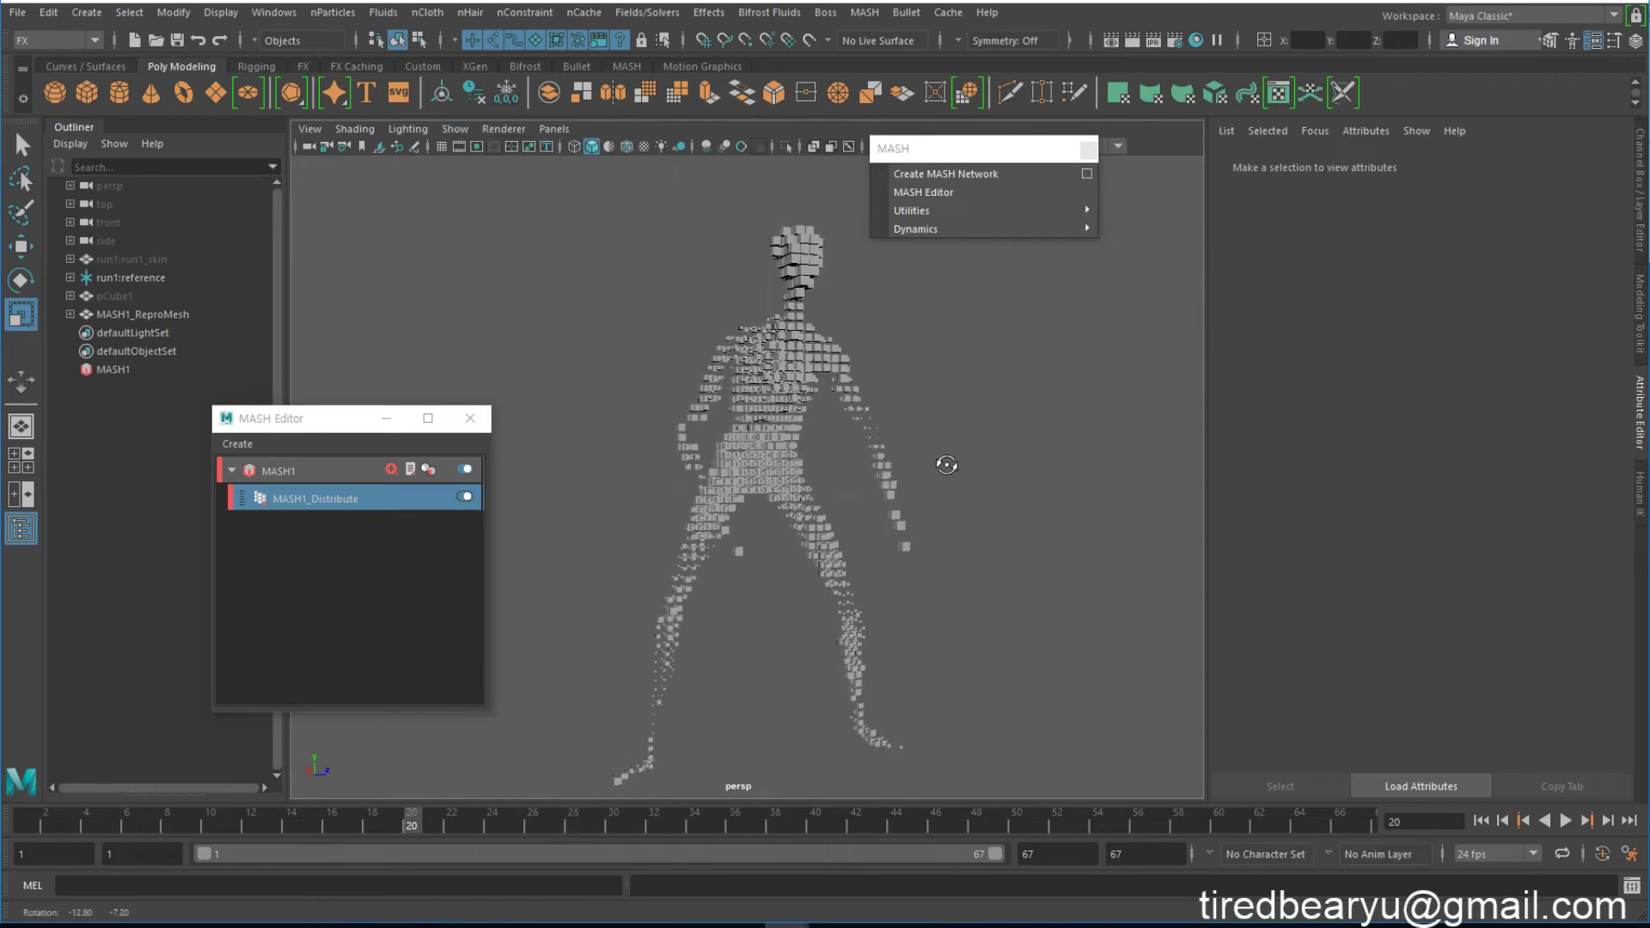
Step: Return to the start of the timeline, play the cube figure's run, and stop playback at frame 35
scroll(943, 466, down, 2)
drag(91, 825, 1, 830)
click(1570, 825)
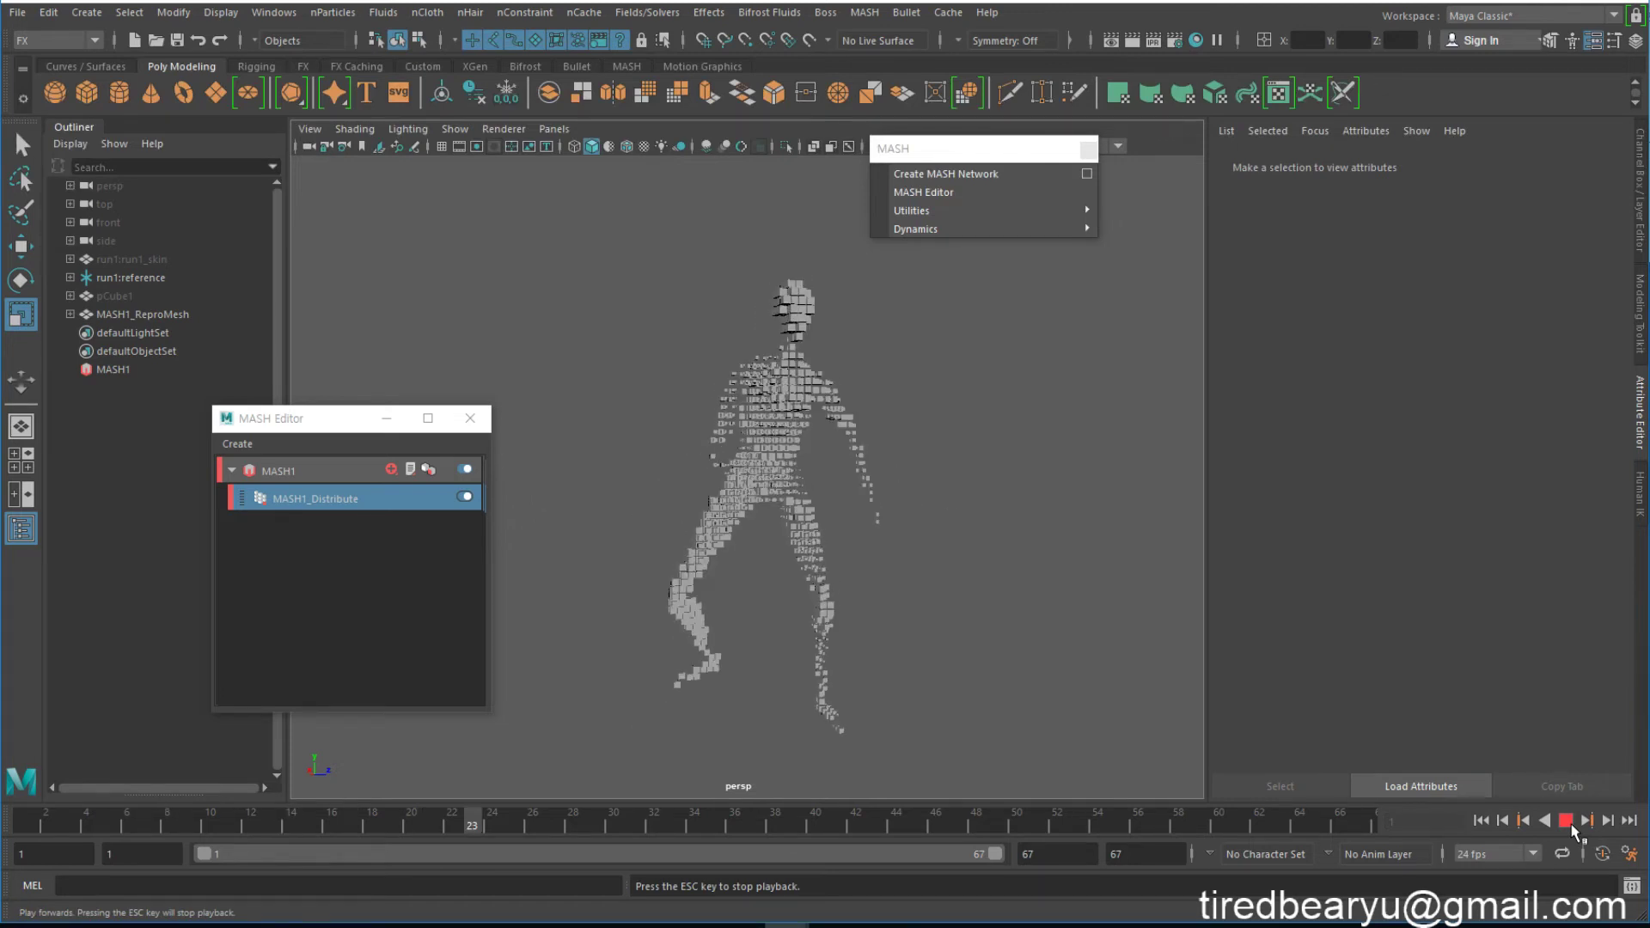
key(Escape)
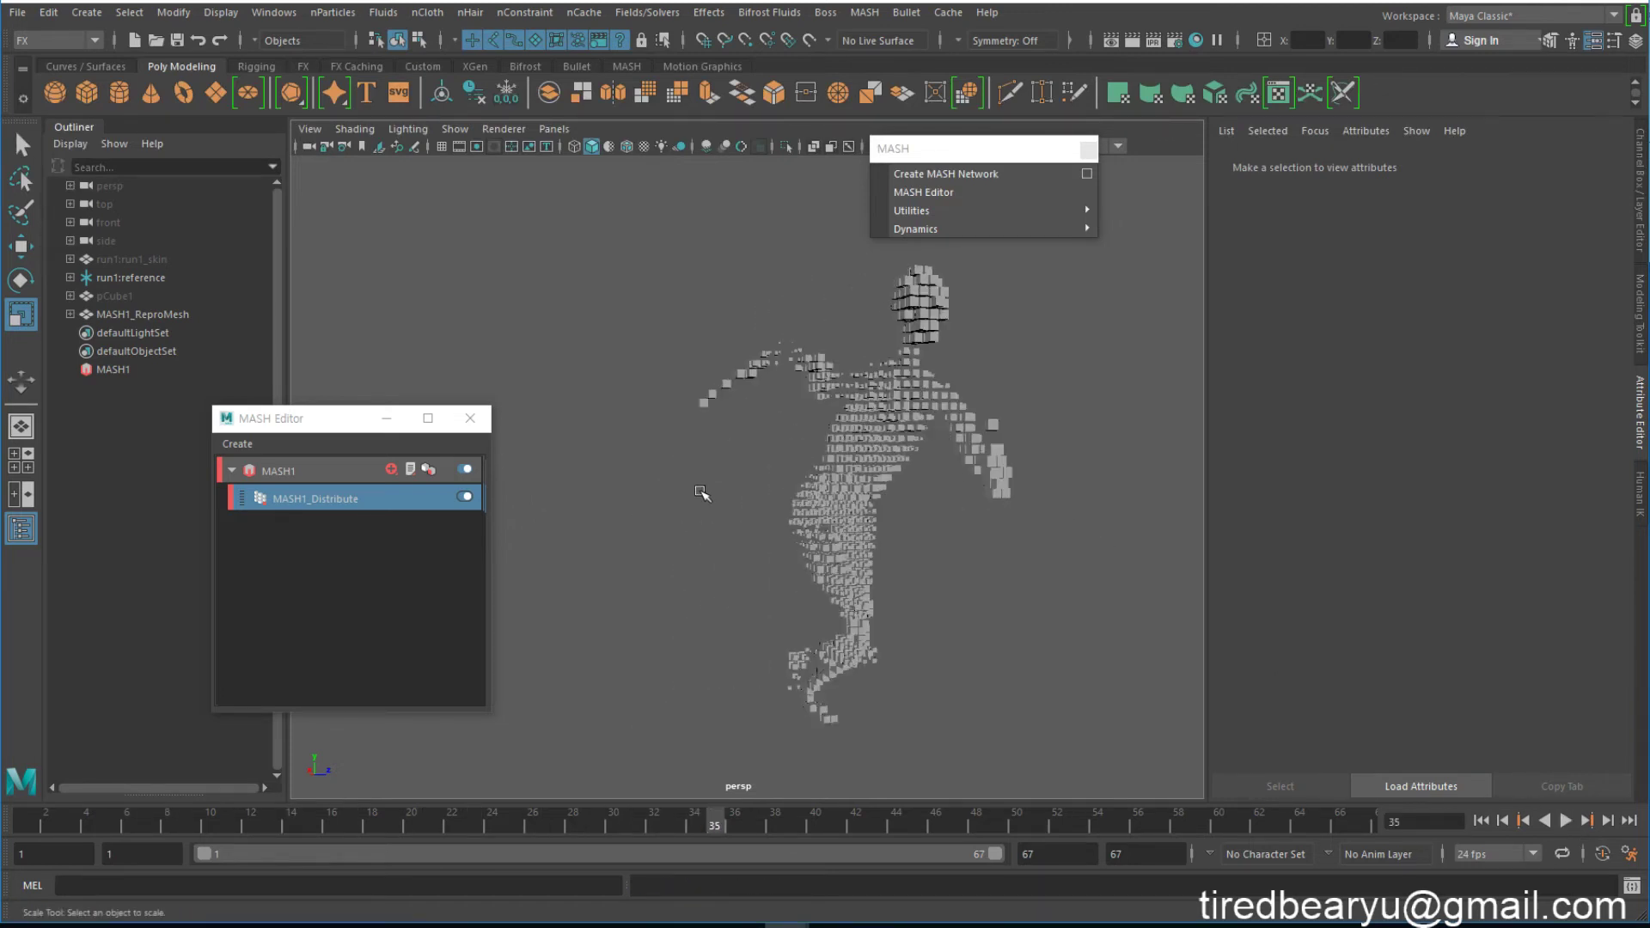
Step: Select the cube figure, show the MASH1 network's attributes, and add a Color node to the network
click(806, 508)
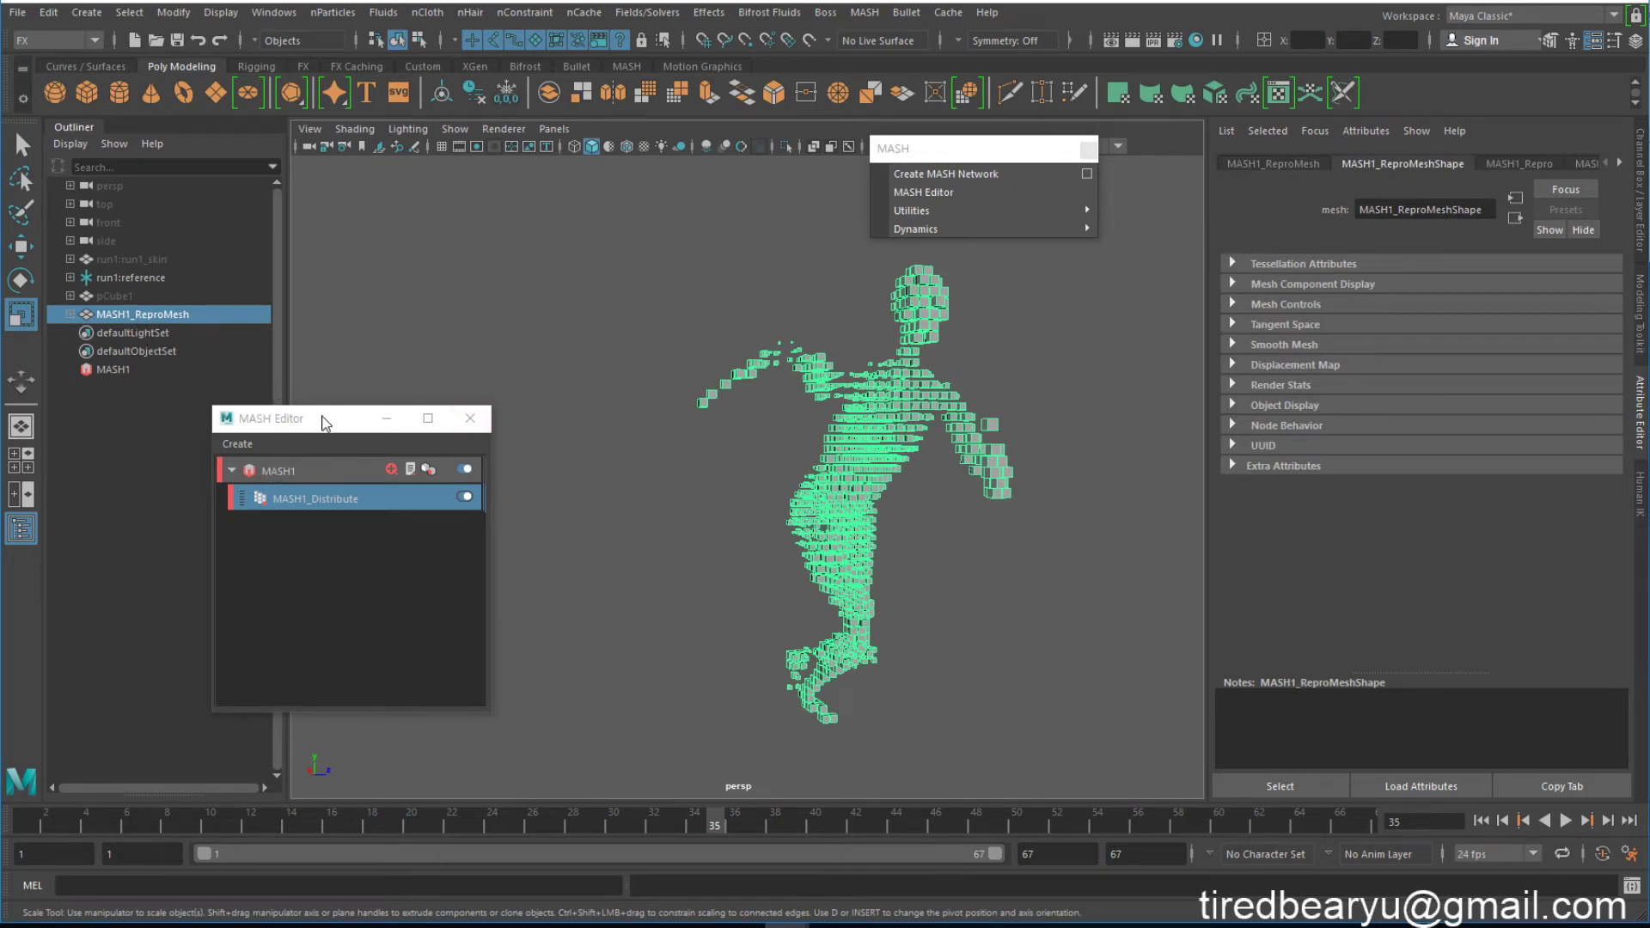
drag(324, 419, 389, 227)
click(351, 281)
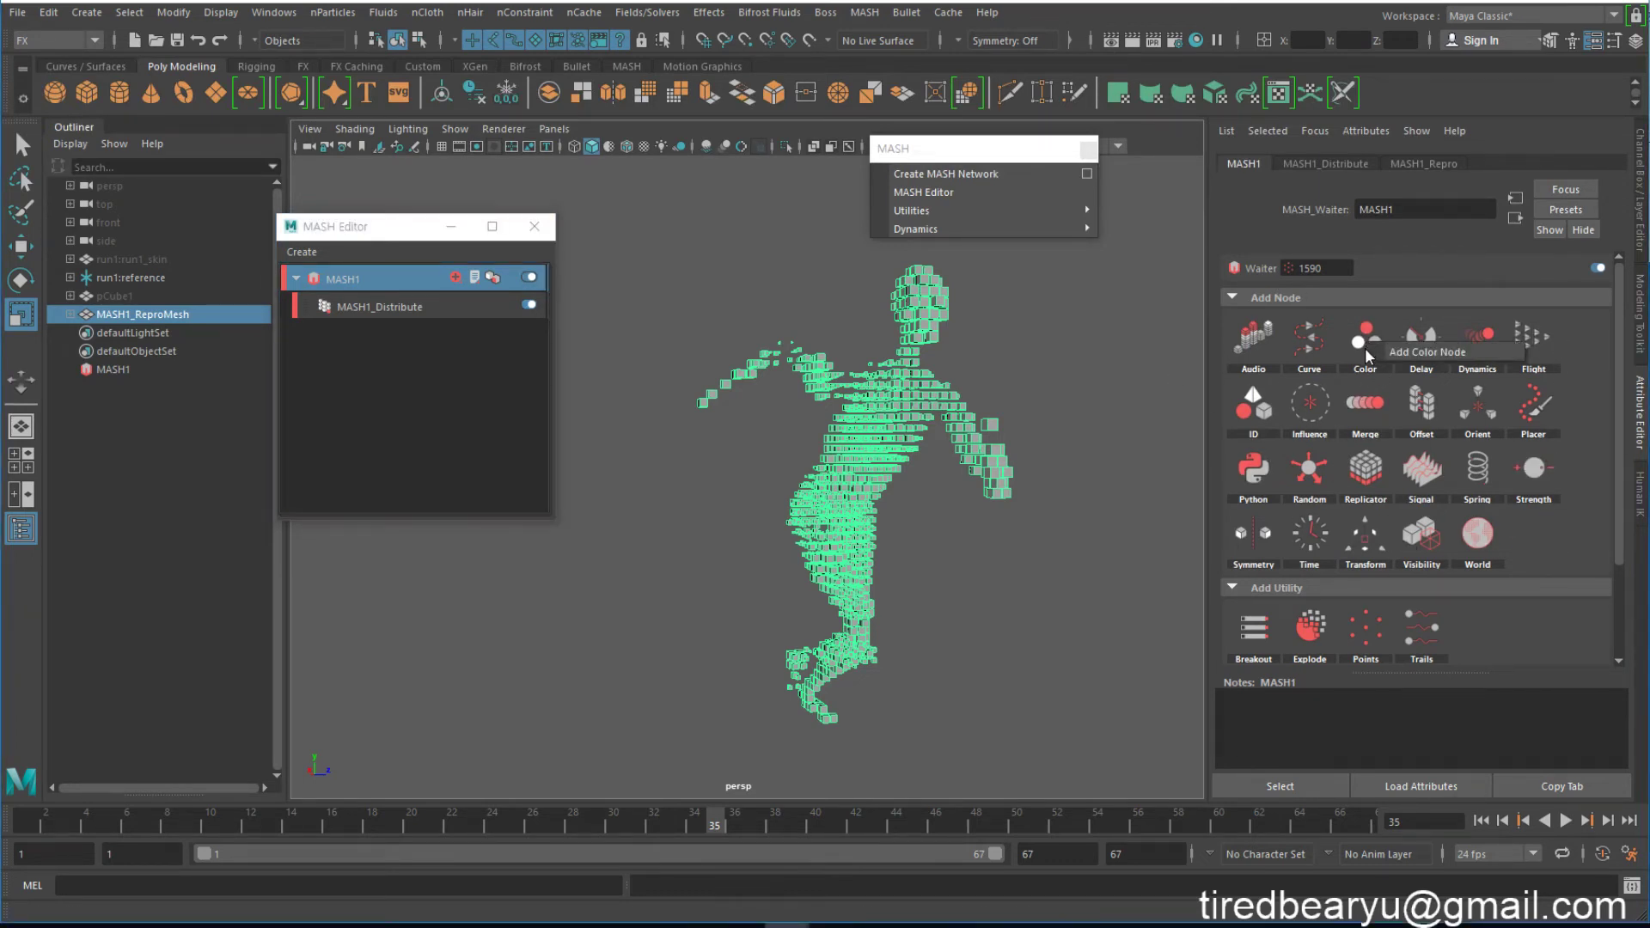
click(1432, 356)
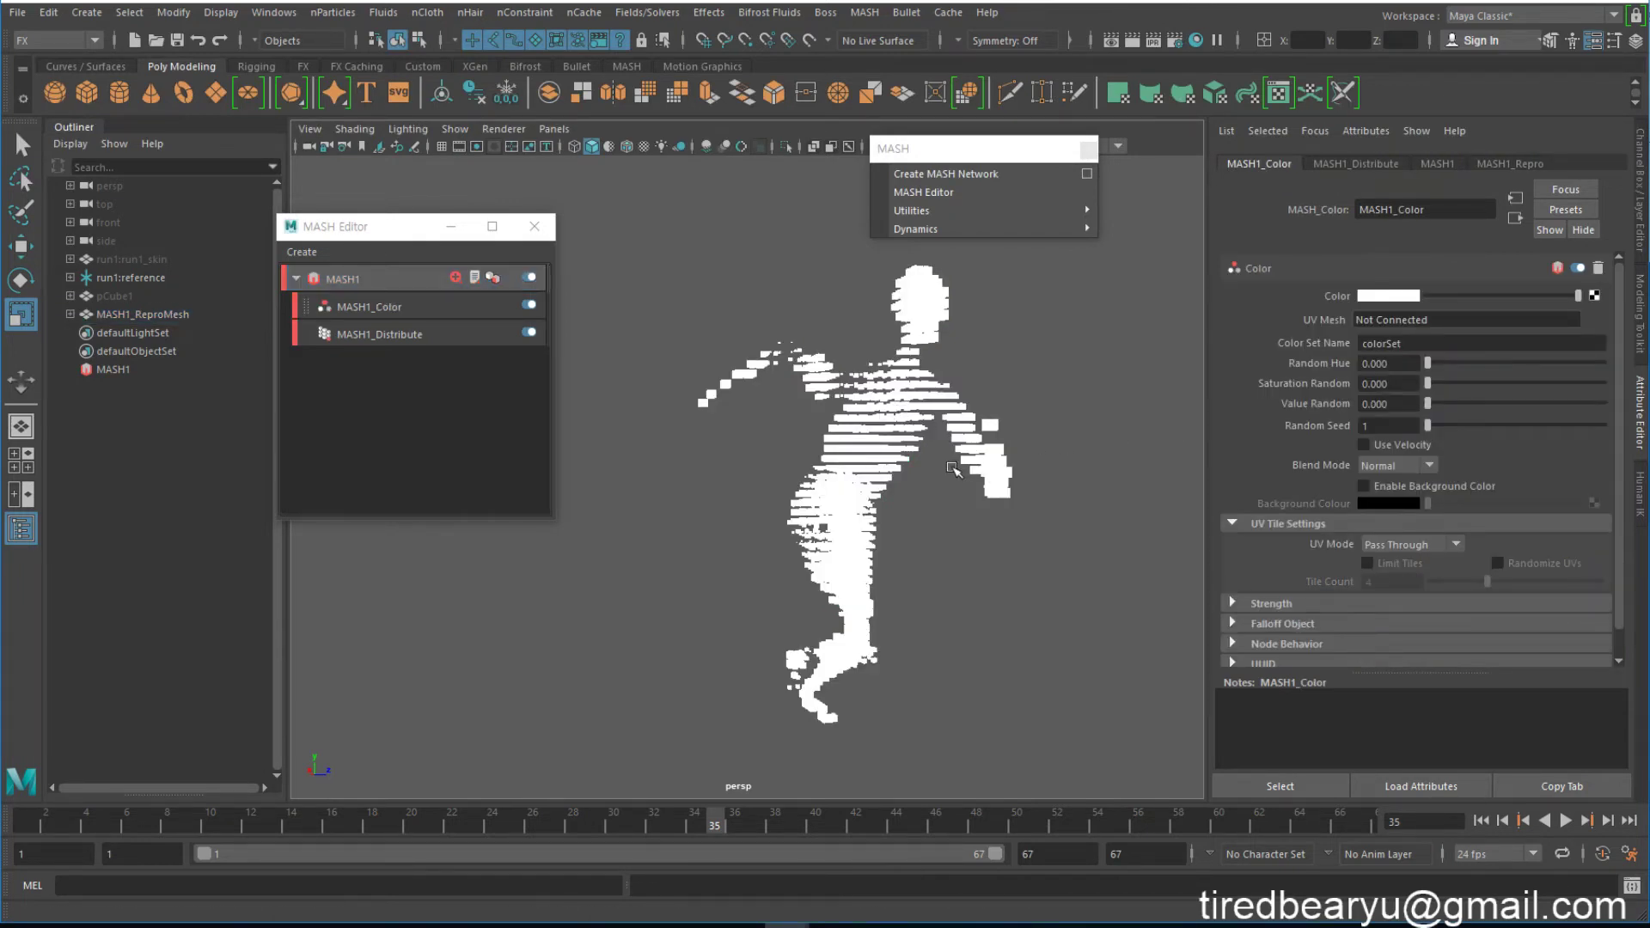
alt+drag(977, 464, 944, 483)
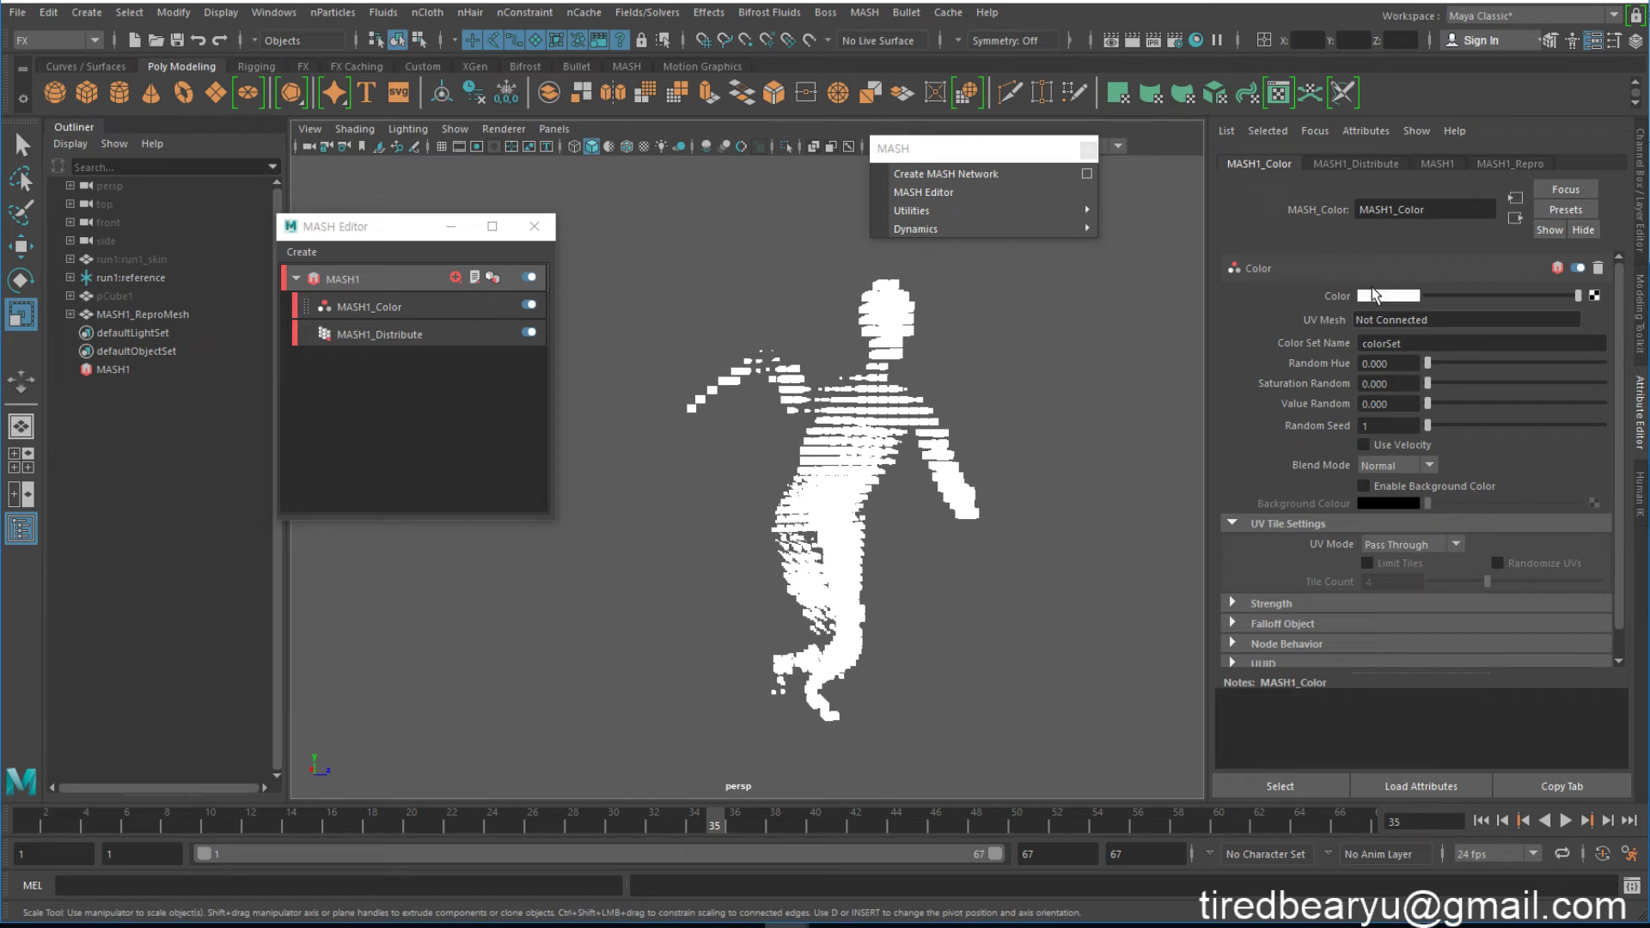
Step: Set the Color node's Random Hue to 0.011 and Saturation Random to 0.542
mouse_move(1578, 295)
mouse_down()
mouse_move(1321, 276)
mouse_move(1594, 284)
mouse_up()
drag(1520, 361, 1539, 361)
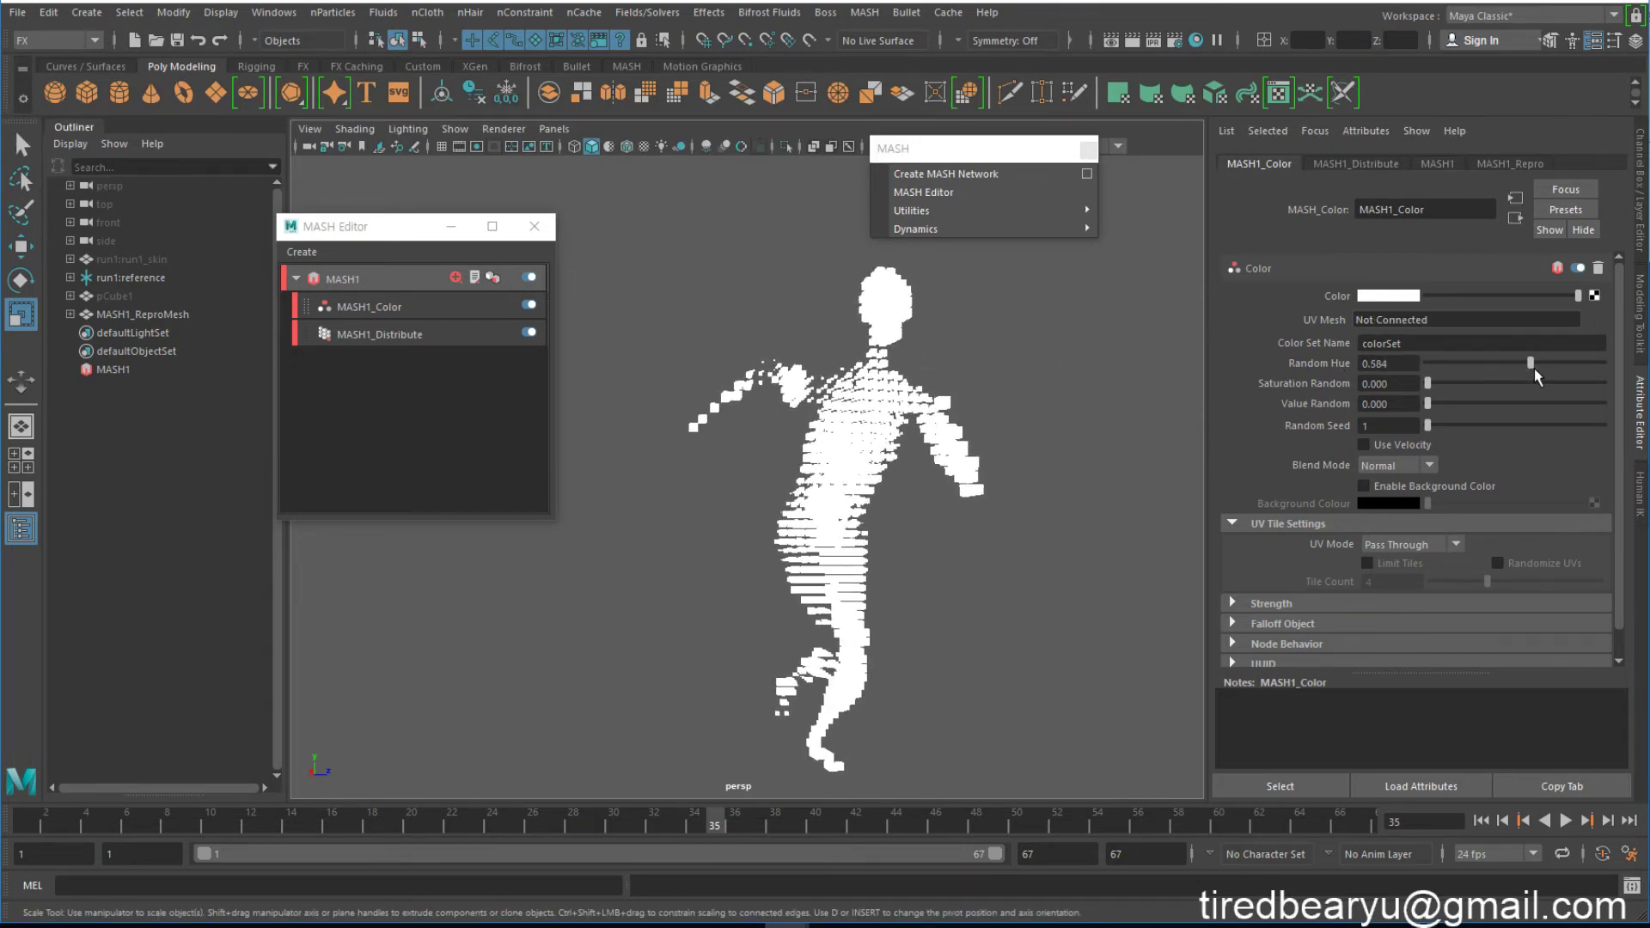
drag(1534, 365, 1429, 365)
drag(1466, 384, 1521, 384)
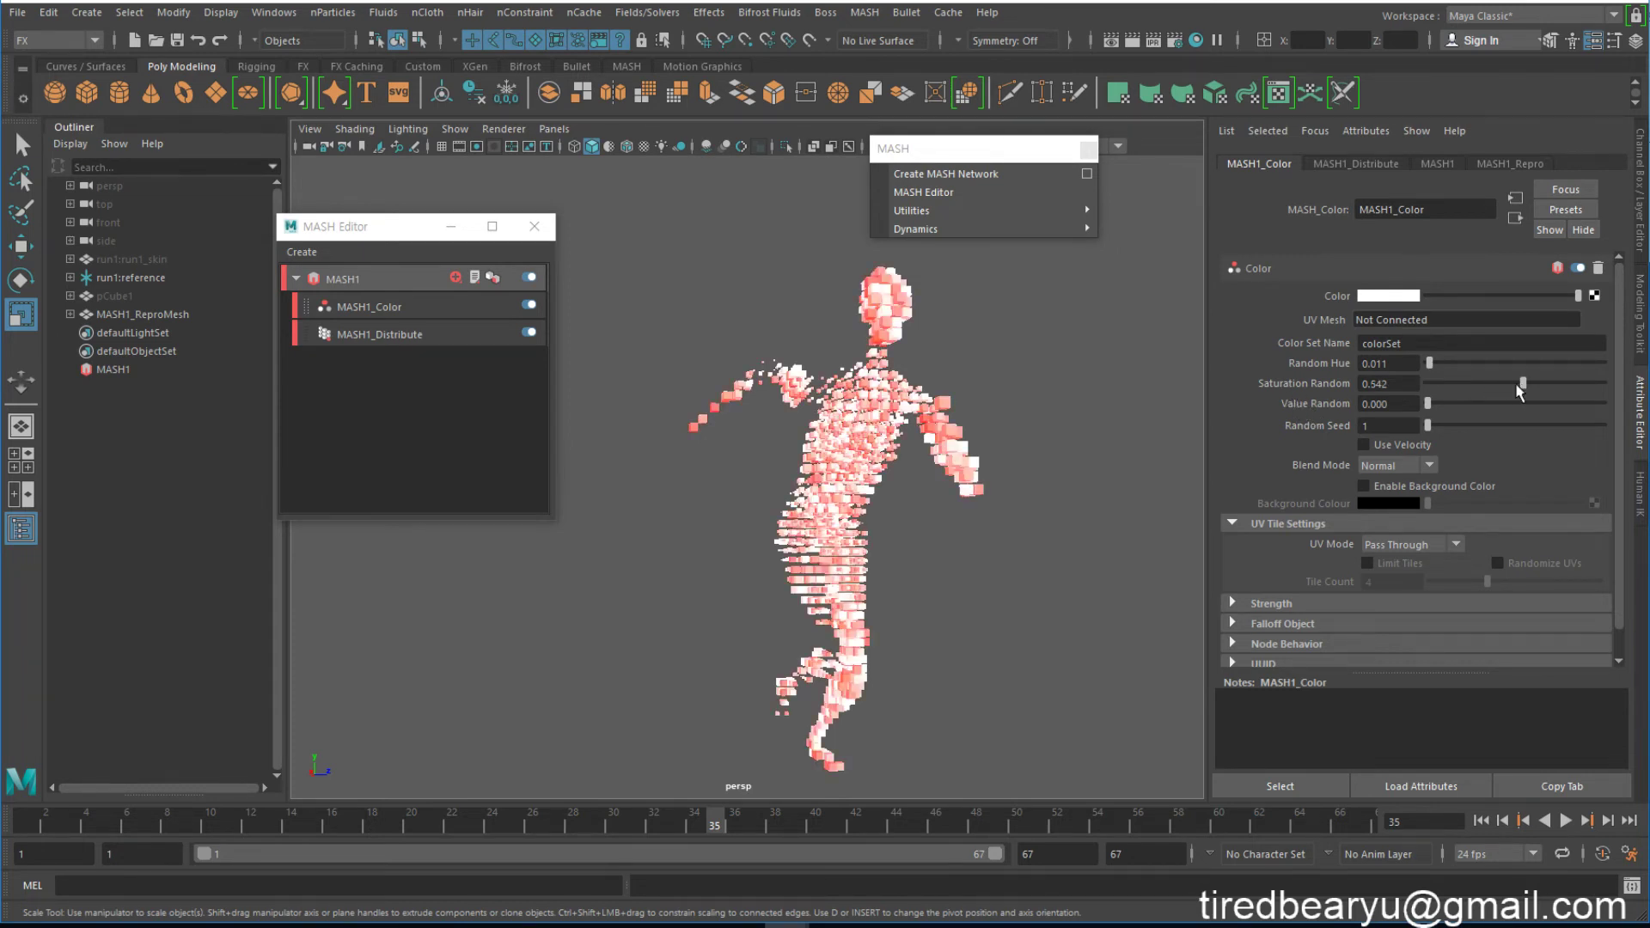
Step: Set the Color node's Value Random to 0.758 and Random Hue to 1.000
alt+drag(1064, 411, 1054, 398)
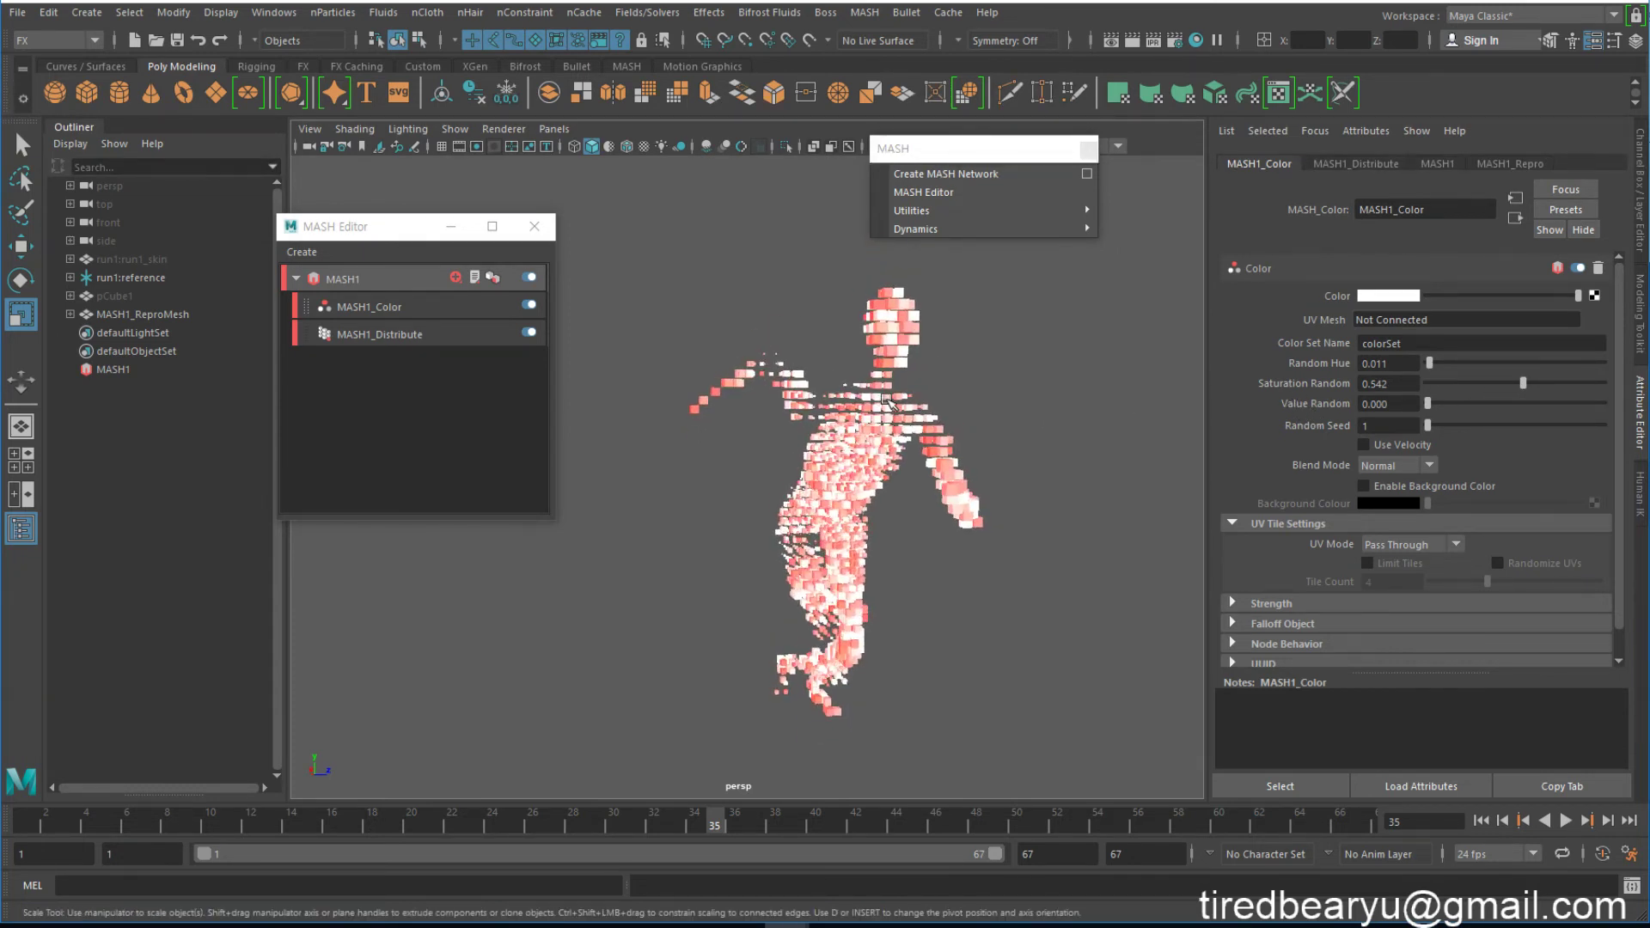
alt+drag(881, 434, 1001, 416)
drag(1469, 404, 1561, 404)
alt+drag(1105, 450, 1103, 453)
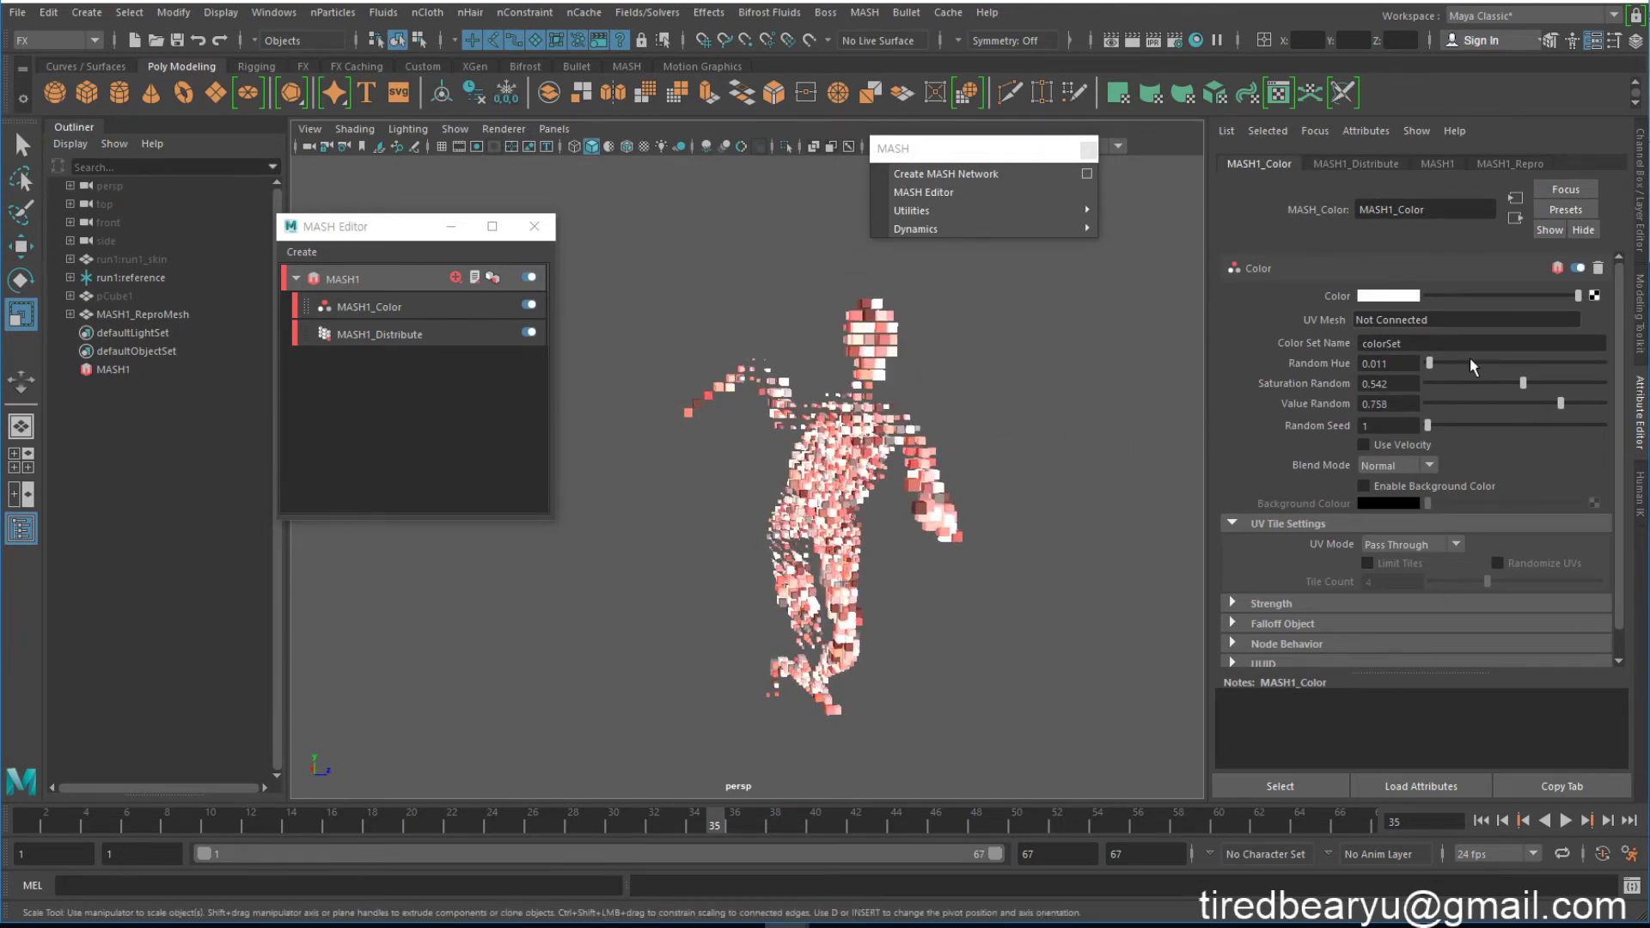
drag(1470, 361, 1632, 371)
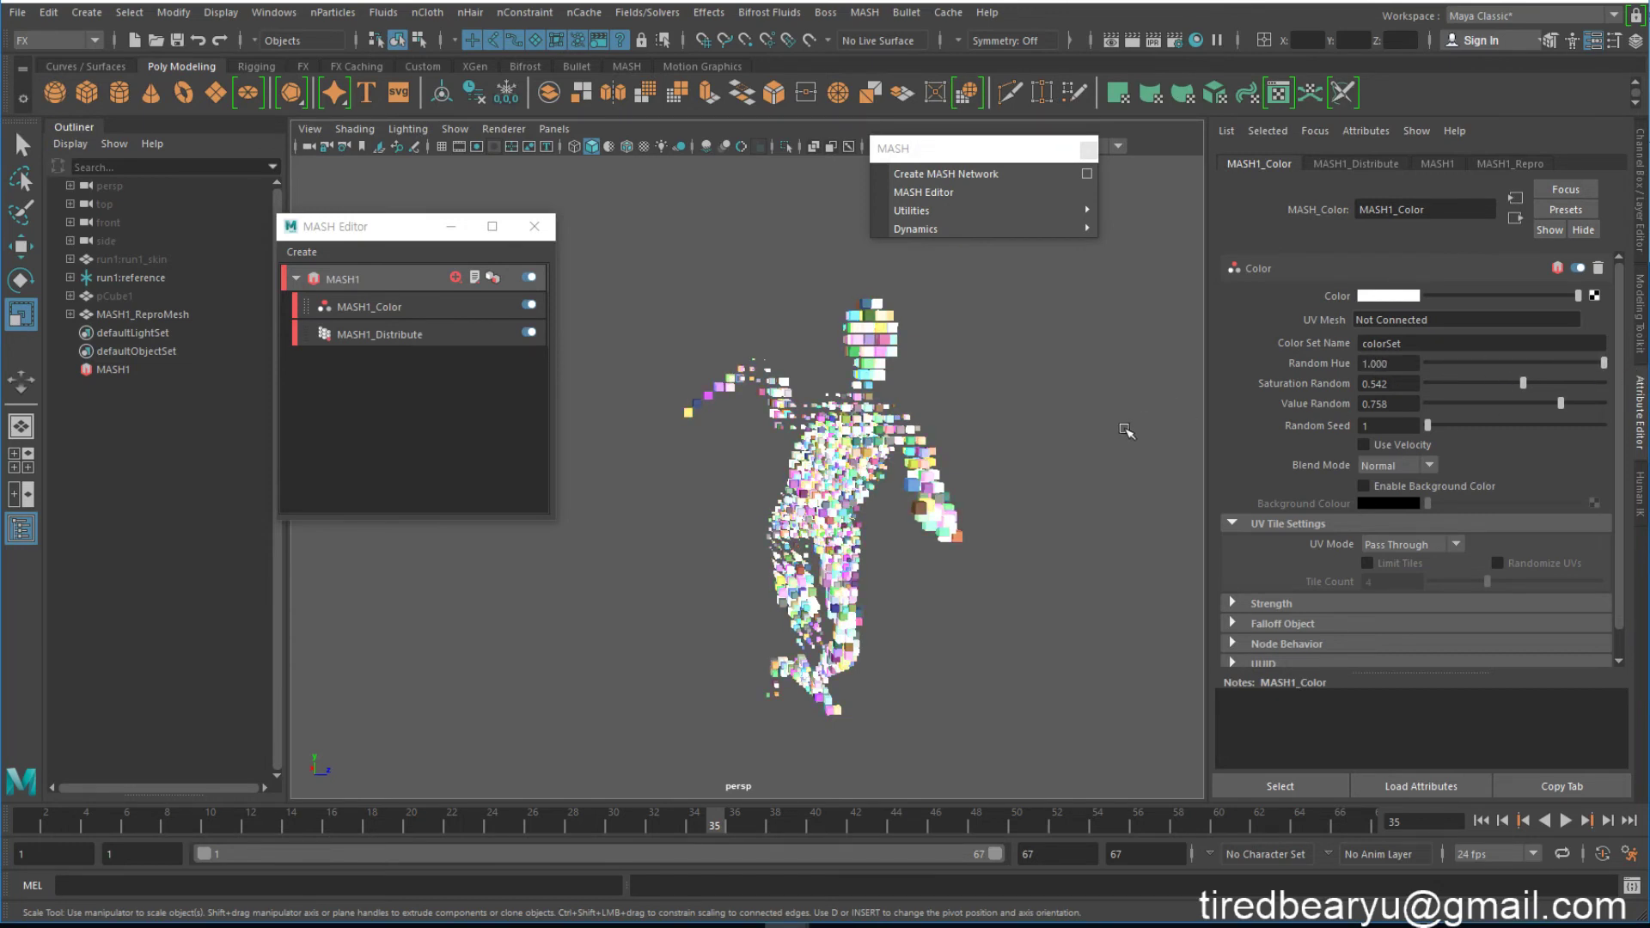
Step: Adjust the Color node's Saturation Random to 0.589 and Value Random to 1.000
alt+drag(1002, 443, 900, 367)
alt+drag(992, 442, 992, 458)
drag(1543, 383, 1607, 417)
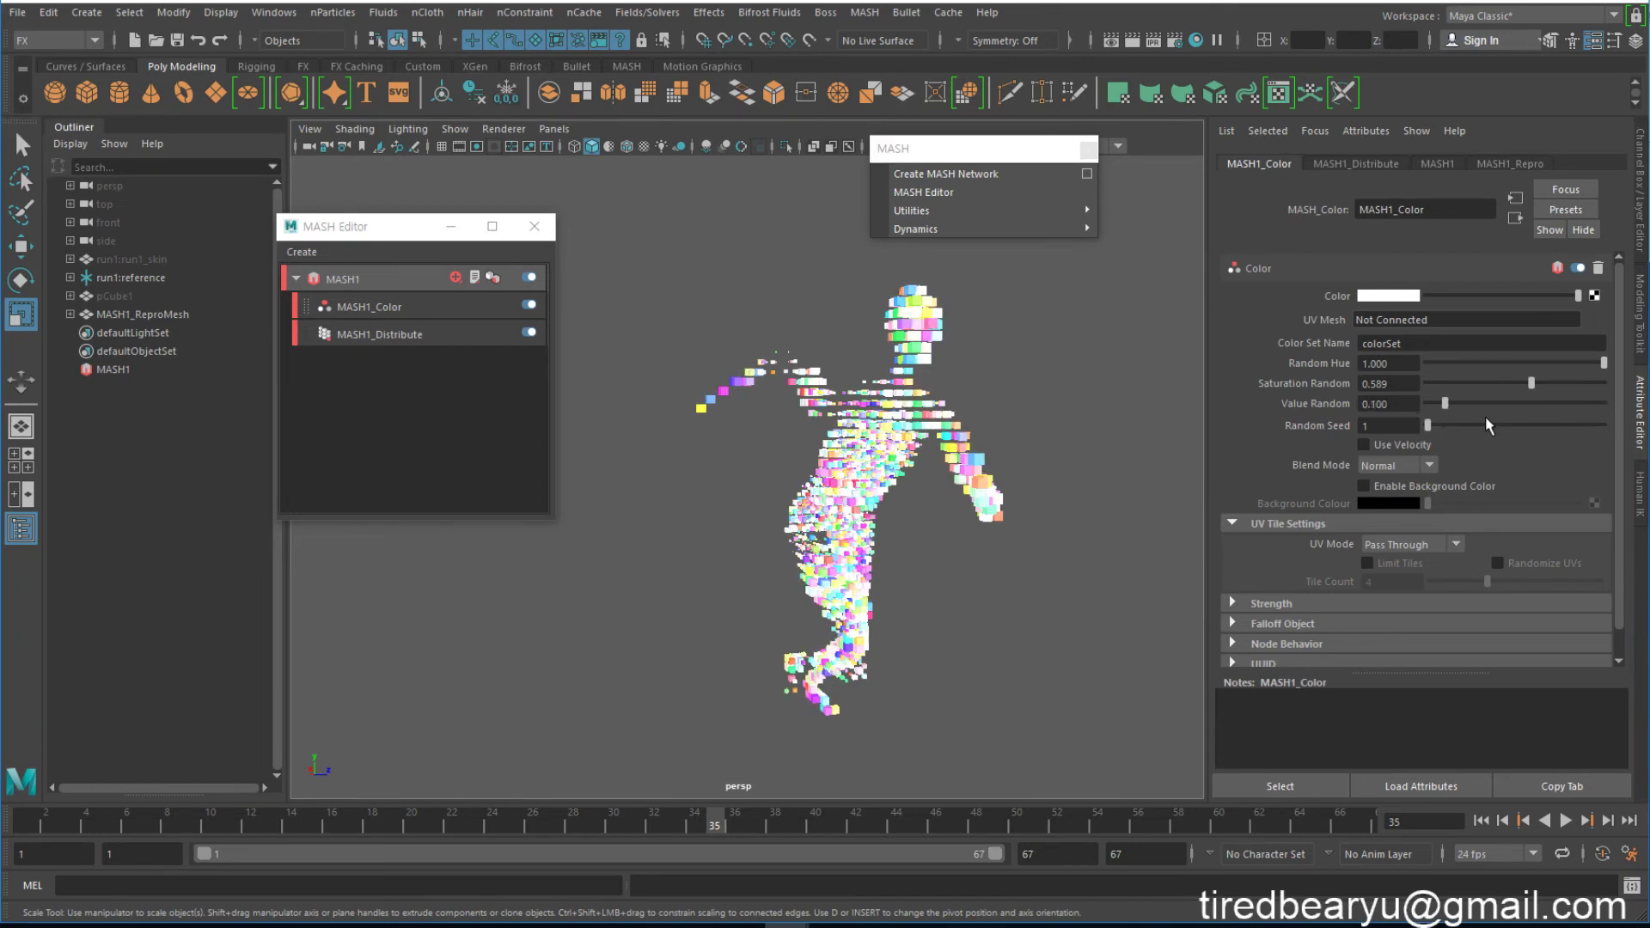
alt+drag(997, 443, 928, 408)
alt+middle_drag(928, 408, 885, 403)
alt+drag(962, 430, 997, 443)
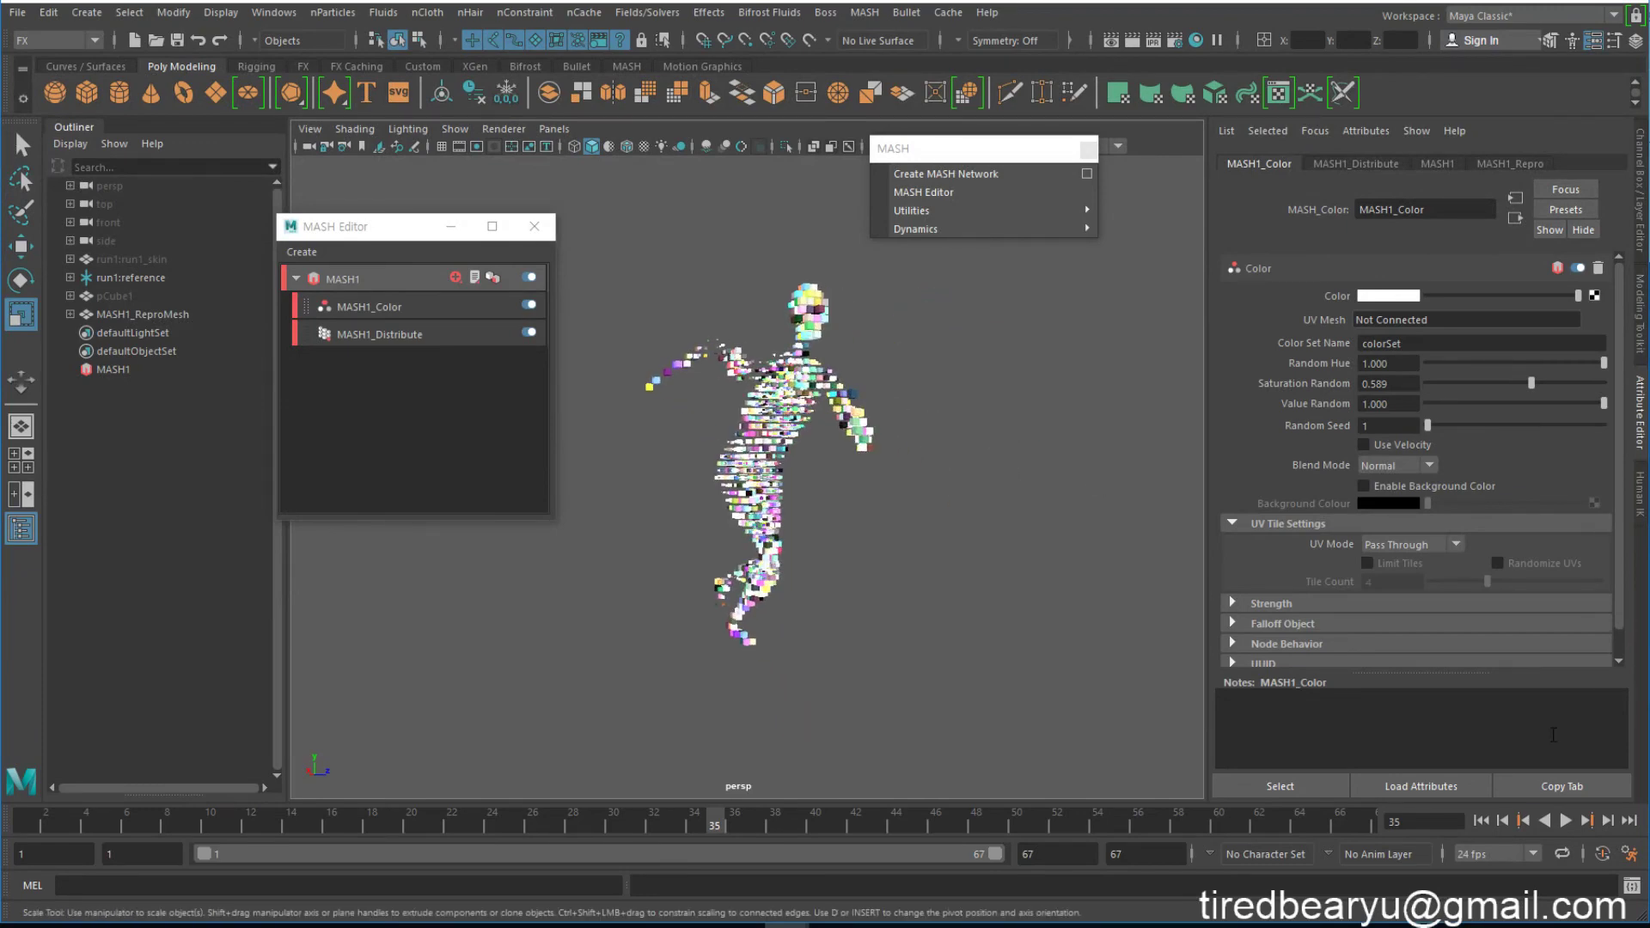
Step: Play the multicoloured cube figure's run from the first frame, stop at frame 2, and recentre the figure in view
click(1480, 822)
click(1566, 821)
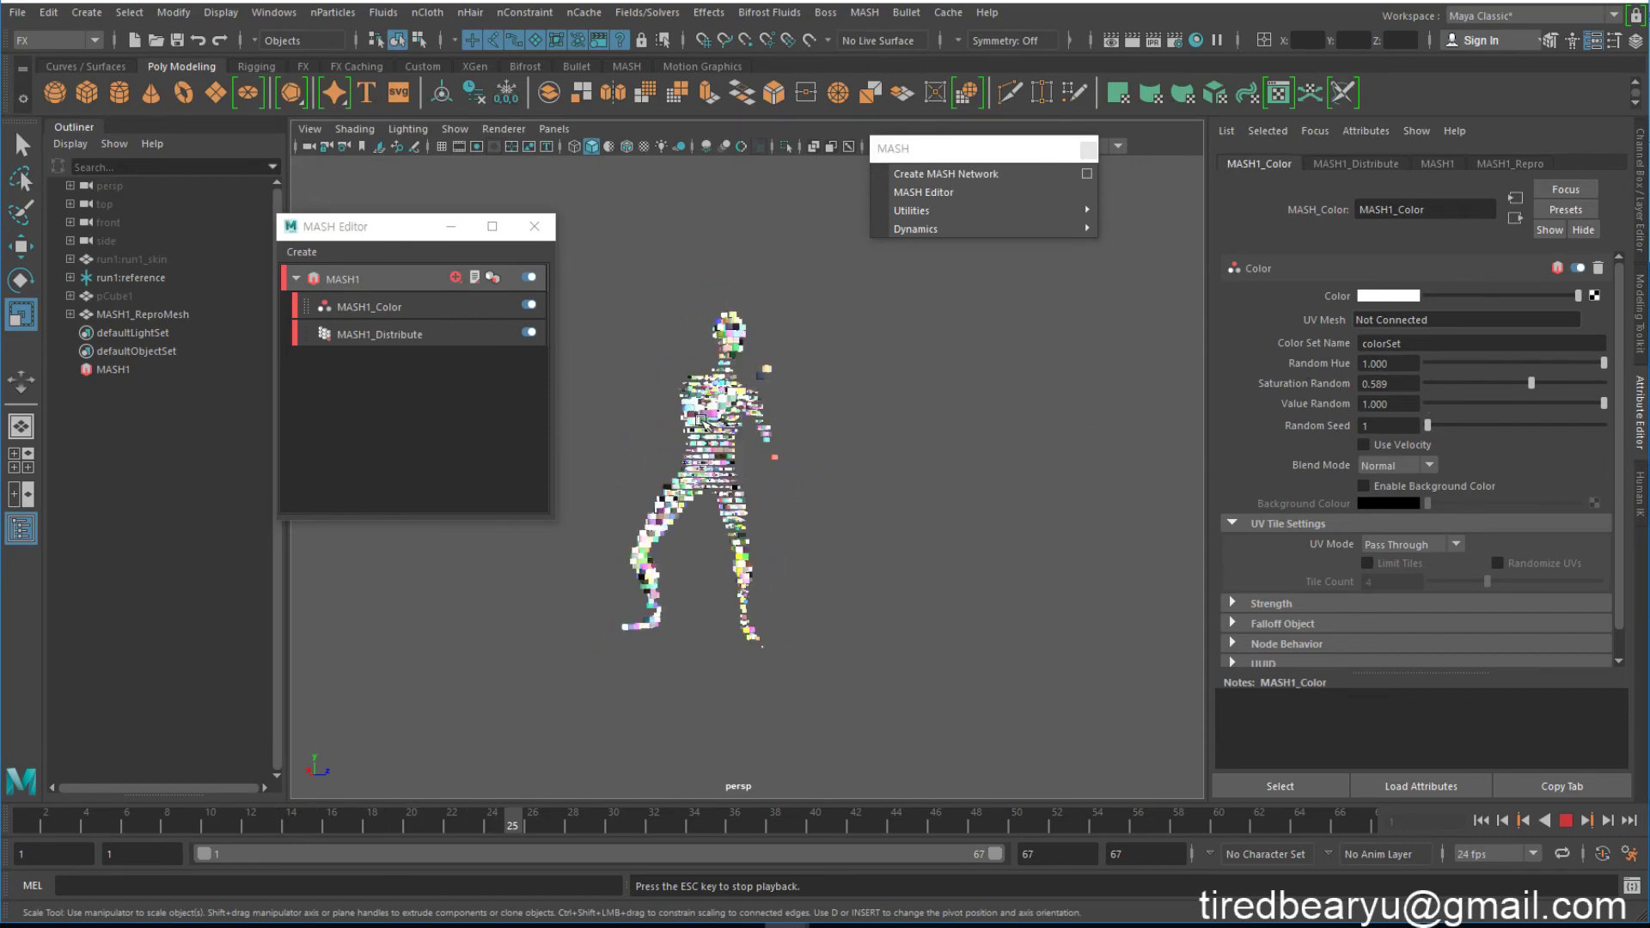
alt+right_drag(965, 564, 551, 410)
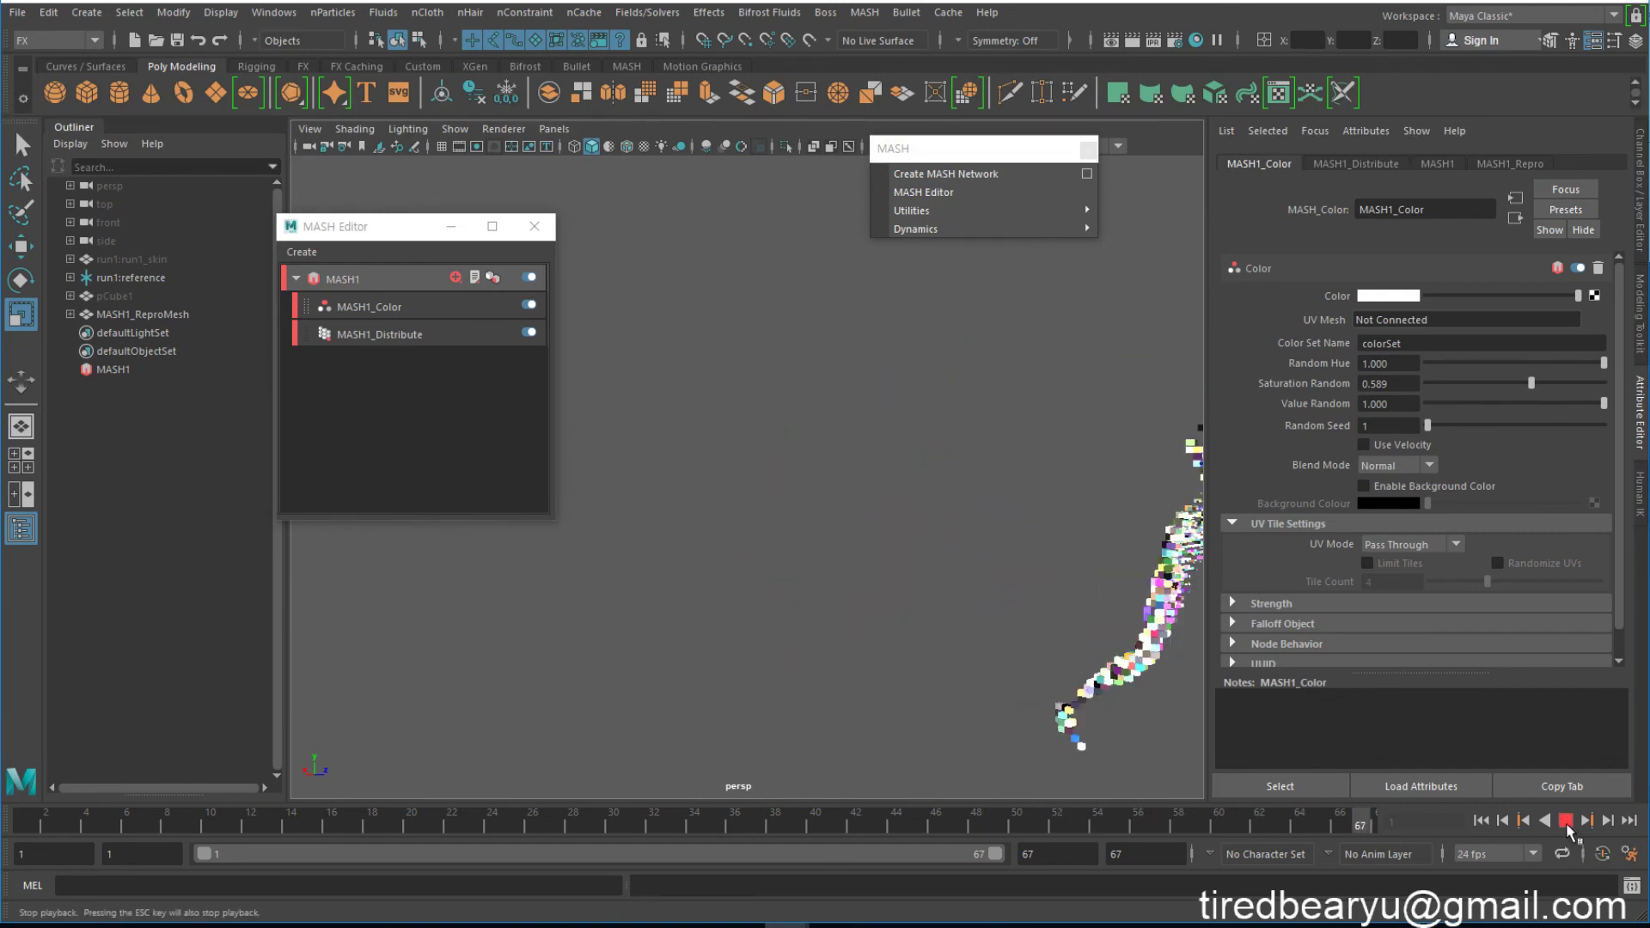
click(1567, 823)
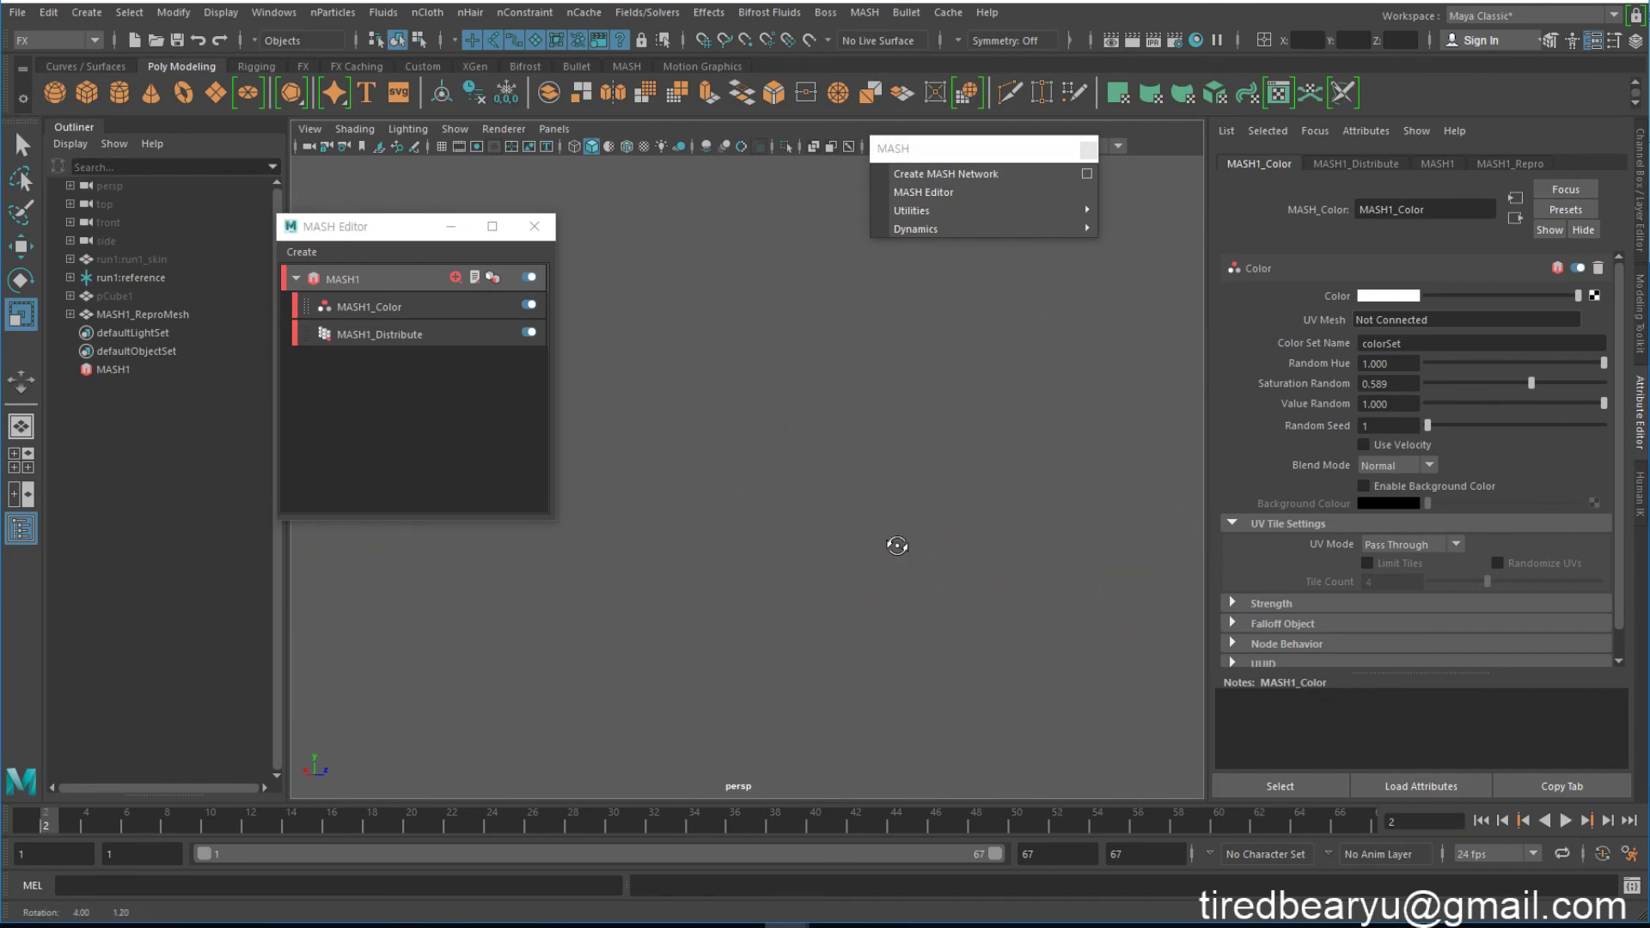
alt+middle_drag(821, 503, 1120, 615)
scroll(920, 586, up, 5)
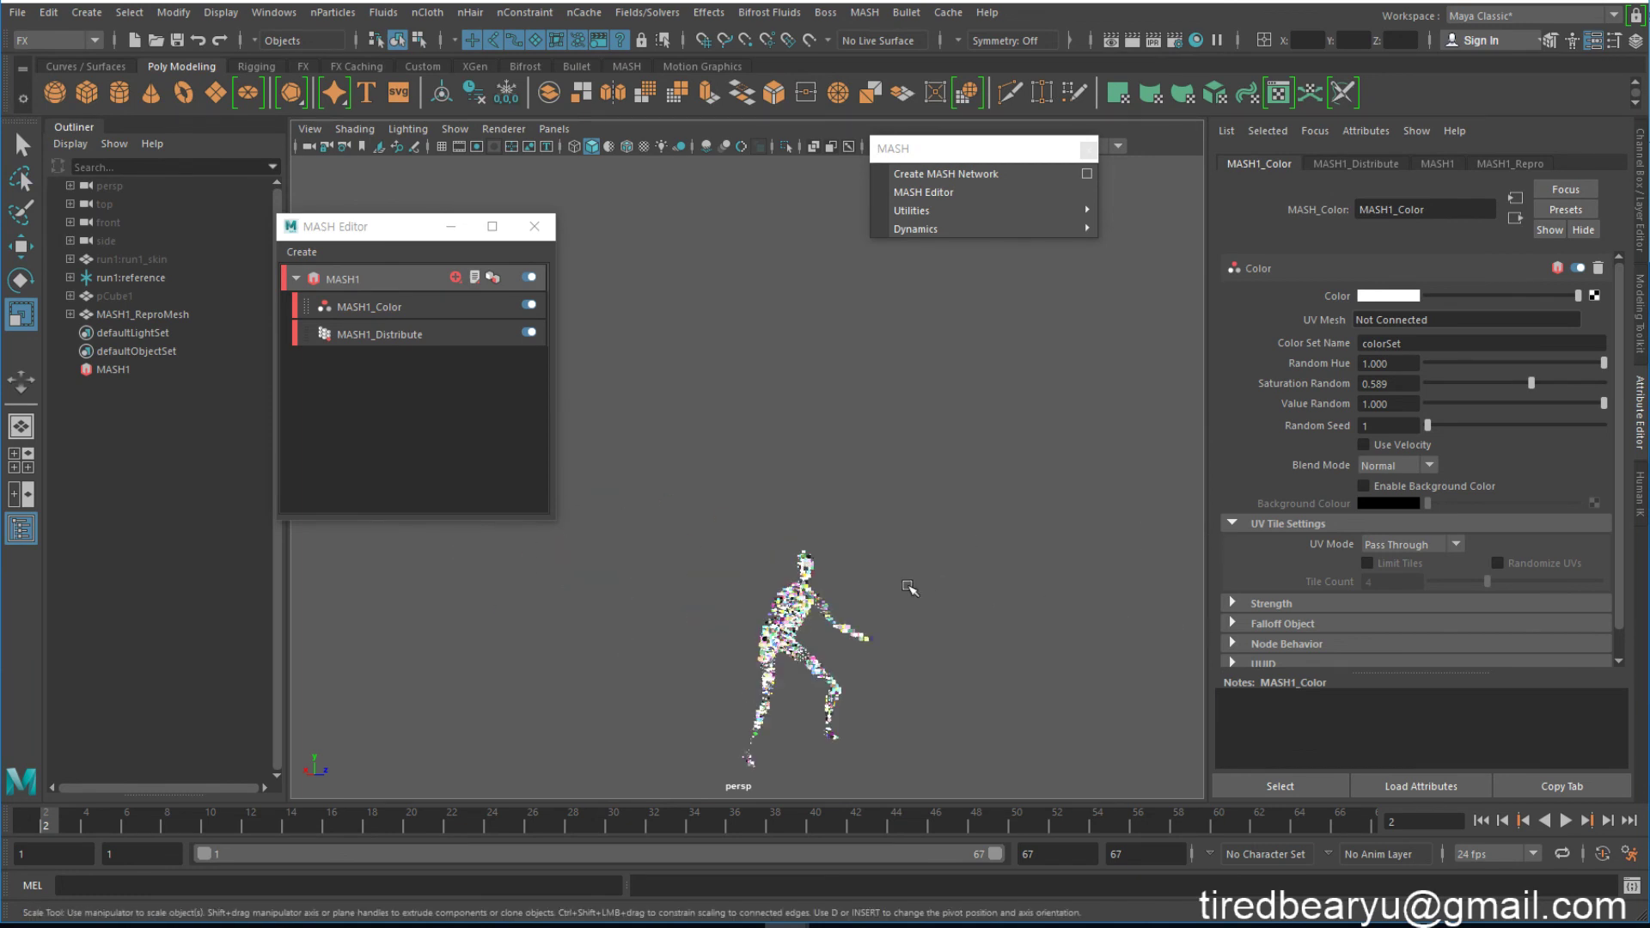
alt+middle_drag(903, 565, 816, 370)
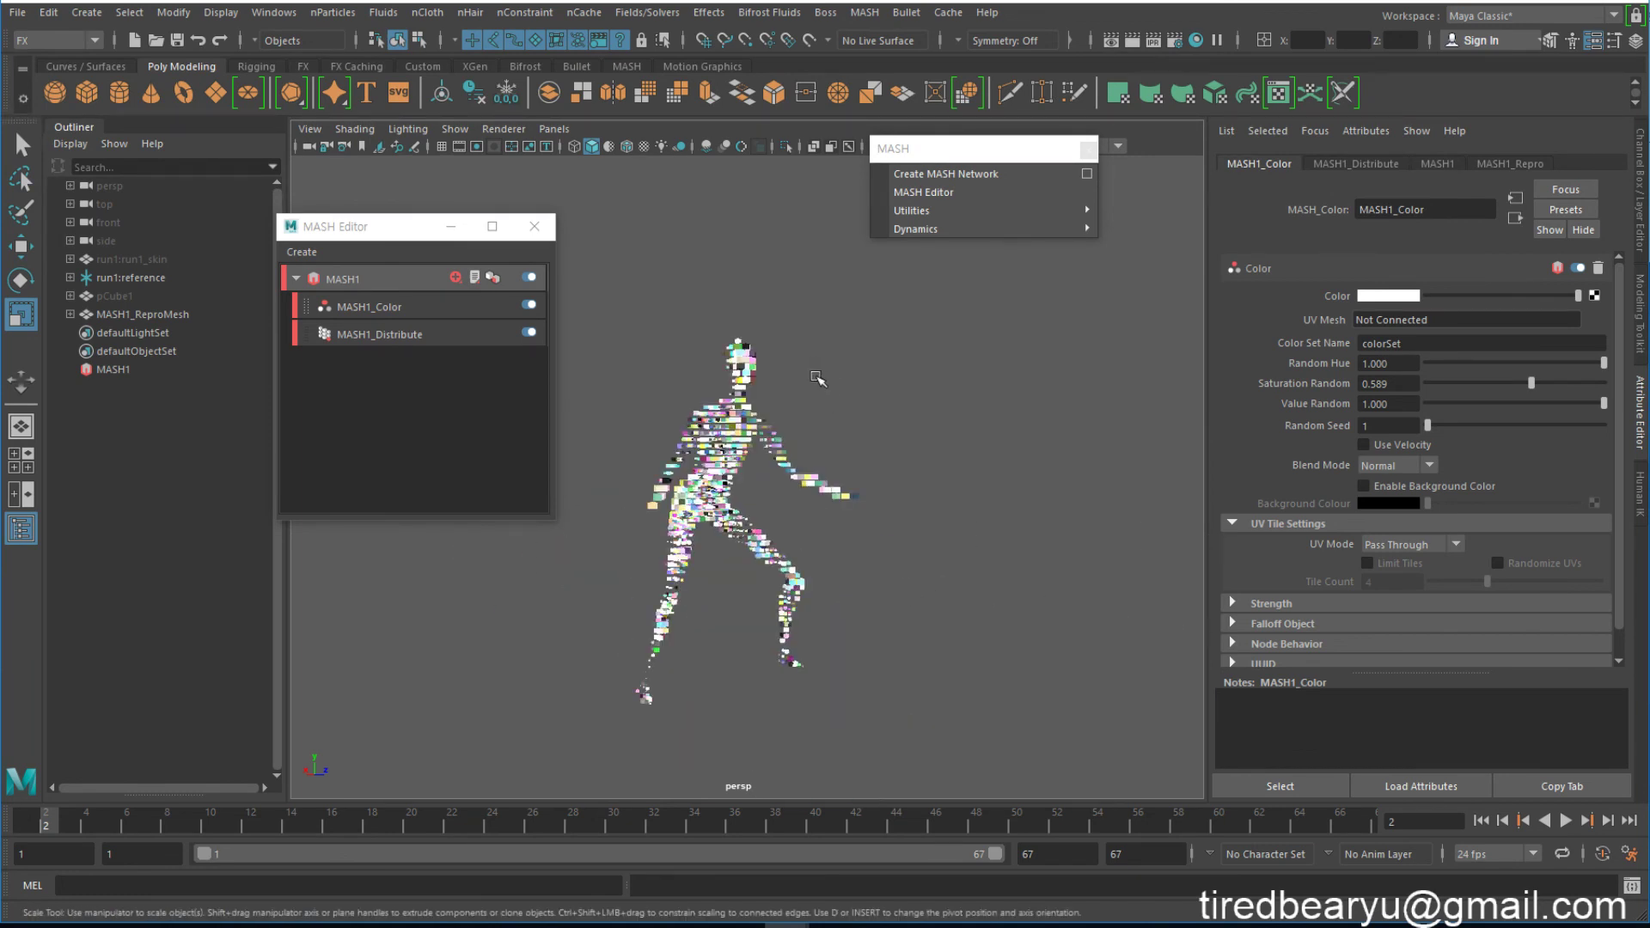